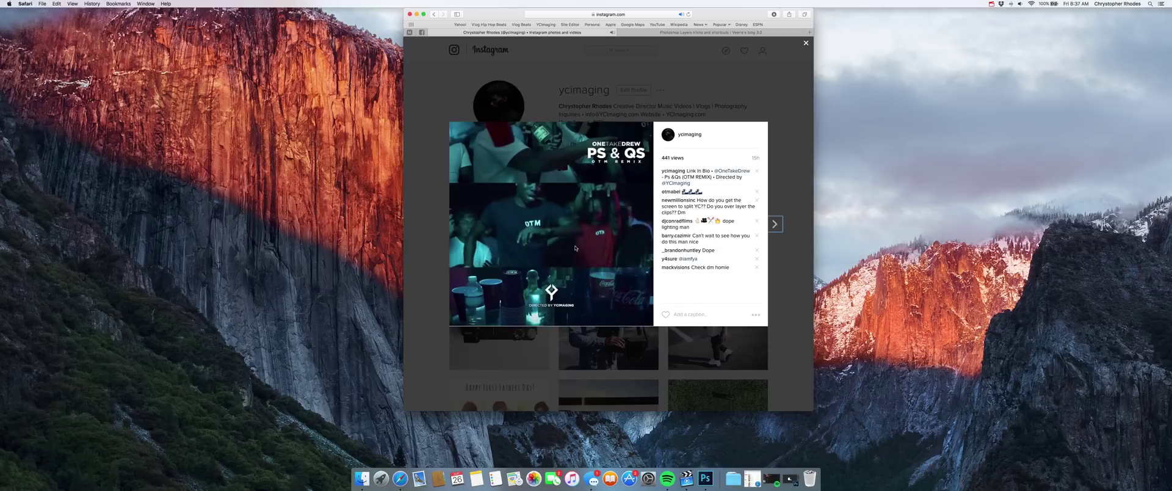
Step: Pause and close the sample Instagram video in the browser and switch to Photoshop
click(578, 224)
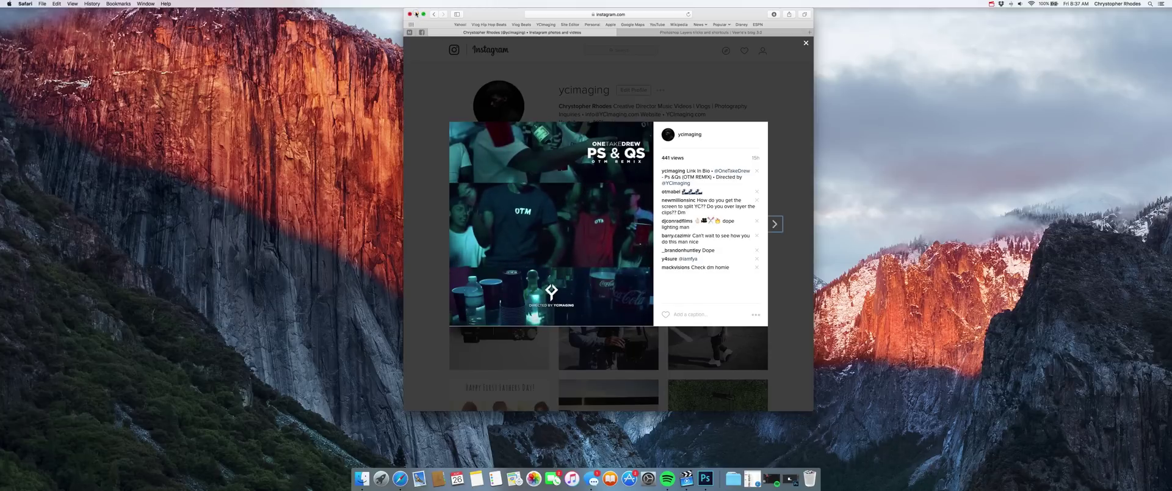
click(416, 14)
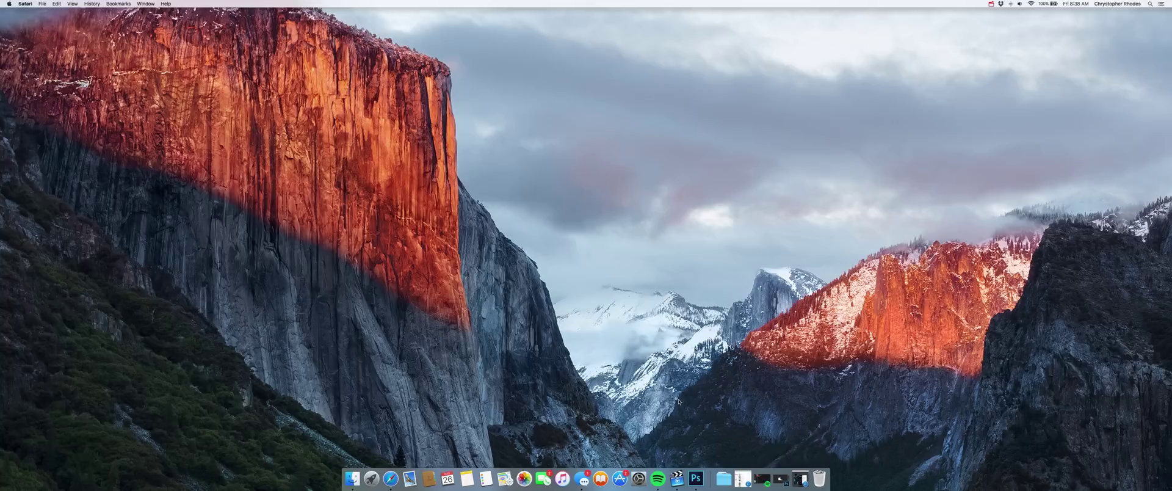
click(781, 479)
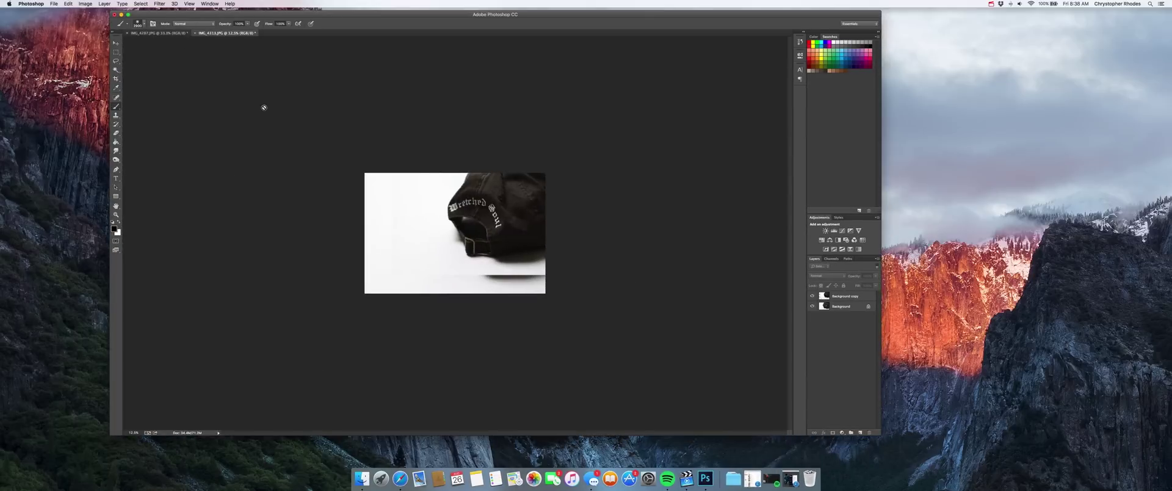
Step: Create a new 1280 × 1280 pixel RGB document at 300 pixels/inch with a white background
click(54, 3)
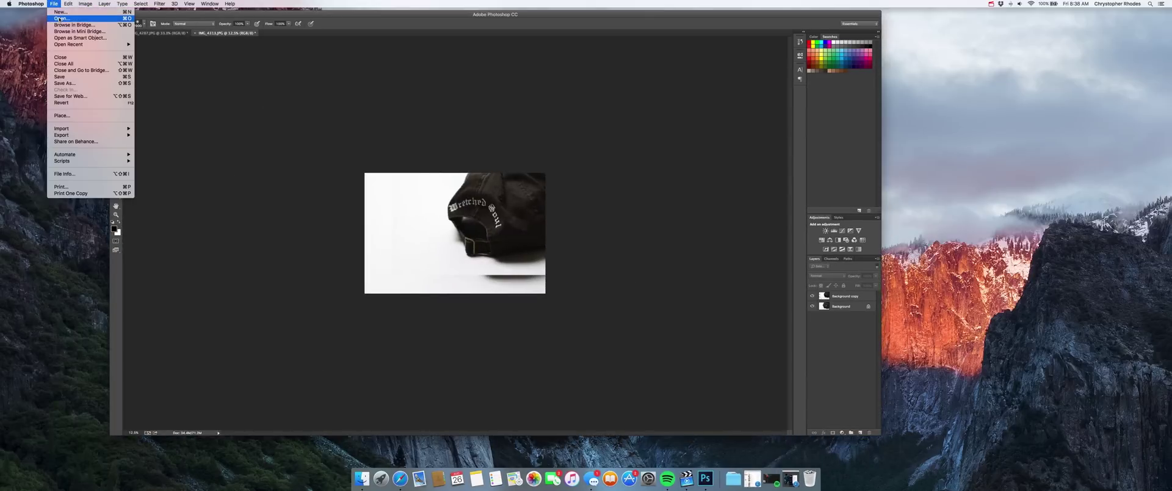
click(350, 17)
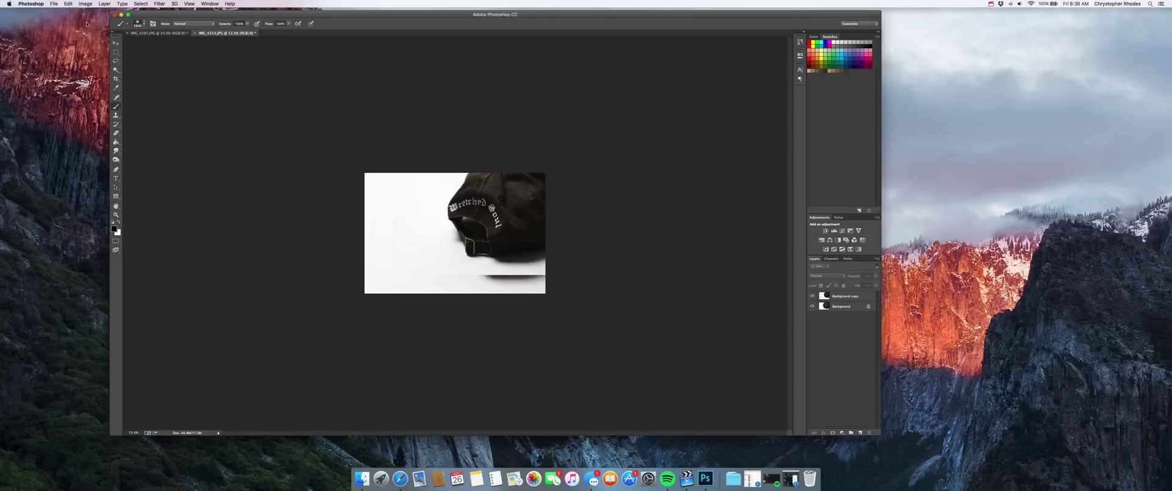
click(60, 5)
click(67, 12)
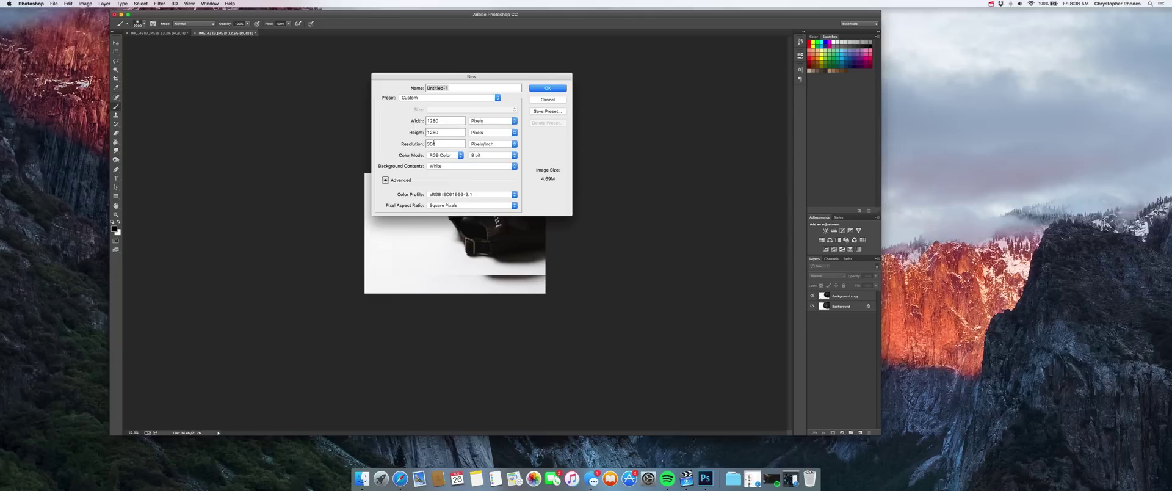
click(549, 89)
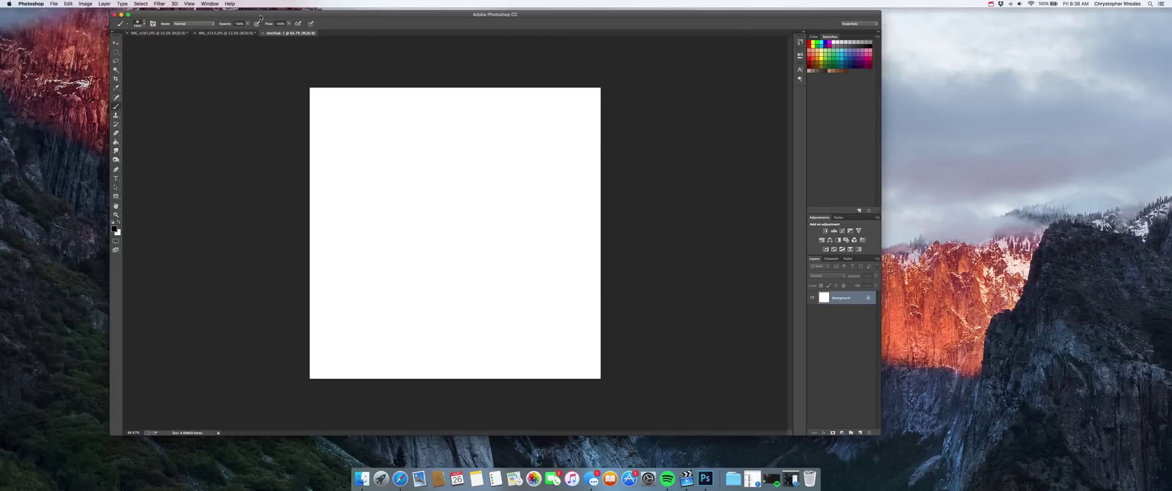
Step: Open the 4kstrip.png letterbox image from the YCIMAGING2 drive
drag(272, 14, 274, 11)
click(54, 4)
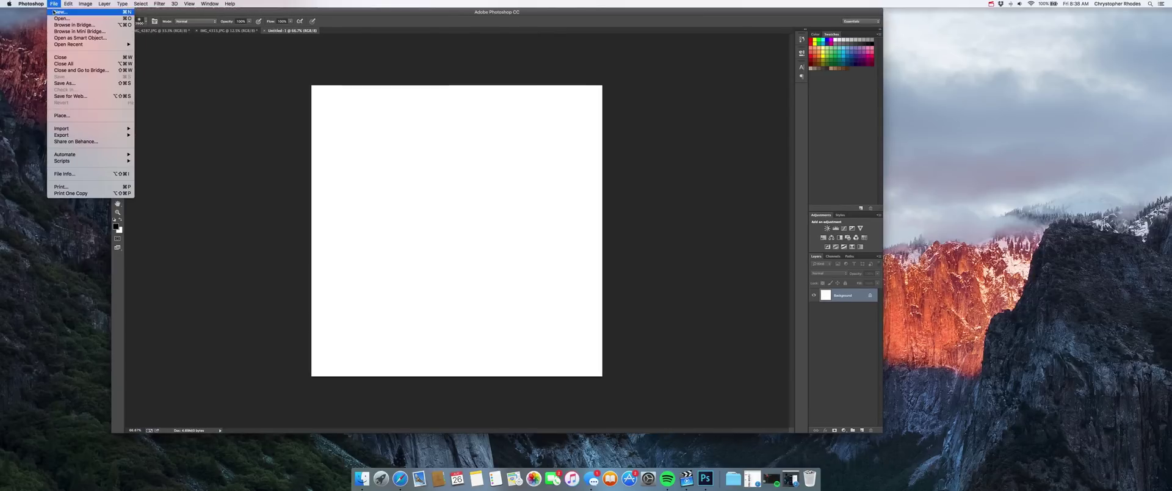
click(62, 19)
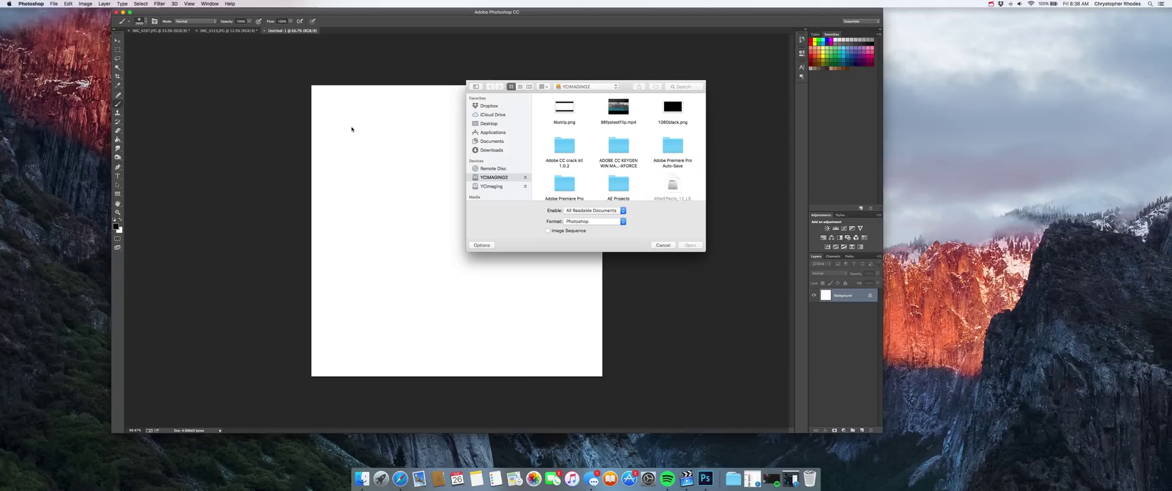
click(570, 111)
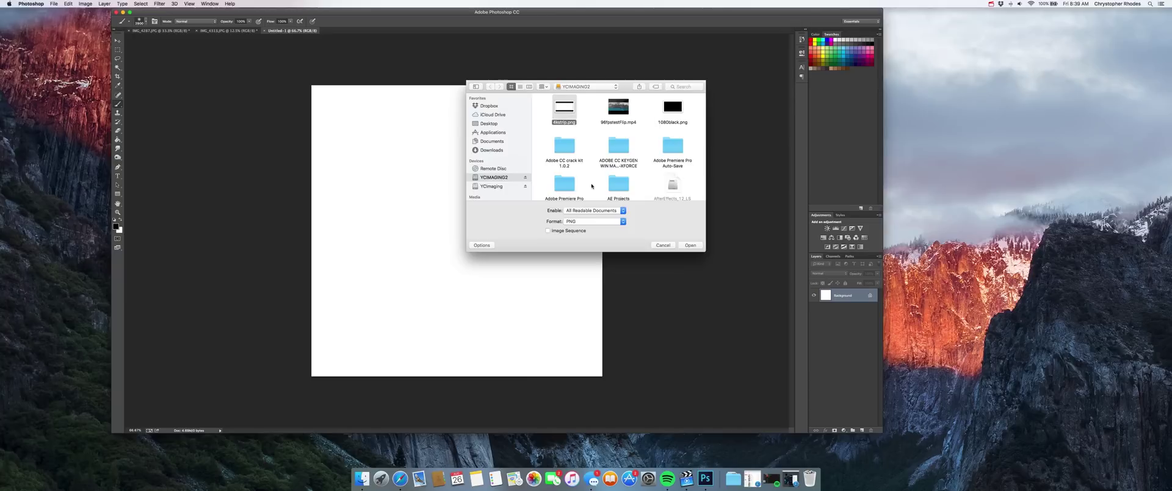
click(690, 244)
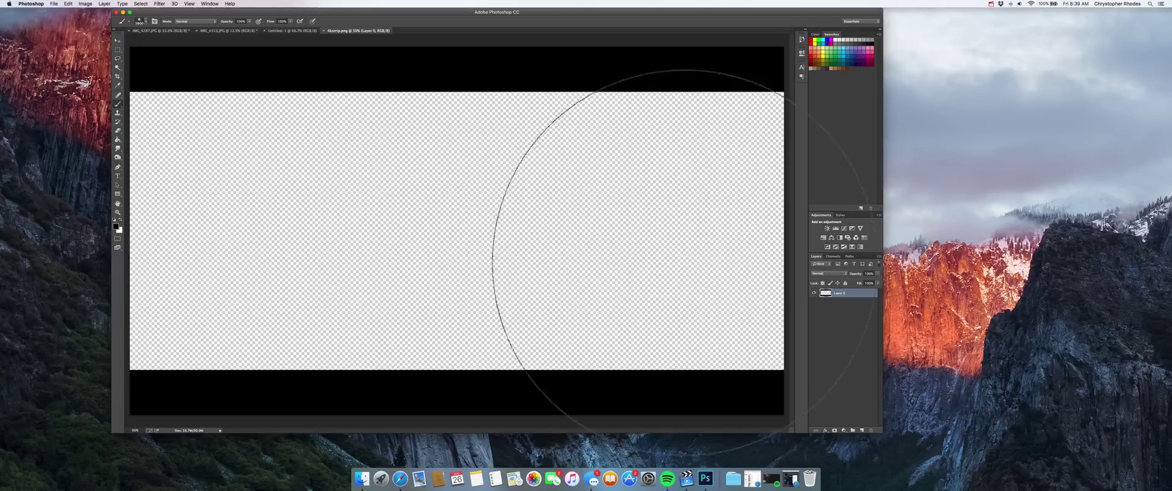
Step: Move the letterbox strip layer into the new square document with the Move tool and center it on the background
click(118, 40)
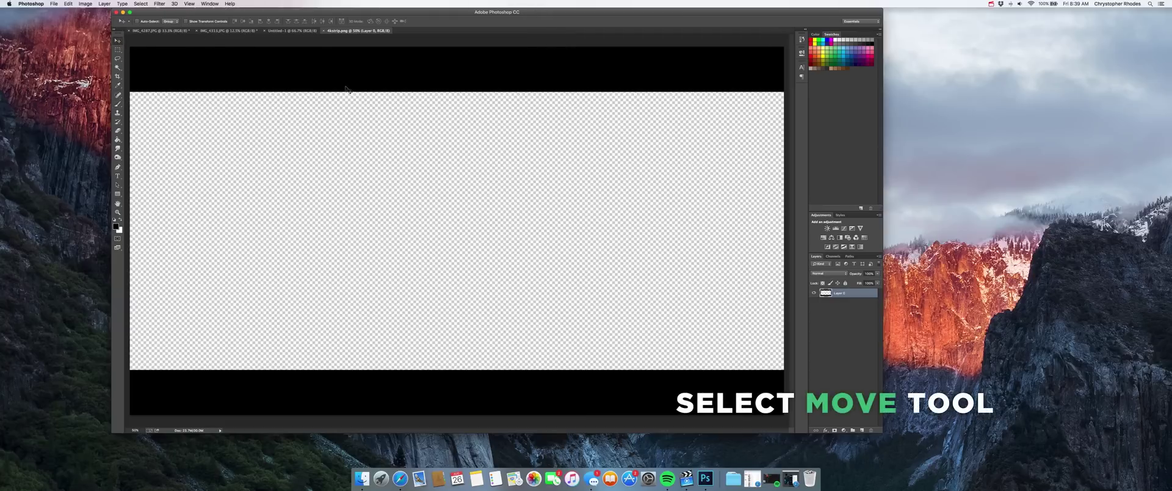
drag(324, 58, 430, 187)
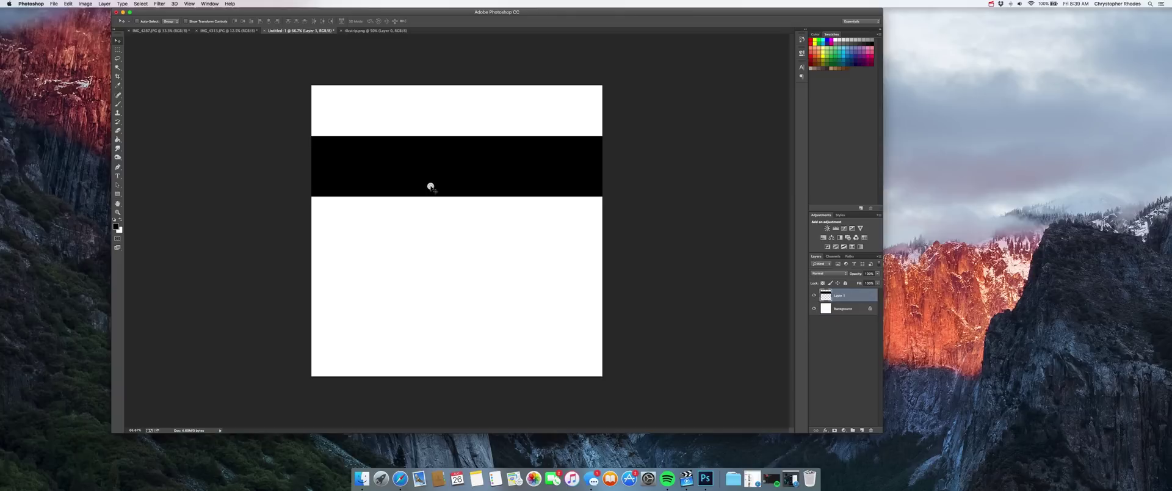
shift+click(849, 309)
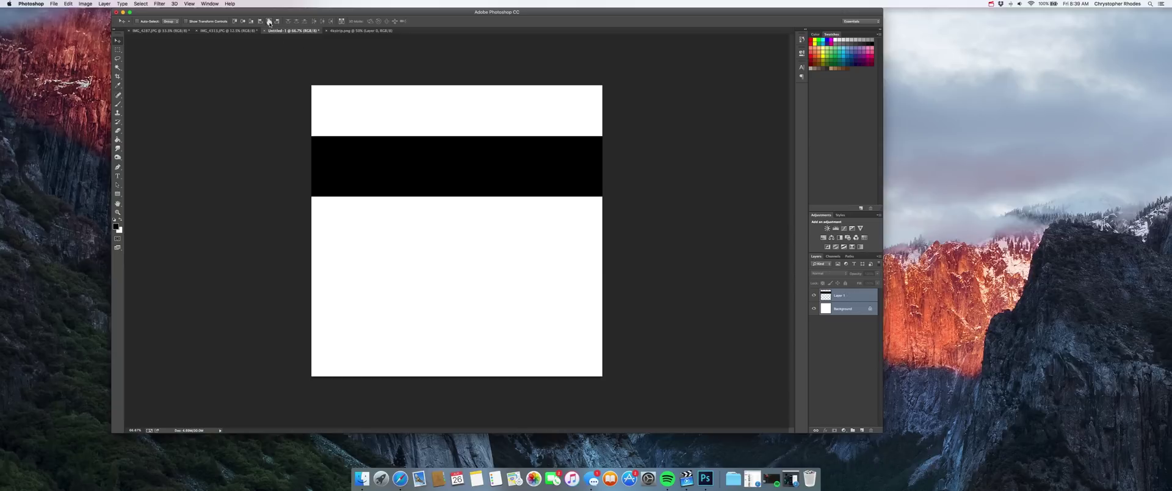
click(243, 21)
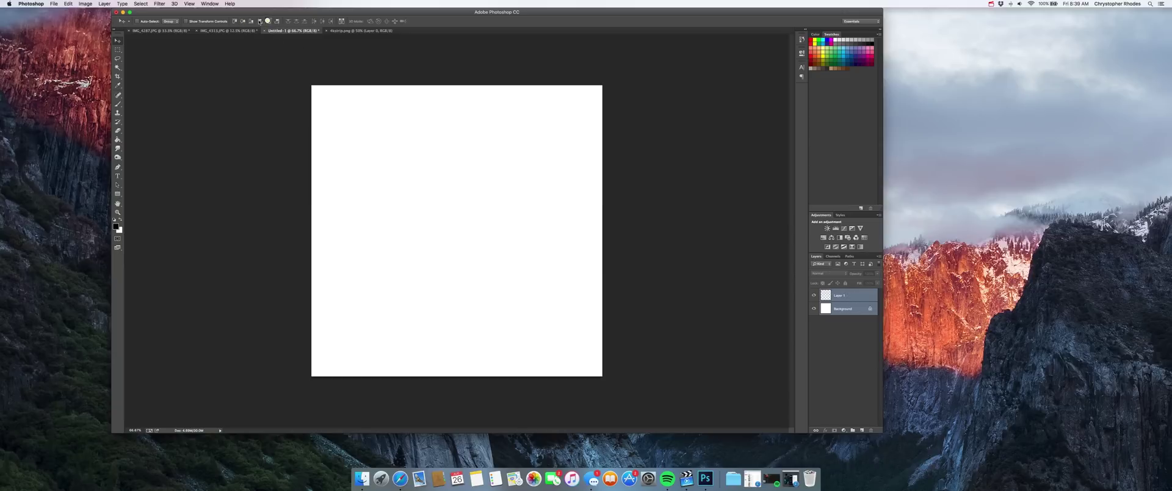
click(833, 334)
Step: Show transform controls on the strip layer and scale it down proportionally from its center to slightly wider than the canvas
click(850, 296)
key(super+minus)
key(super+minus)
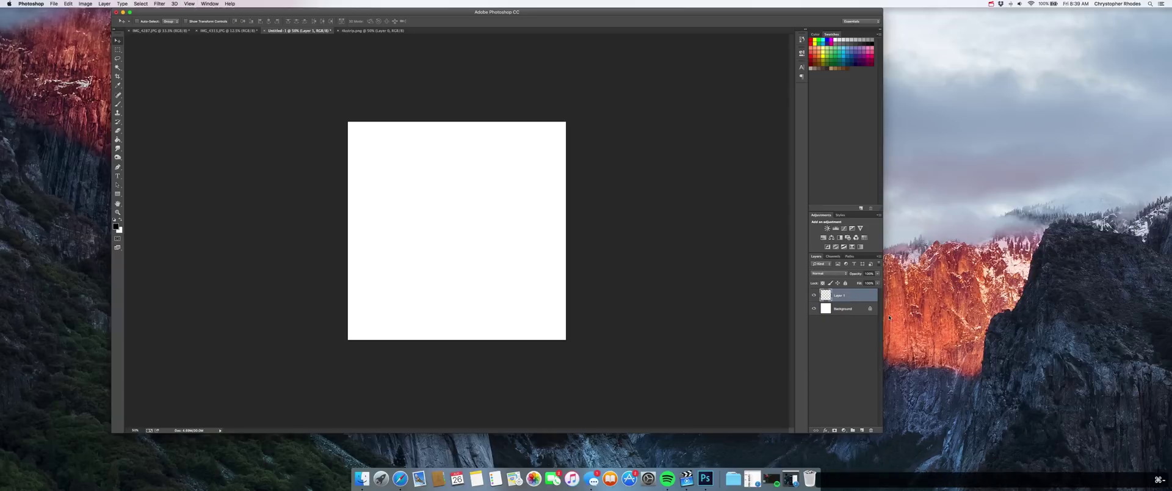
click(186, 21)
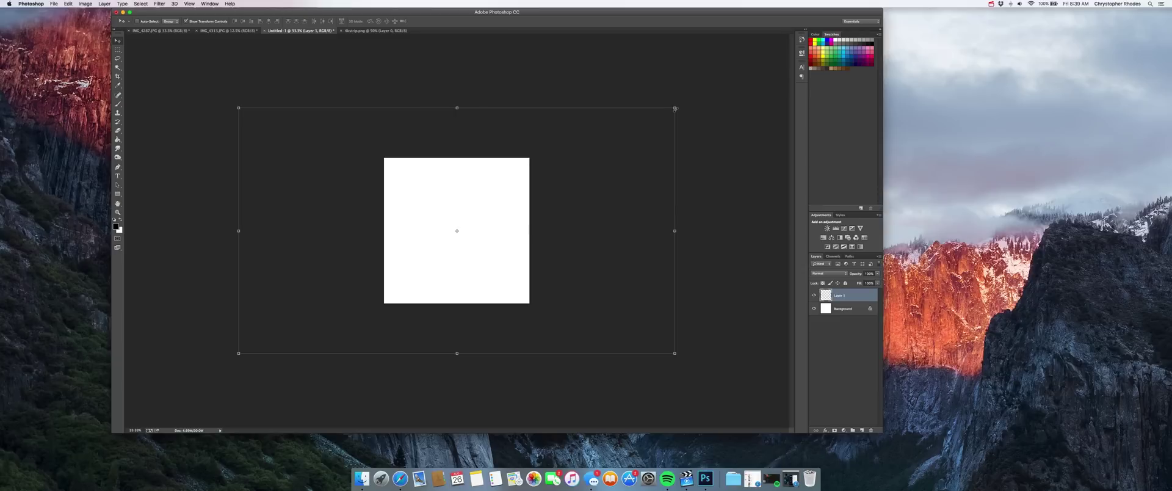
click(677, 108)
drag(677, 107, 535, 183)
Step: Fine-tune the strip layer's scale to match the canvas width exactly and apply the transformation
key(super+equal)
key(super+equal)
key(super+equal)
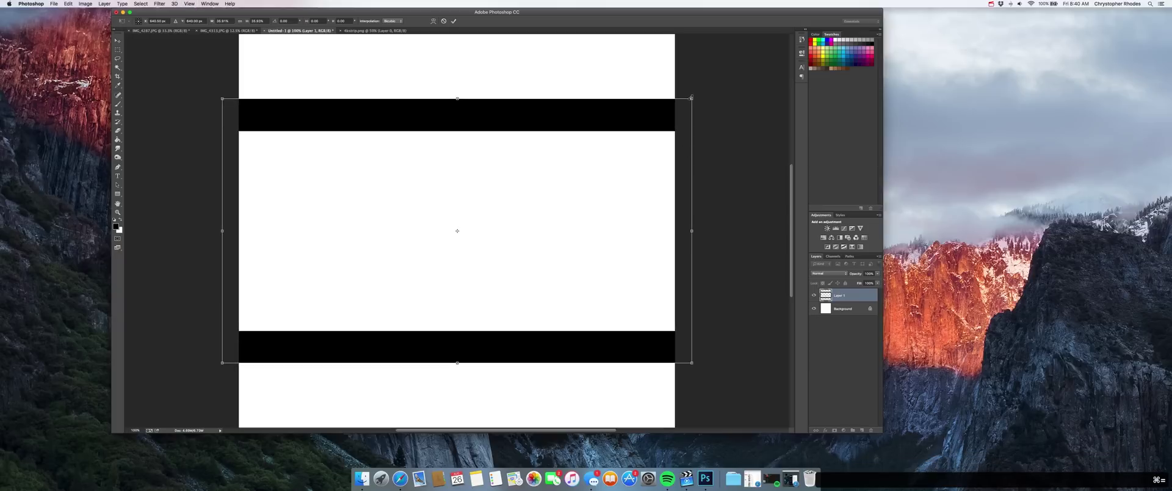
drag(692, 98, 677, 112)
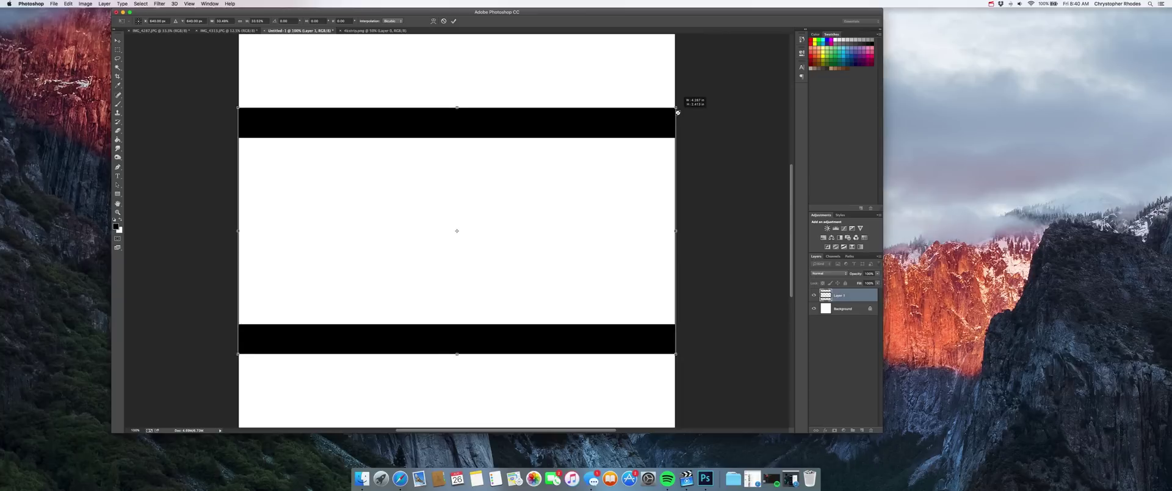
drag(677, 112, 678, 113)
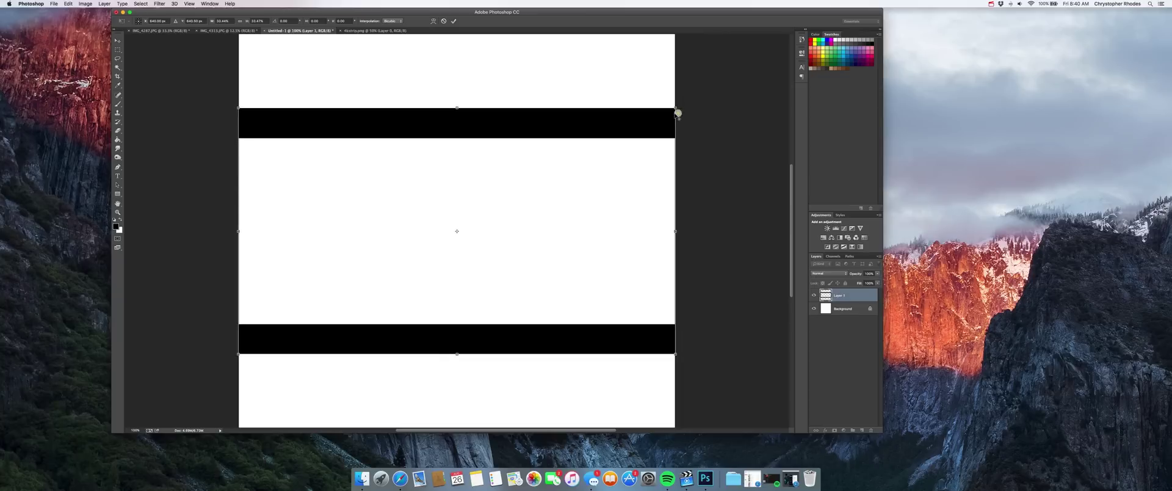
key(Return)
key(super+minus)
key(super+minus)
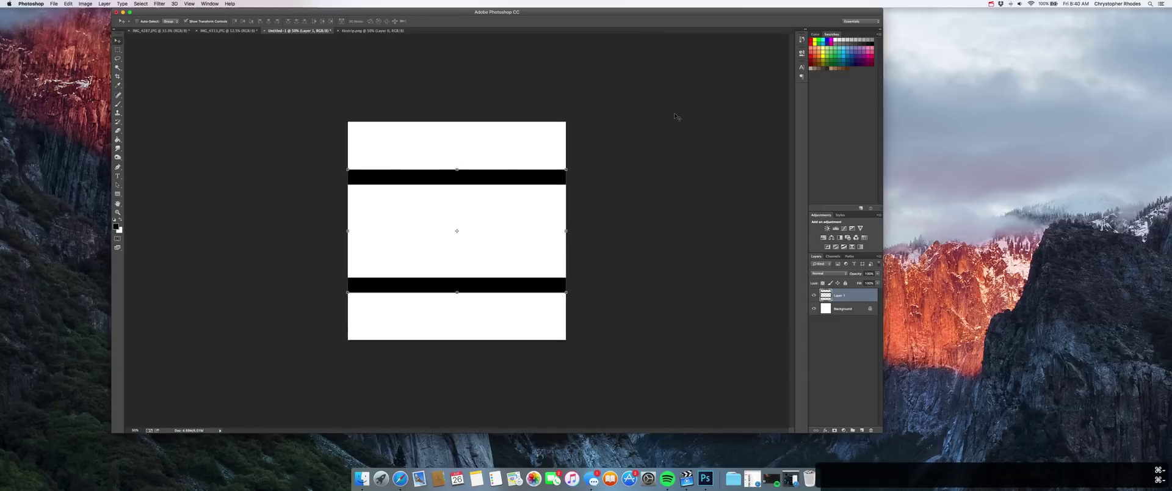
Step: Select the area above the upper strip with the rectangular marquee, paint it black on the strip layer, and deselect
click(829, 316)
click(852, 295)
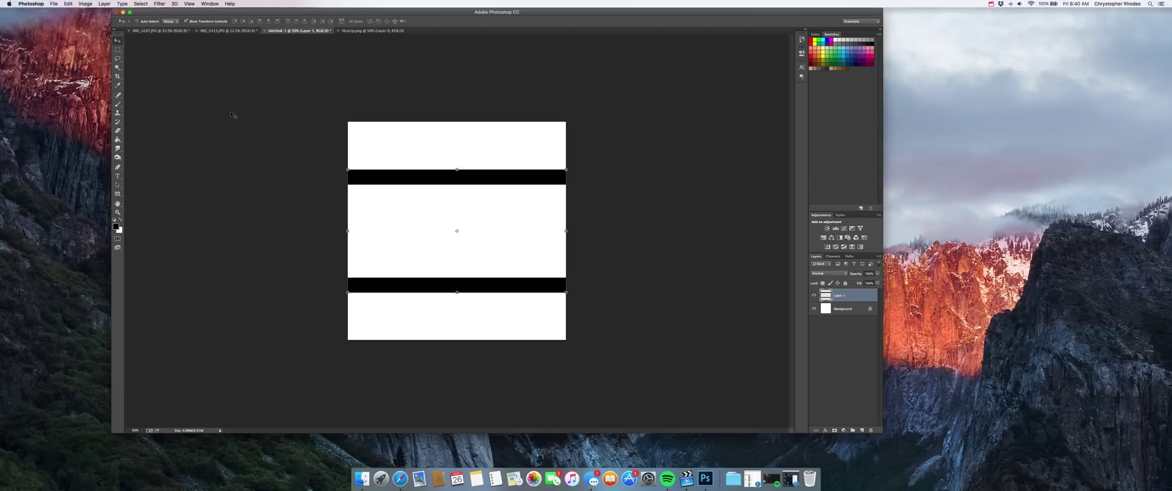
click(117, 49)
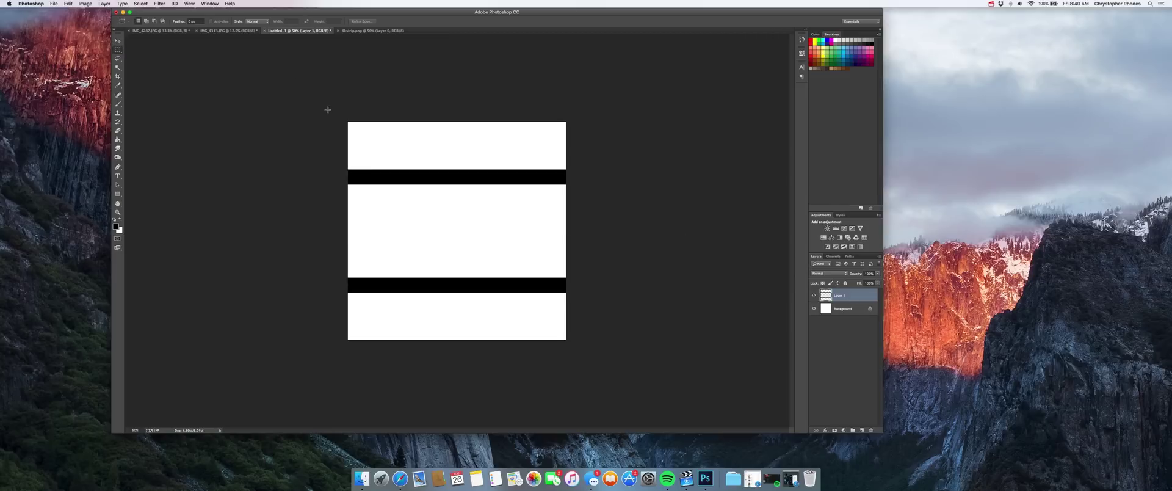
drag(335, 110, 657, 175)
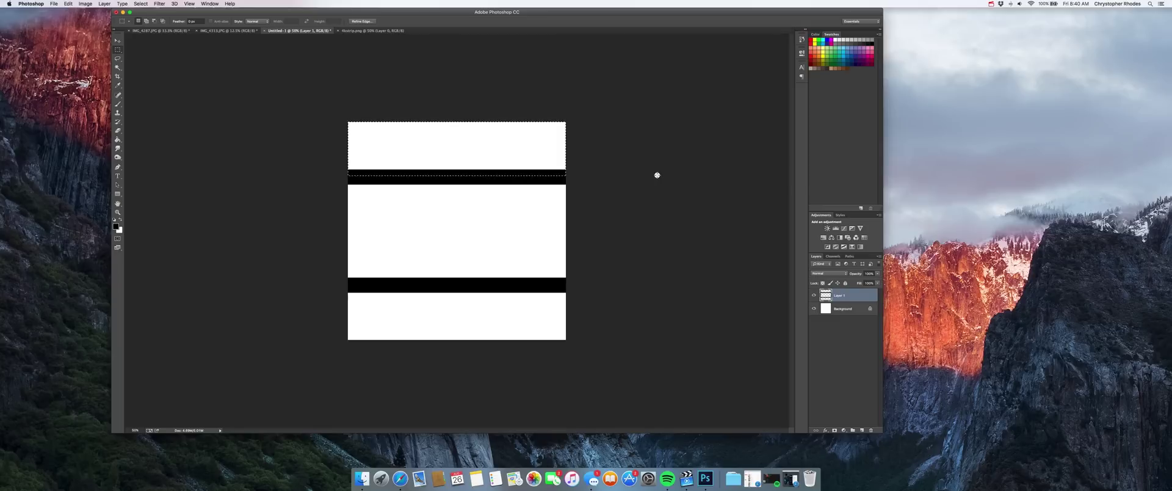
click(118, 104)
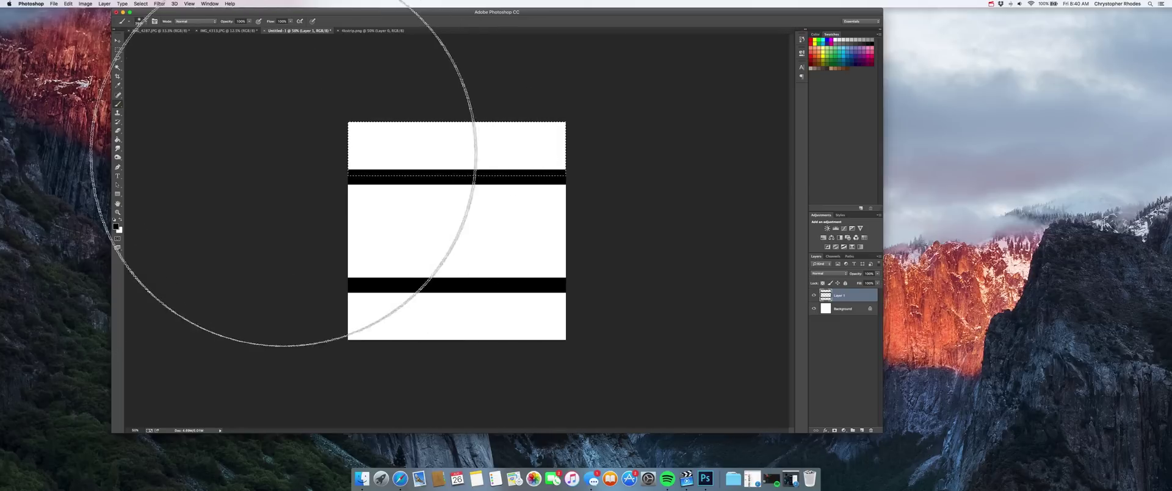
drag(599, 168, 301, 126)
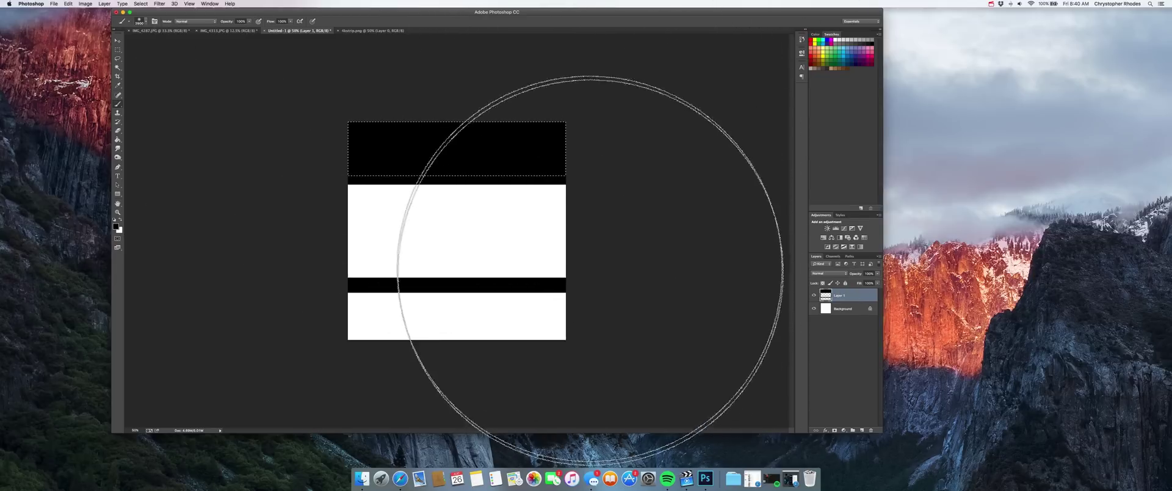
click(145, 3)
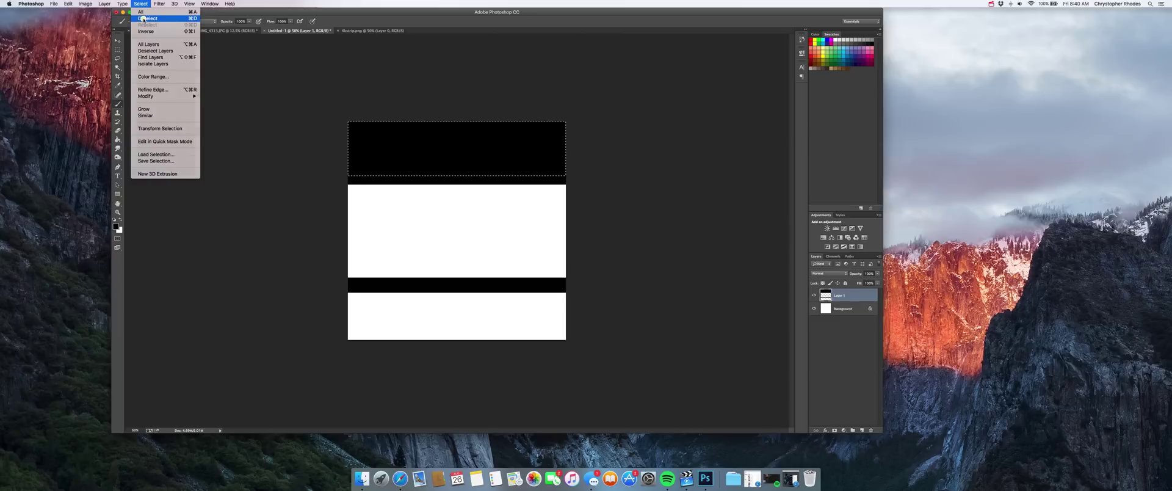
click(143, 18)
Step: Select the area below the lower strip with the rectangular marquee, brush it black, and clear the selection
click(117, 48)
drag(455, 306, 720, 406)
click(118, 104)
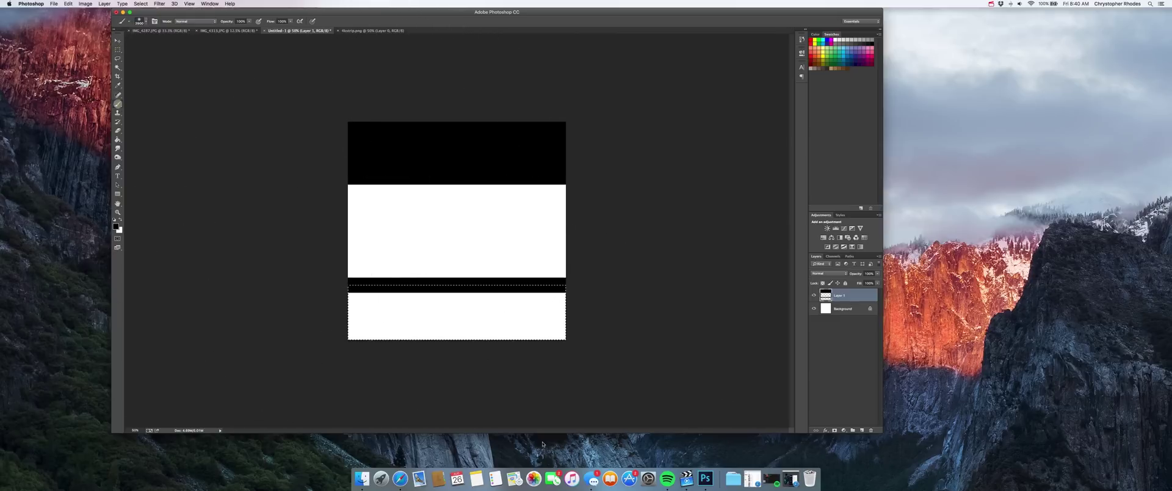
drag(405, 262, 518, 339)
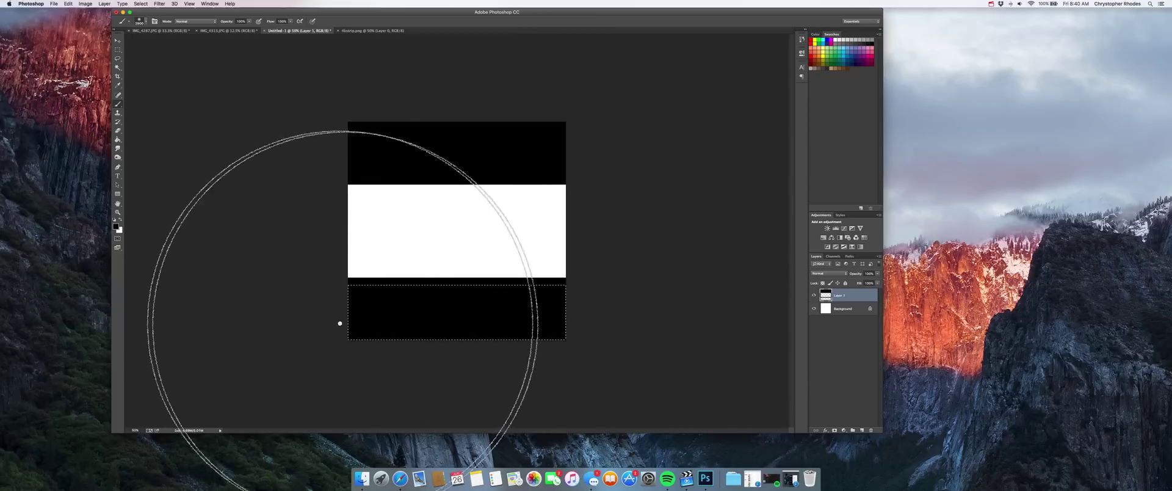
key(super+d)
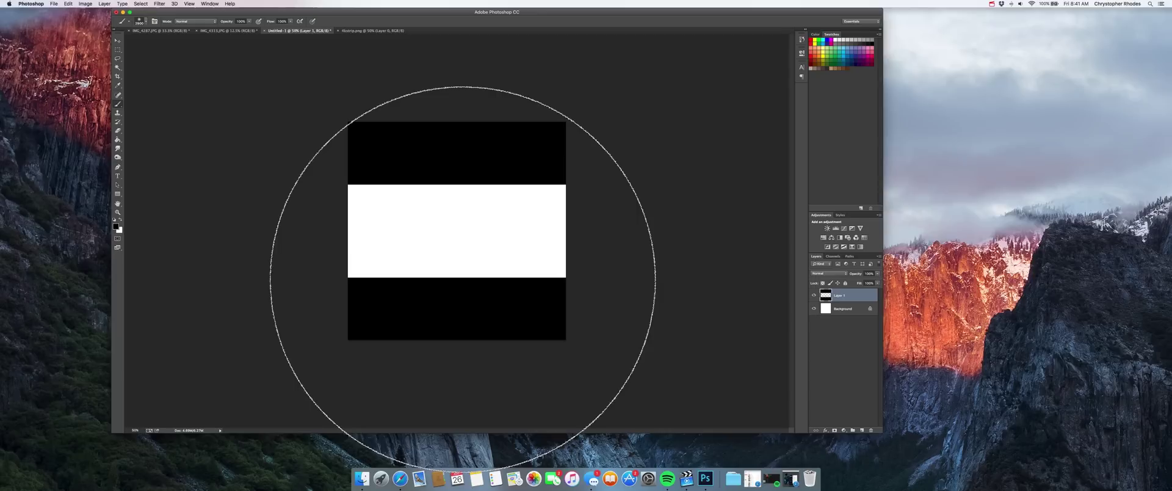
Step: Switch to Finder and preview the Ace Haven X Quin Bookz video from the Video Finals folder on the YCIMAGING2 drive
click(364, 481)
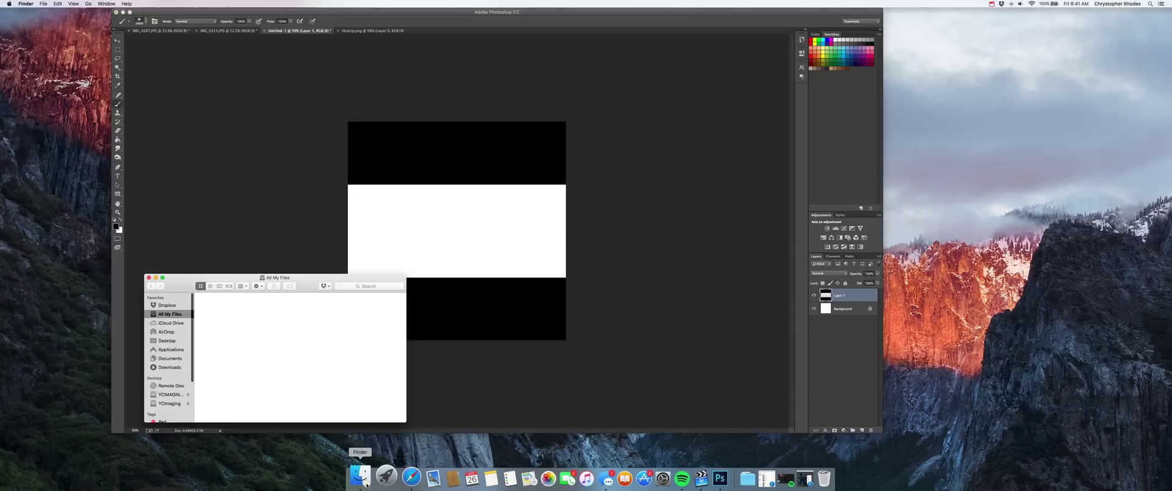
click(172, 394)
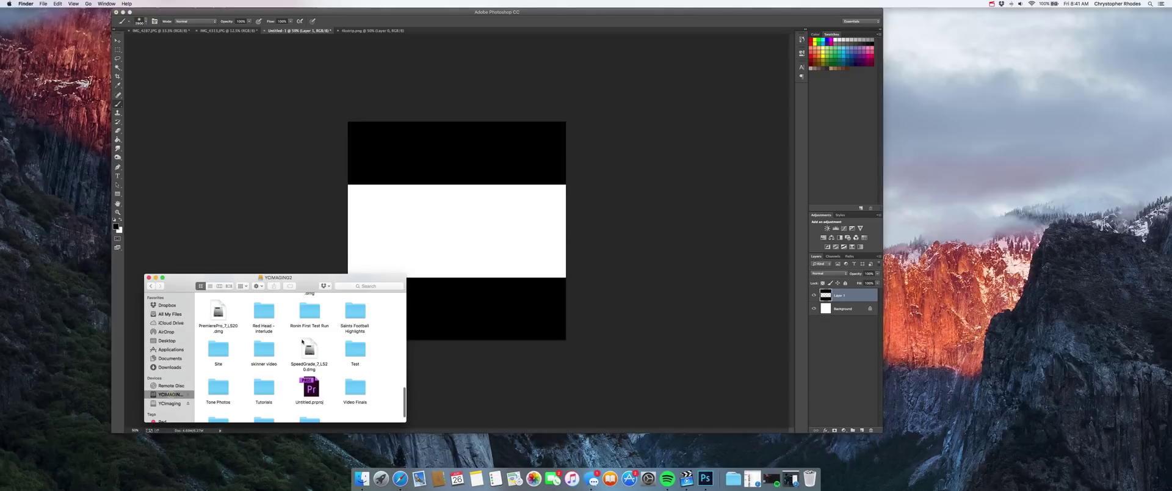
scroll(317, 363, down, 2)
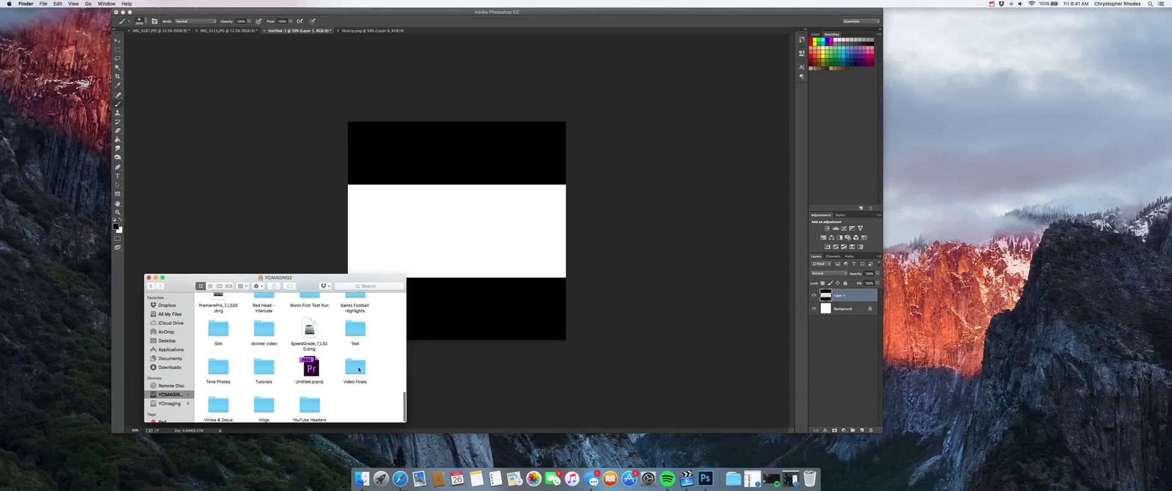
double_click(355, 367)
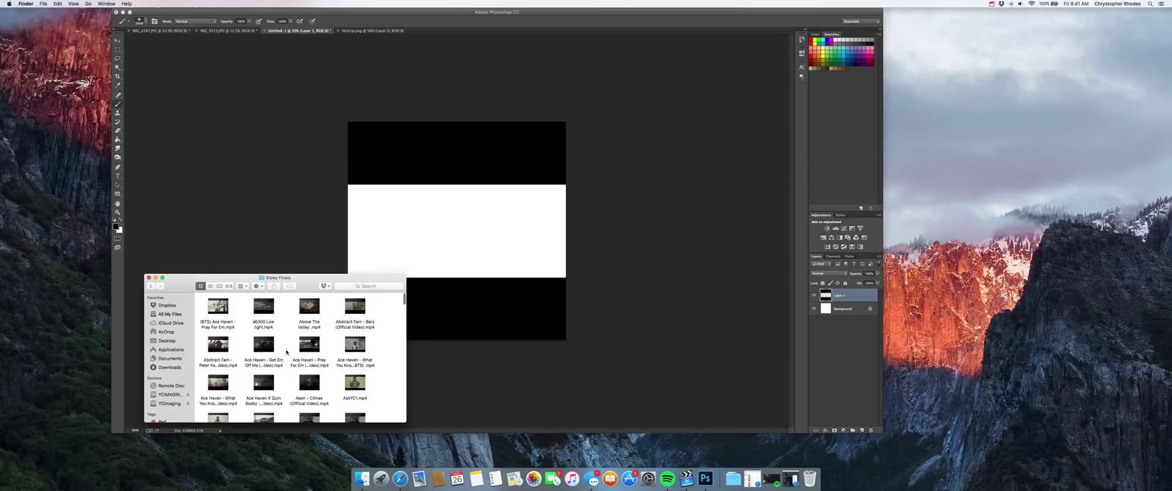
scroll(286, 352, down, 2)
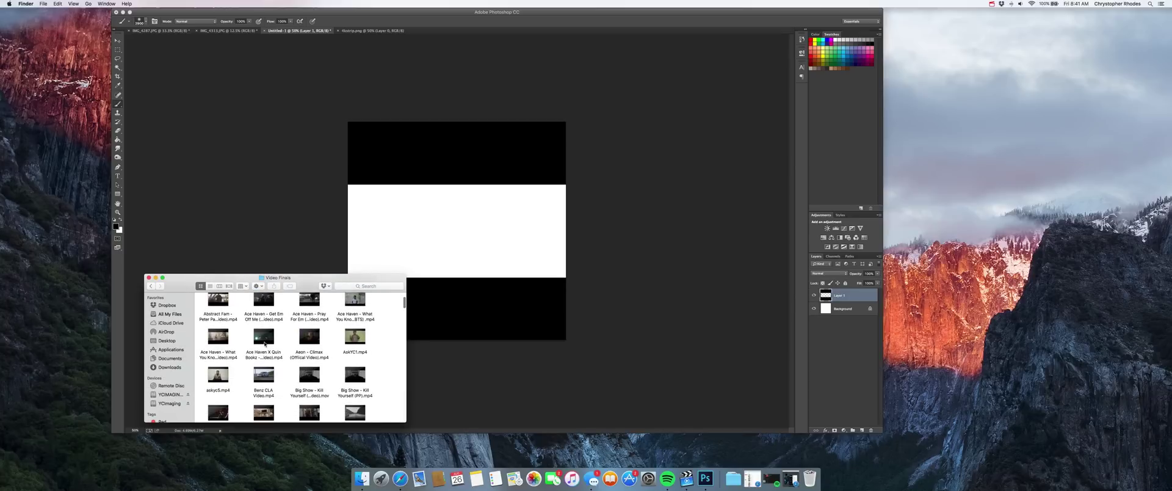
click(270, 344)
key(space)
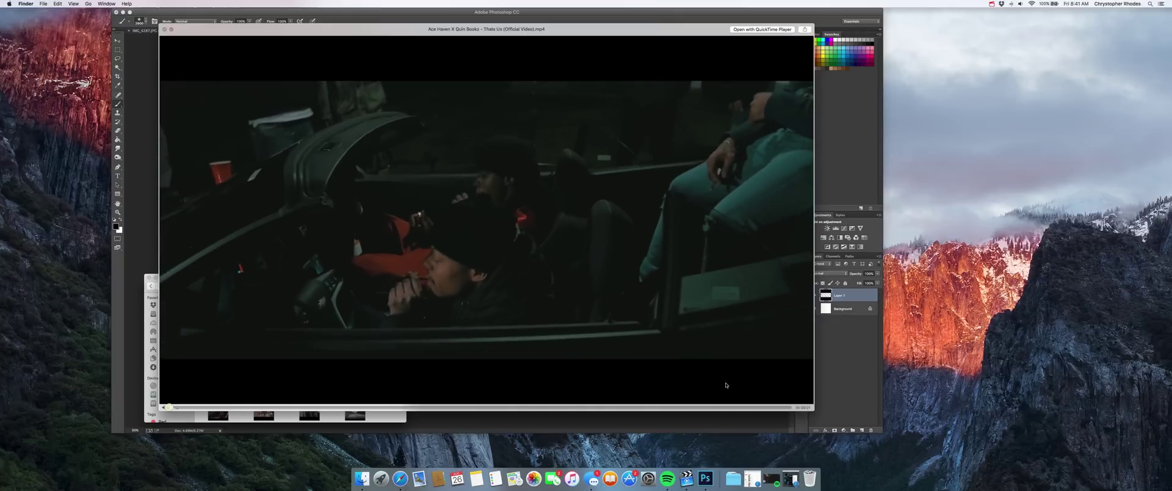
Step: Scrub the video preview to two different scenes, capture a screenshot of each, and close the preview
drag(814, 413, 805, 328)
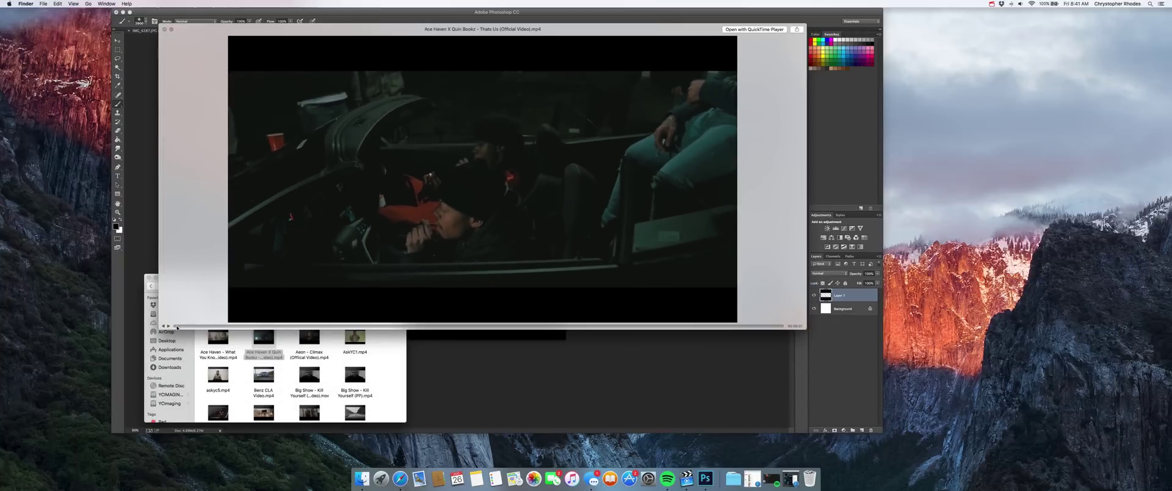
drag(179, 327, 232, 321)
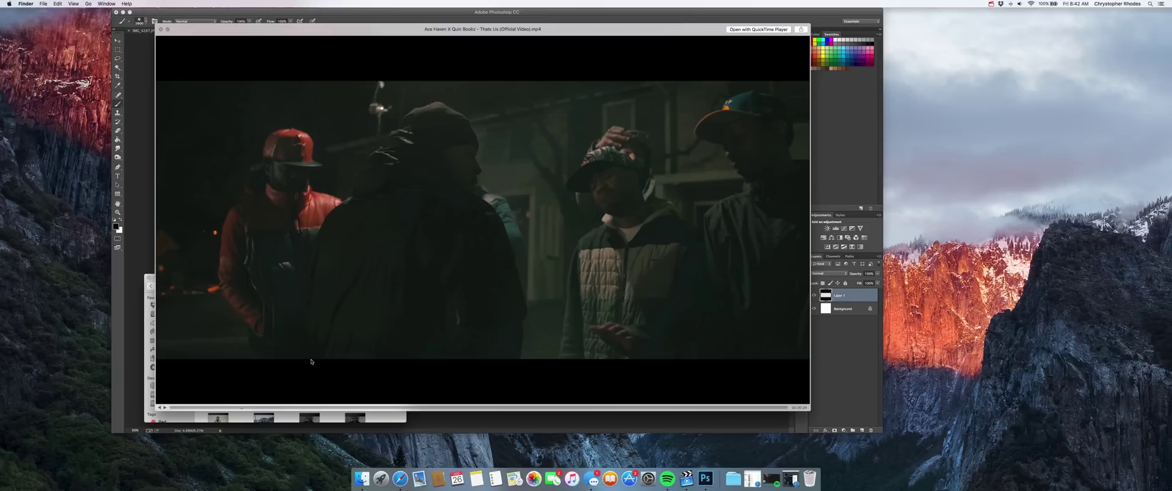
drag(244, 408, 435, 407)
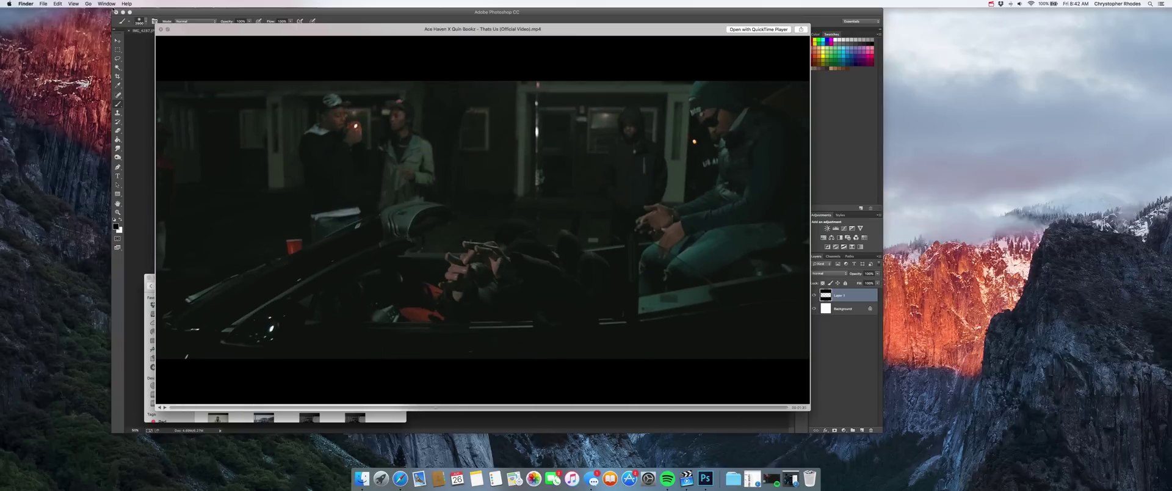
click(161, 30)
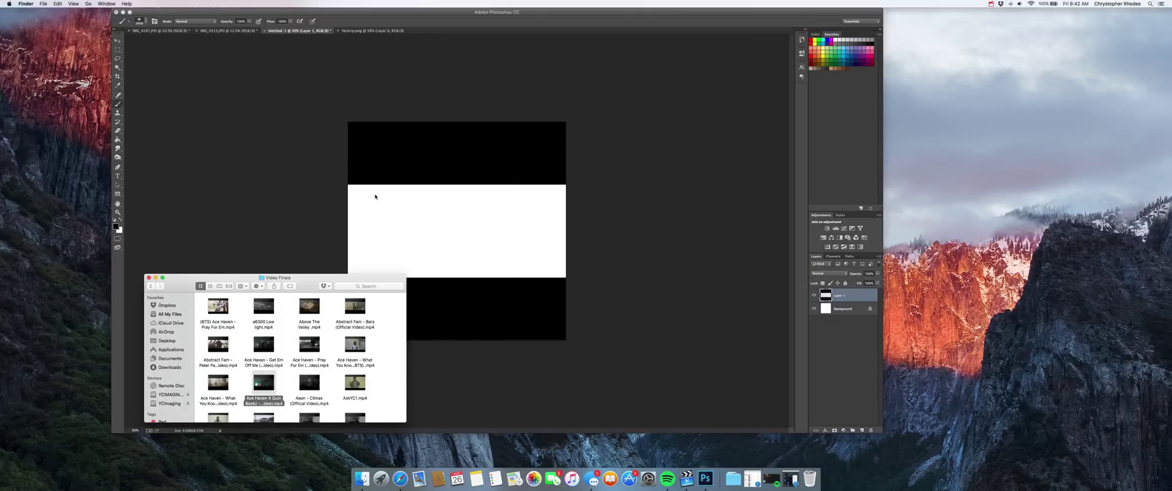
Step: Switch back to Photoshop and open the two new video screenshots from the Desktop together
click(520, 27)
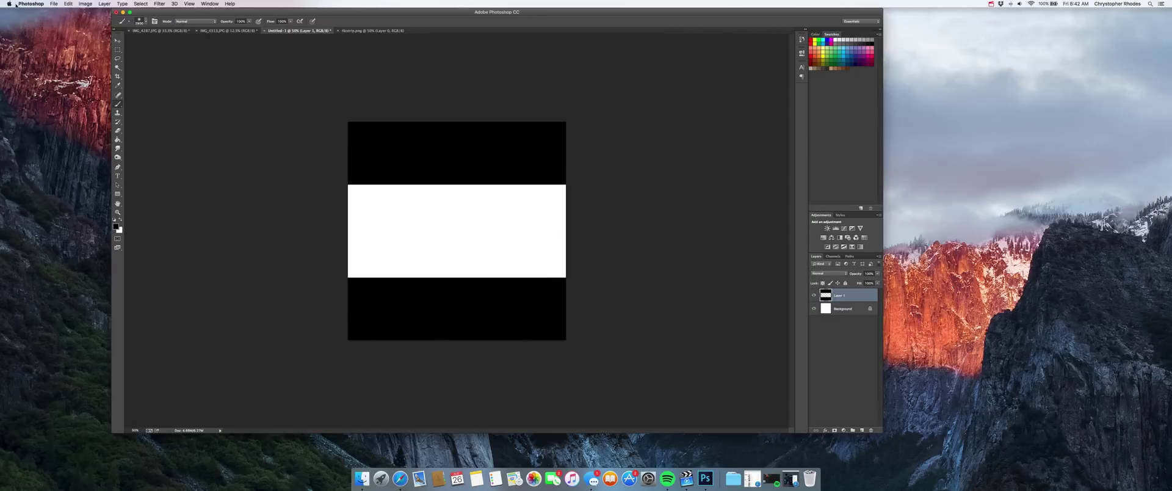
click(54, 4)
click(67, 19)
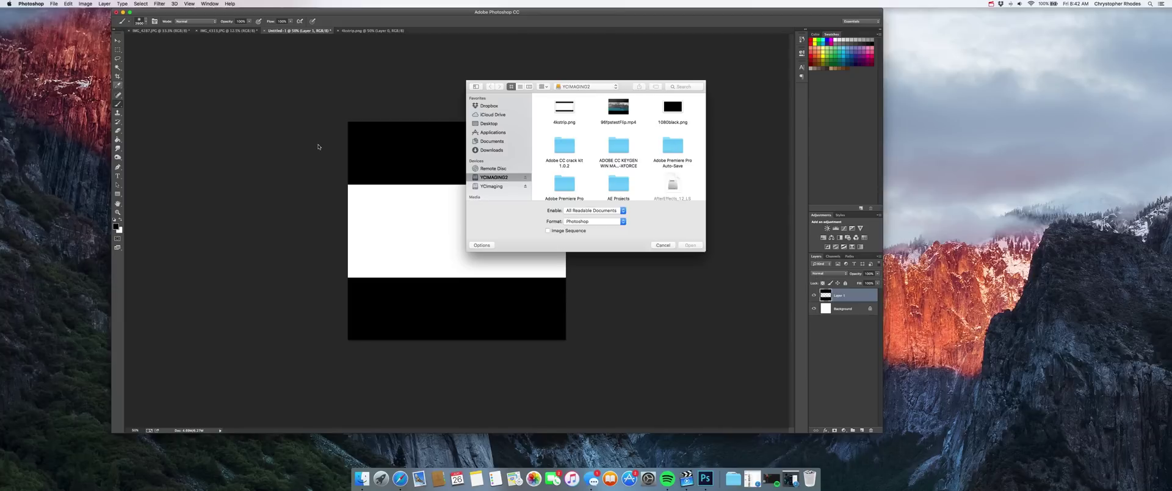
click(491, 126)
scroll(625, 177, down, 10)
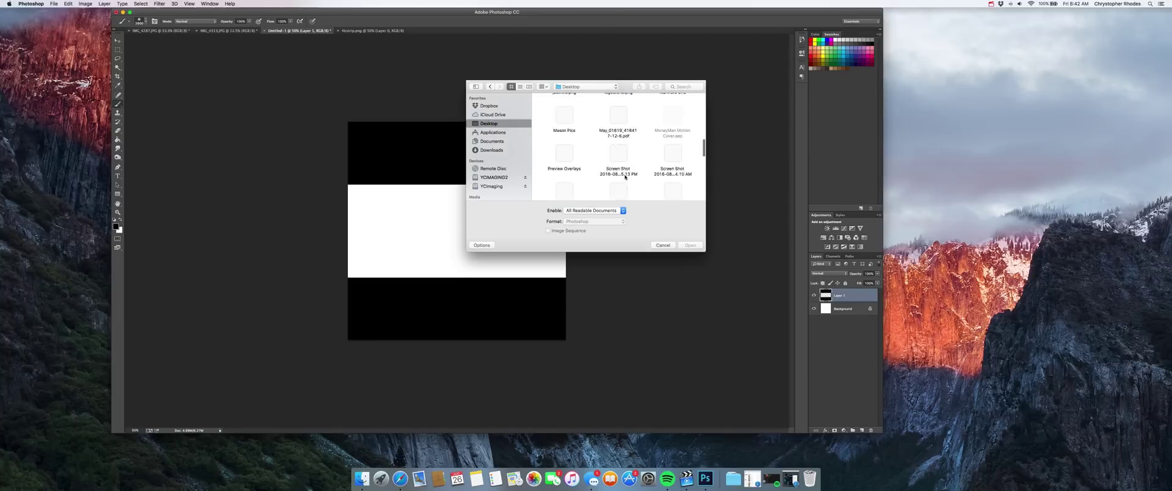
scroll(625, 177, up, 5)
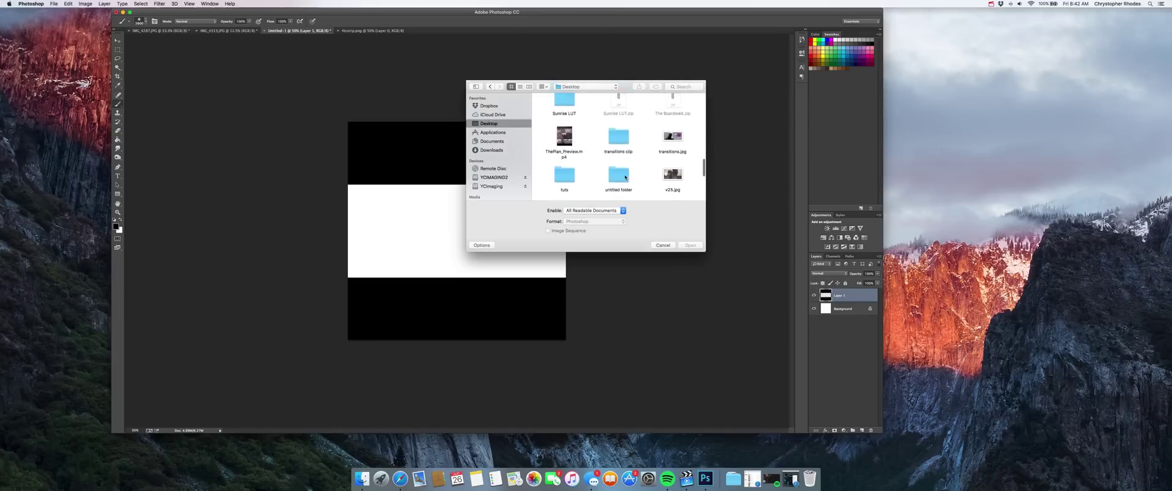
click(564, 177)
shift+click(620, 162)
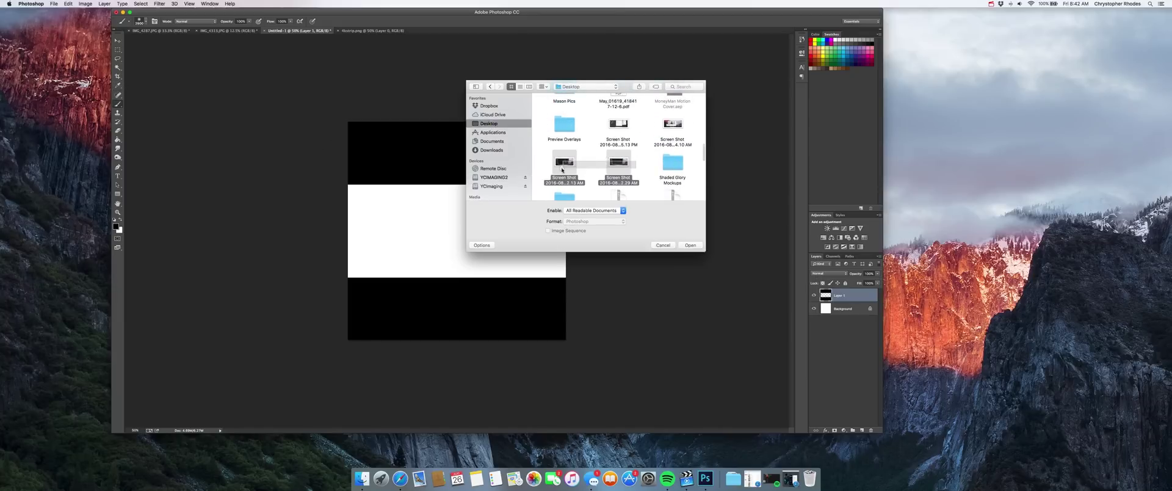
click(690, 245)
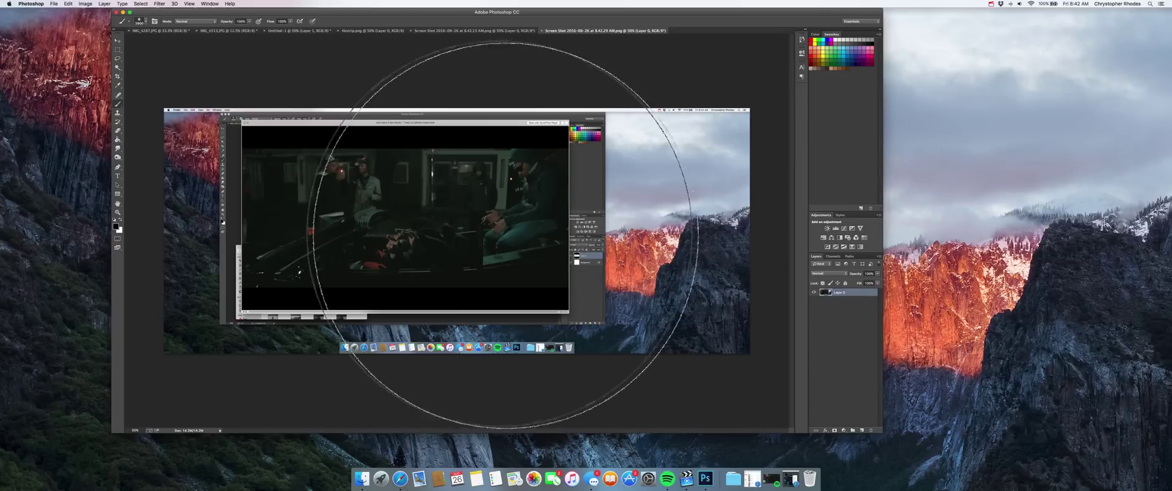
Step: Select the video frame inside its letterbox bars in the car-scene screenshot and move it onto the upper part of the template
click(118, 48)
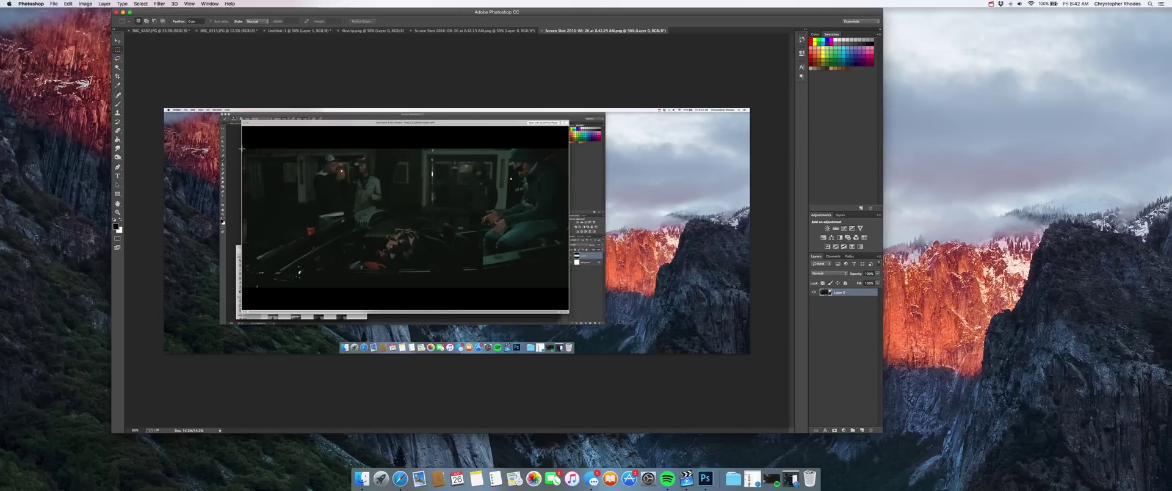
drag(243, 148, 568, 286)
click(118, 41)
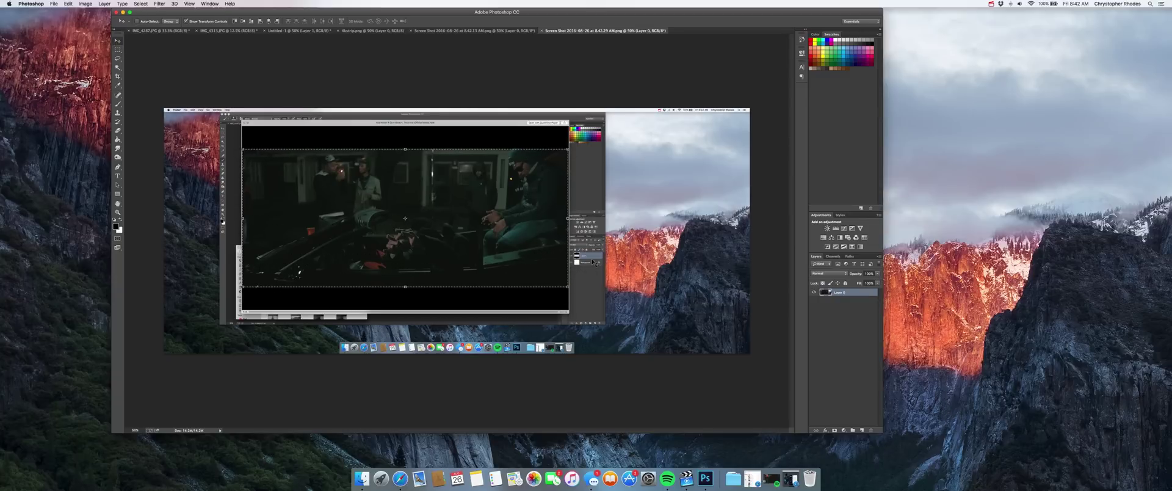
drag(488, 198, 434, 32)
drag(314, 30, 316, 31)
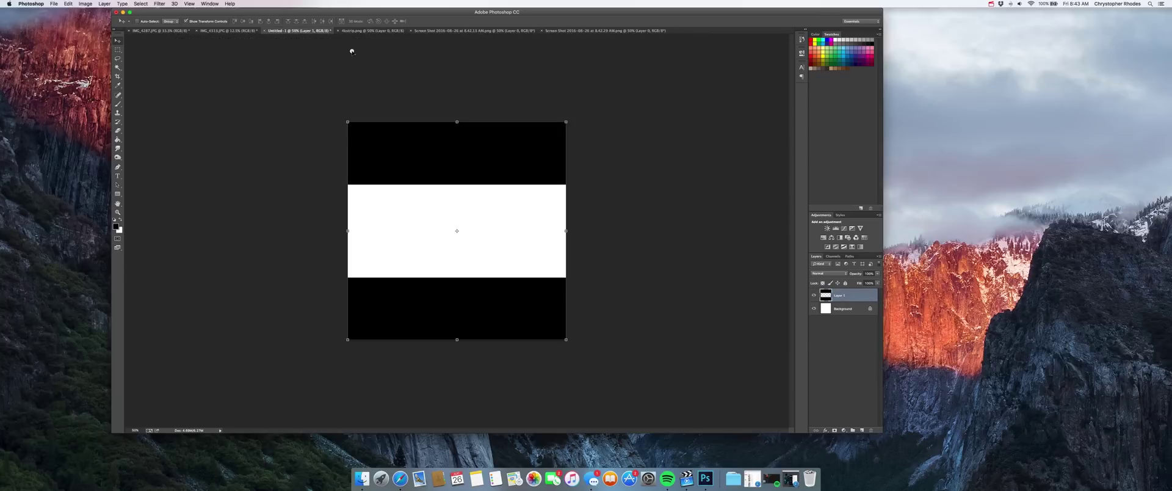
drag(508, 174, 531, 159)
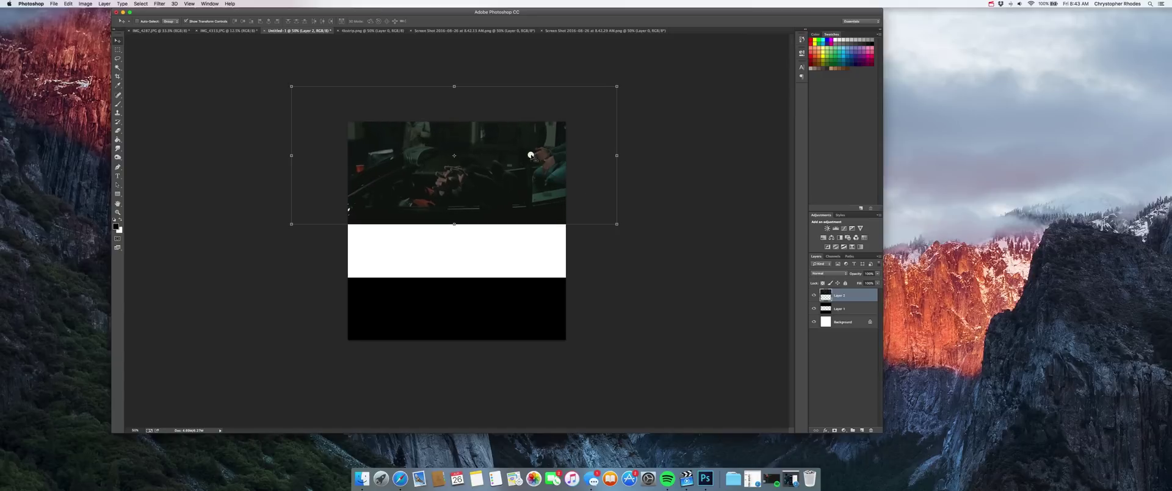
Step: Select the video frame inside its letterbox bars in the group-scene screenshot and move it onto the lower part of the template
click(630, 30)
click(479, 30)
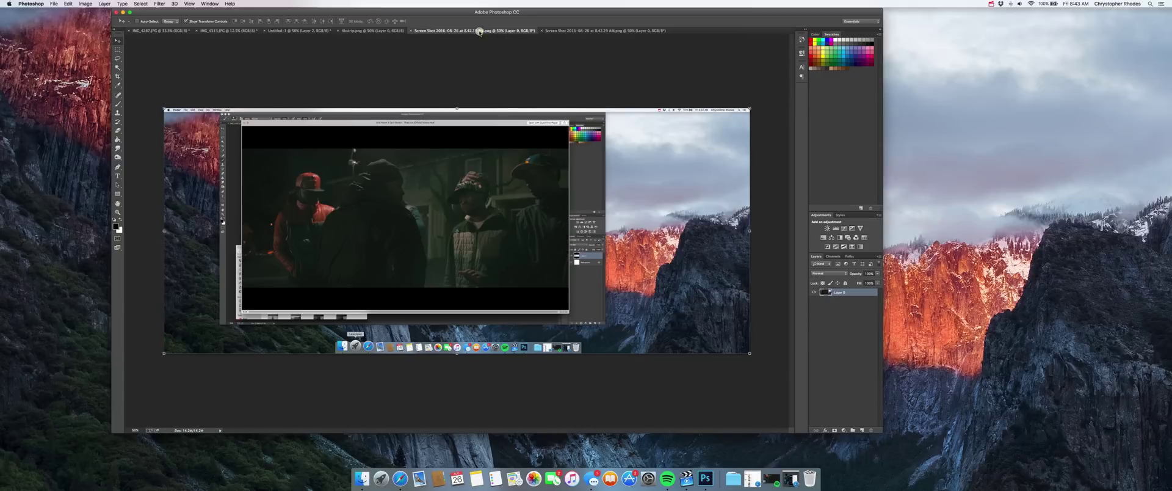
click(118, 50)
key(shift+m)
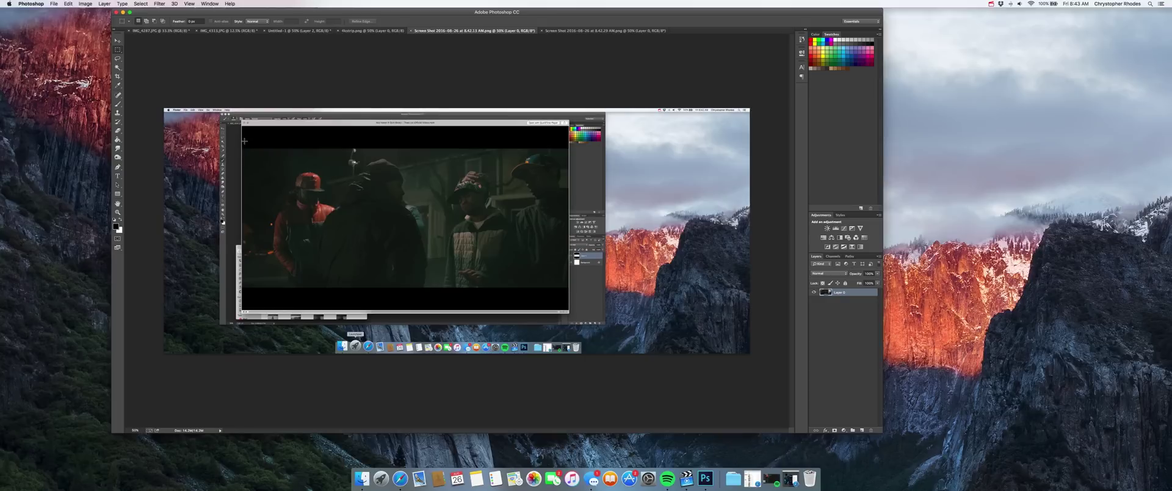
drag(243, 150, 568, 286)
click(118, 42)
drag(510, 207, 525, 294)
drag(658, 259, 657, 247)
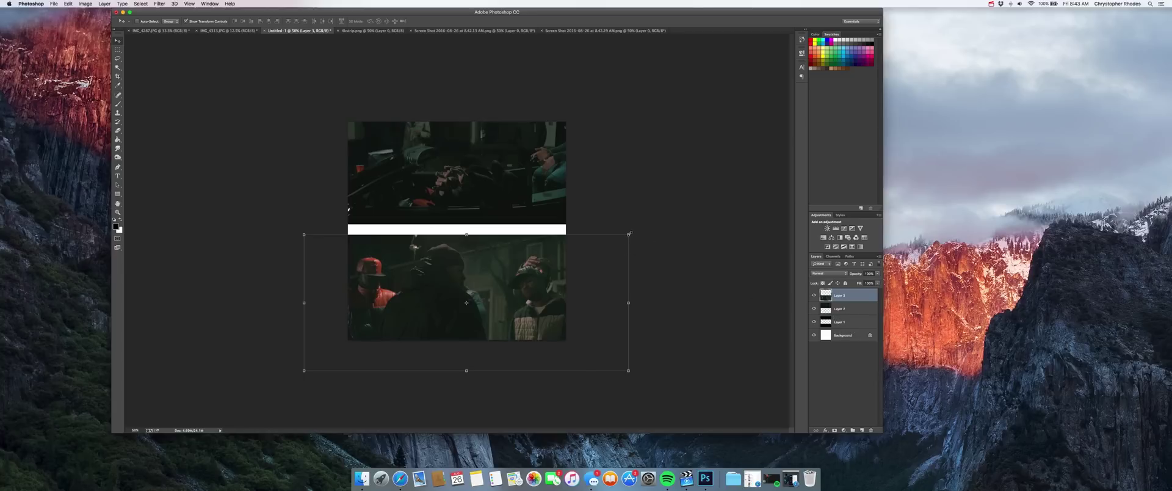
drag(630, 234, 585, 246)
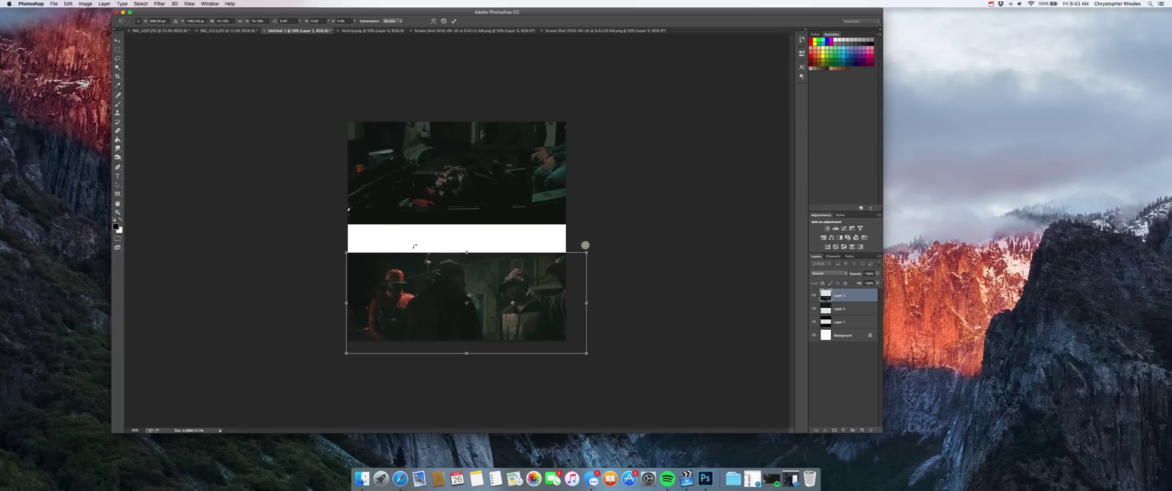
drag(467, 250, 463, 287)
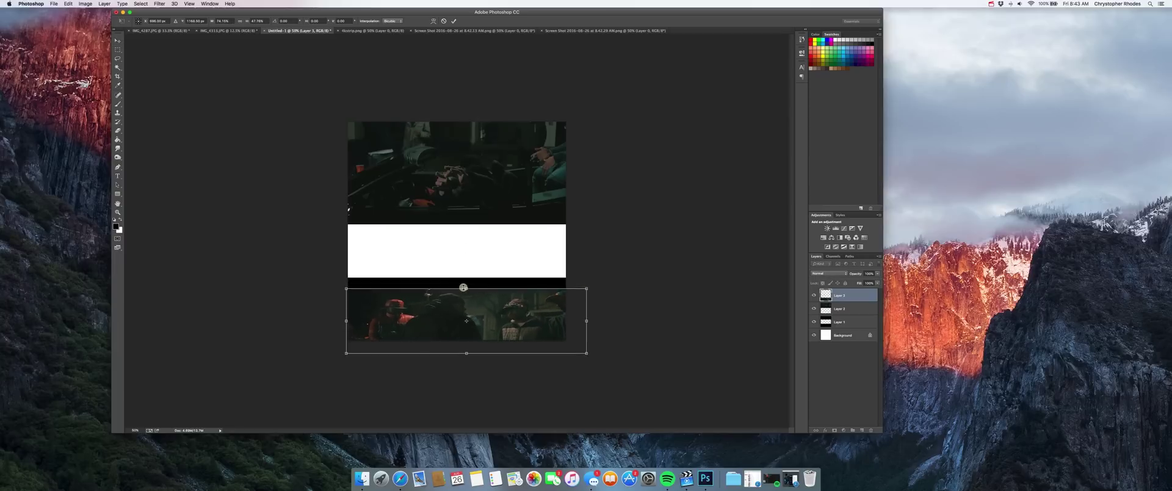
key(Return)
key(super+z)
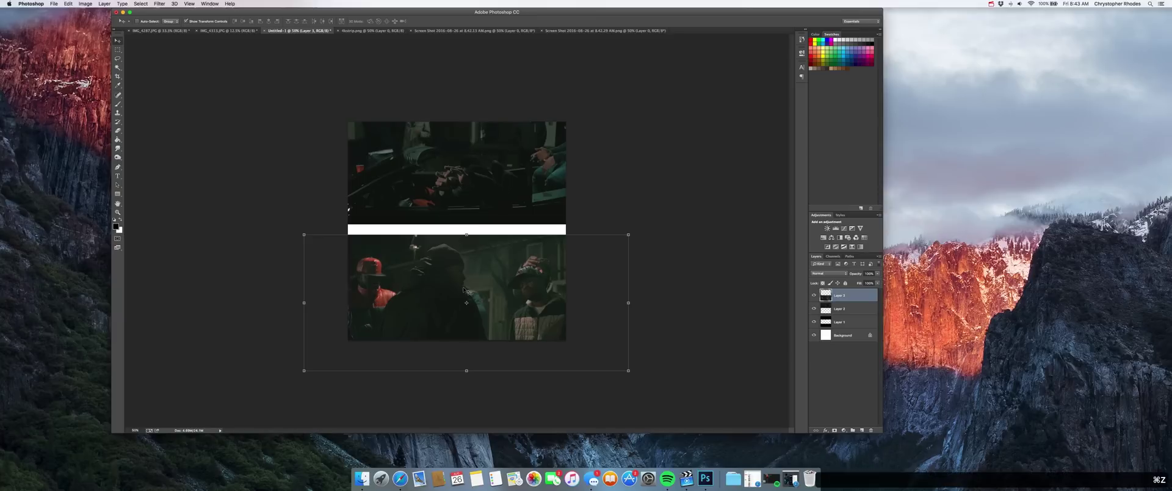
Step: Scale the group-scene still proportionally to slightly wider than the canvas, position it over the lower black bar, and apply the transformation
drag(629, 235, 552, 260)
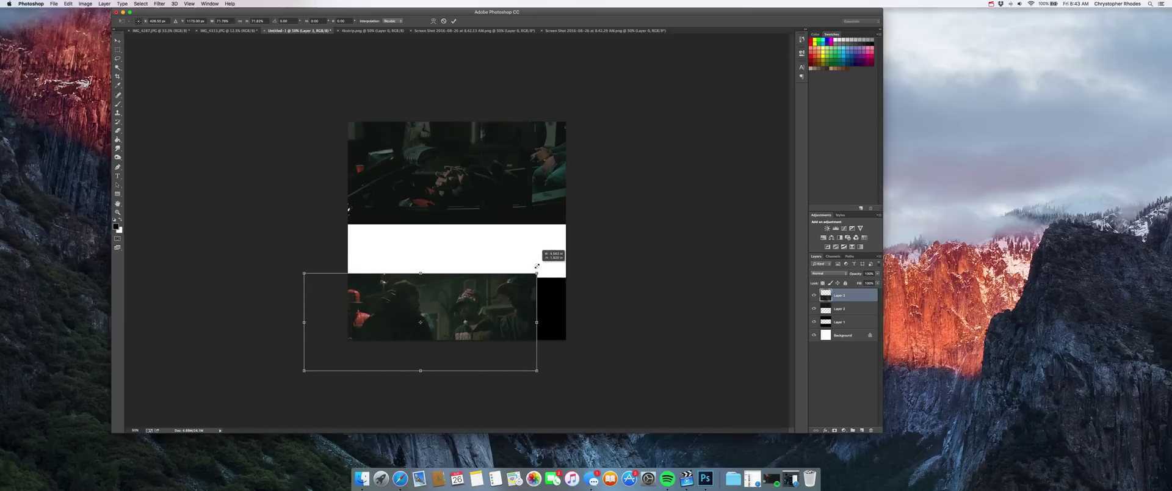
drag(501, 292, 524, 289)
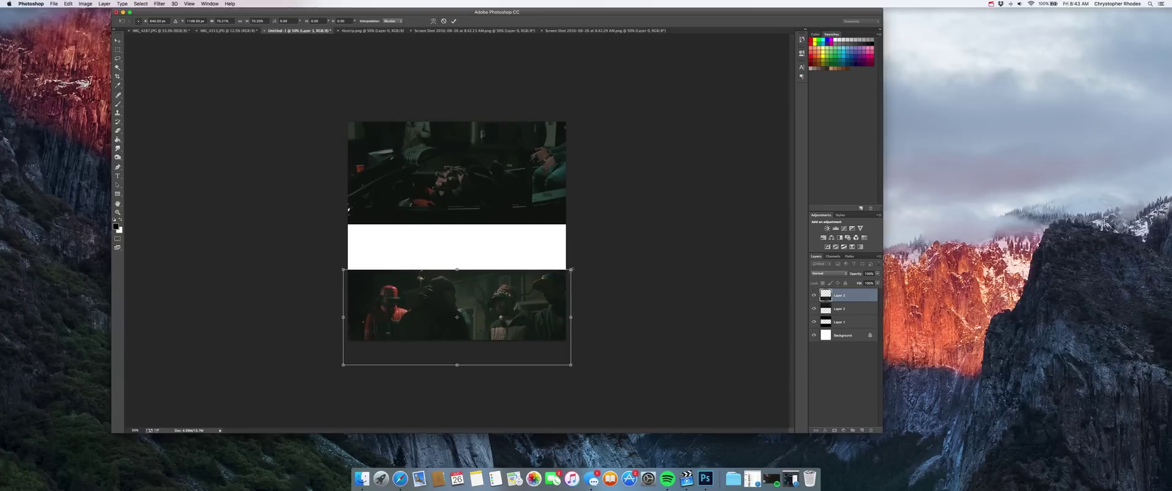
drag(536, 291, 538, 295)
key(Return)
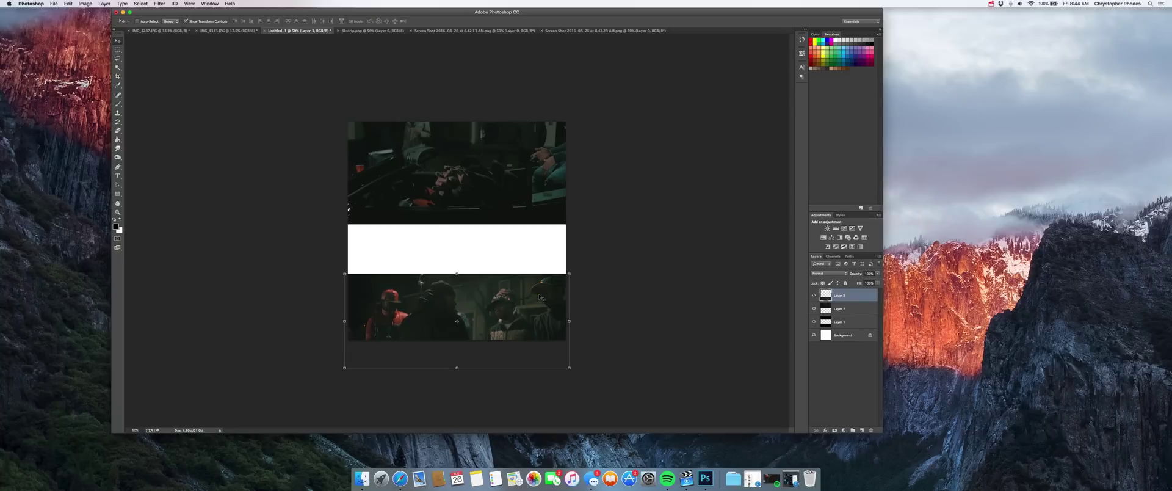
Step: Scale the car-scene still from its center to about the canvas width, apply it, and move it up over the upper black bar
click(847, 313)
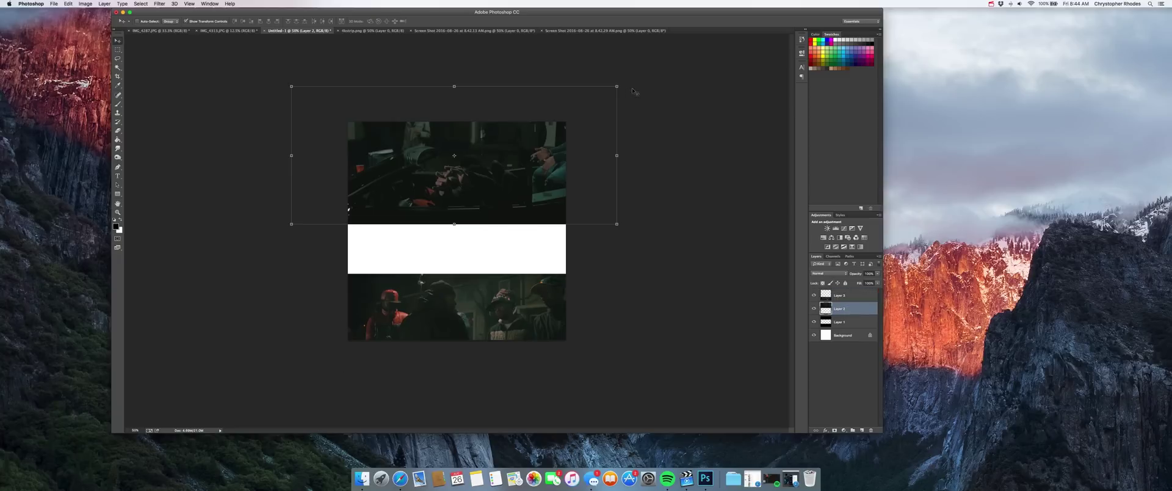
drag(618, 86, 567, 111)
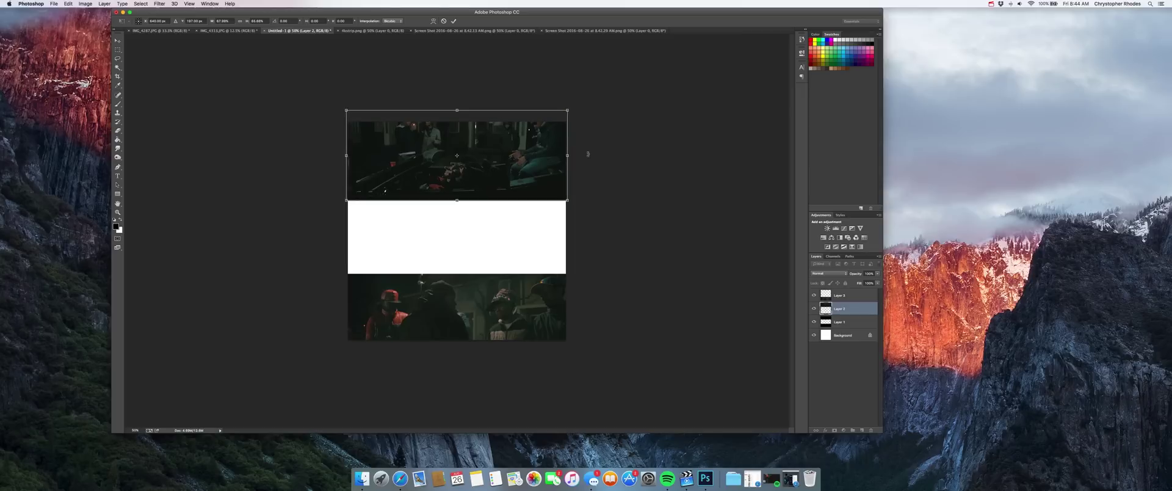
key(Return)
drag(537, 169, 525, 145)
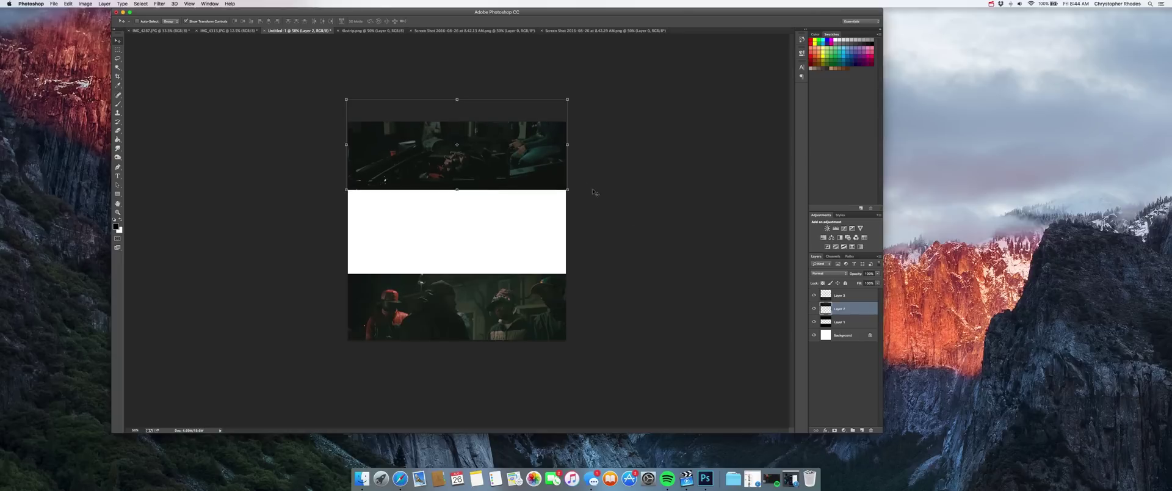
drag(544, 172, 544, 173)
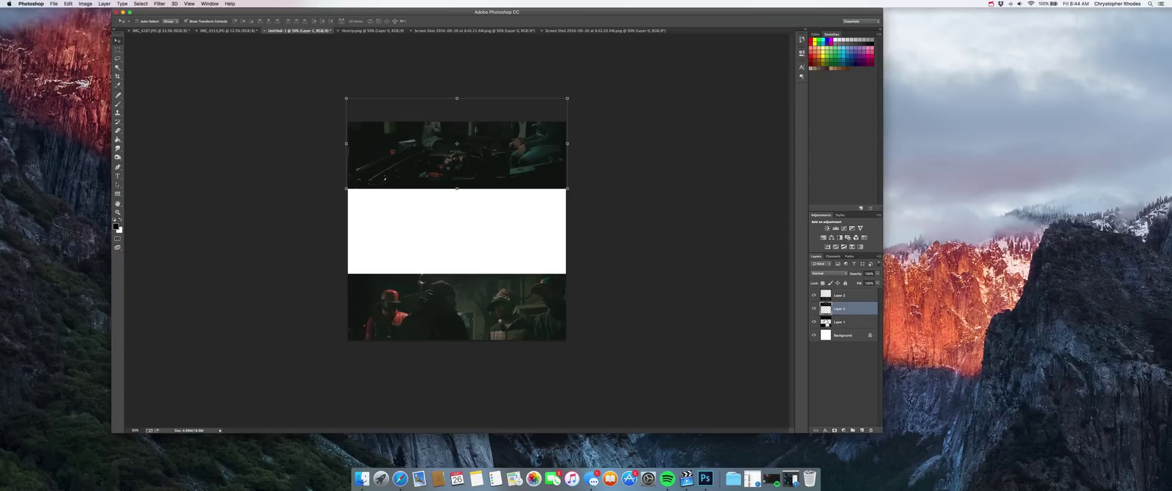
Step: Move the car-scene layer to the top, trim away everything outside the black bars using the bars layer's inverted selection, and deselect
super+click(826, 323)
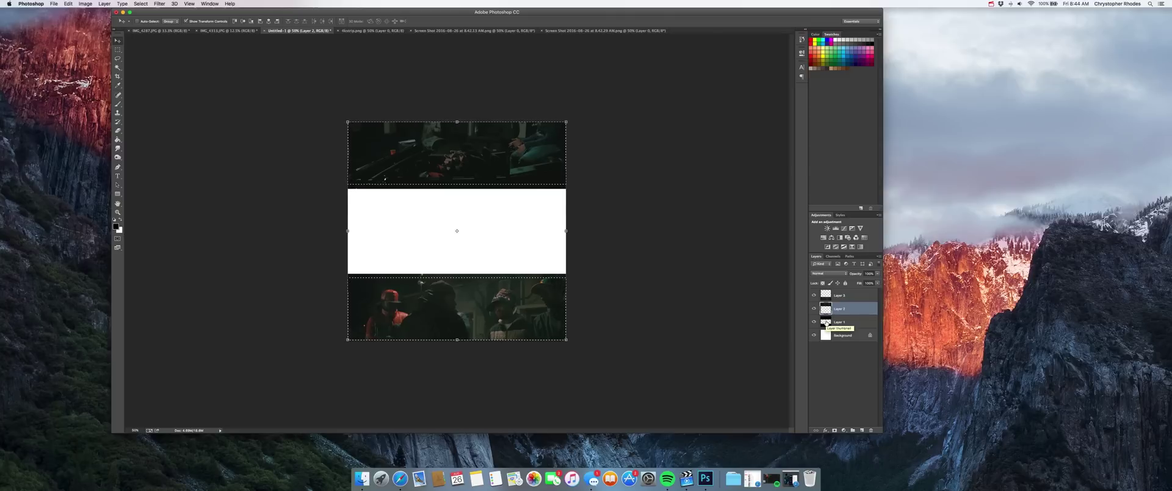
click(833, 374)
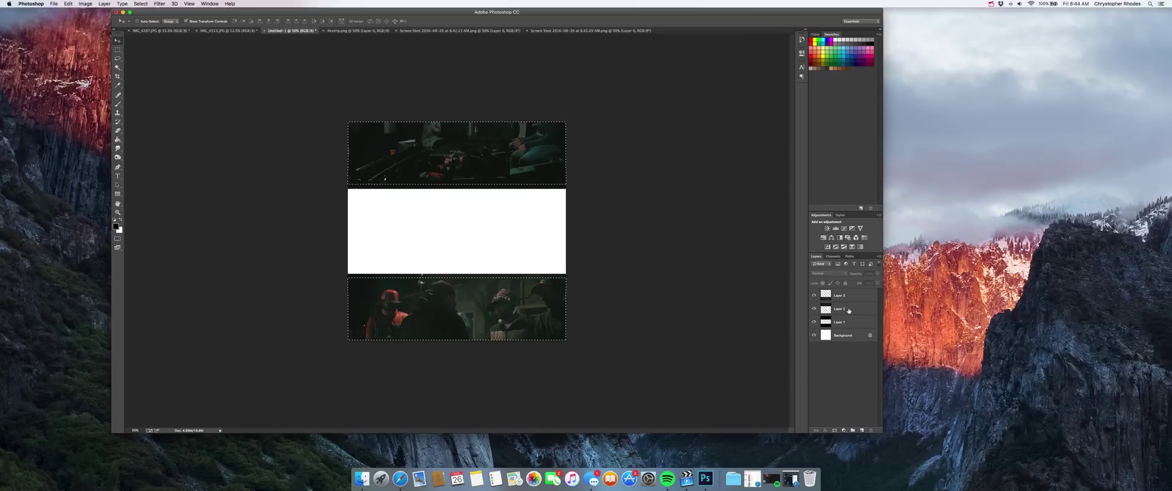
click(847, 309)
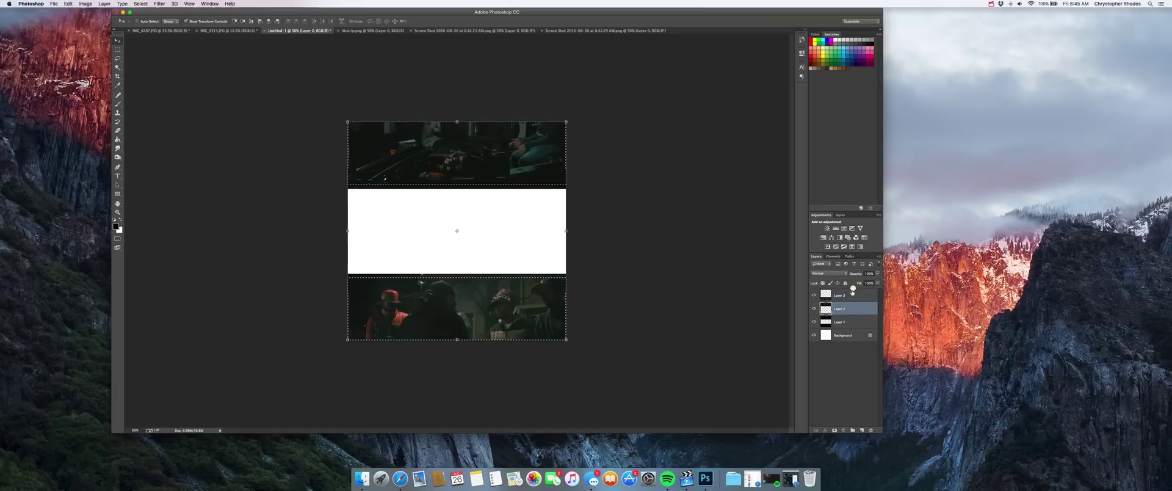
drag(850, 303, 848, 294)
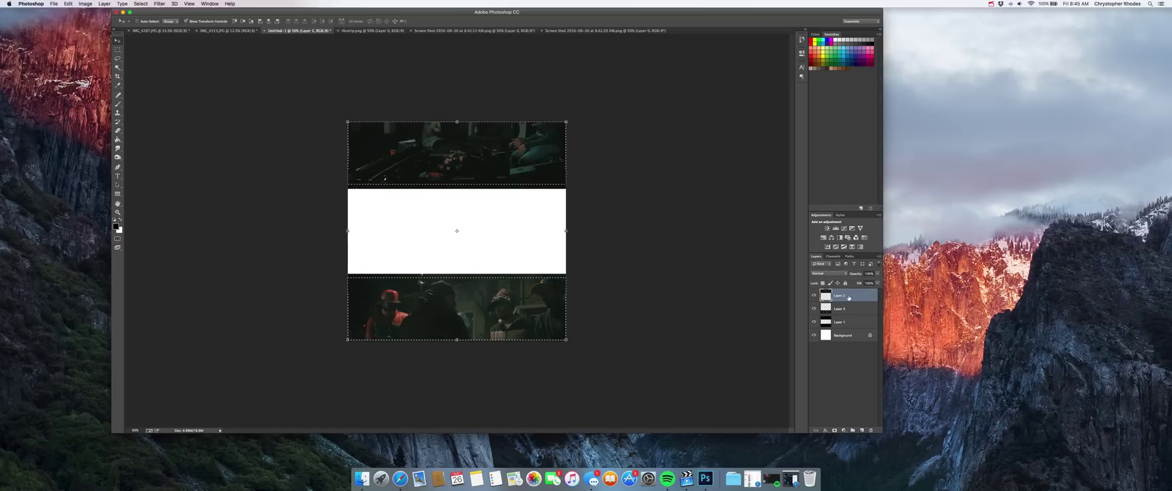
click(141, 4)
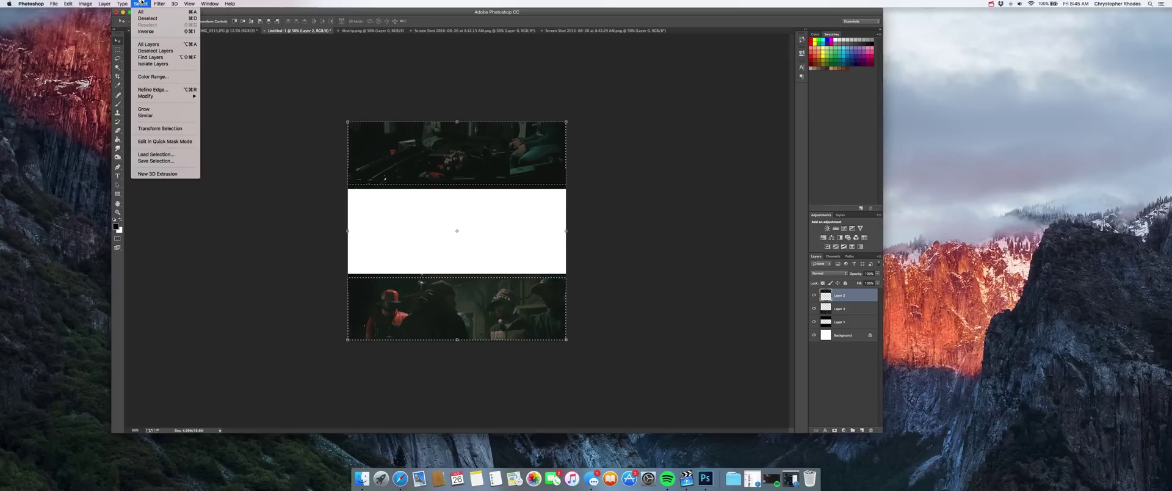
click(142, 32)
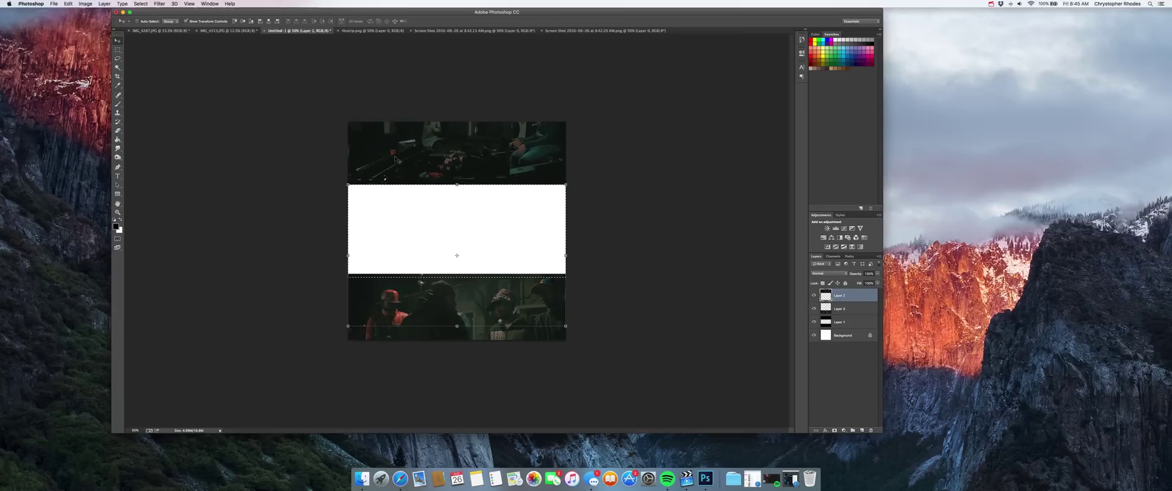
click(140, 4)
click(150, 20)
click(844, 366)
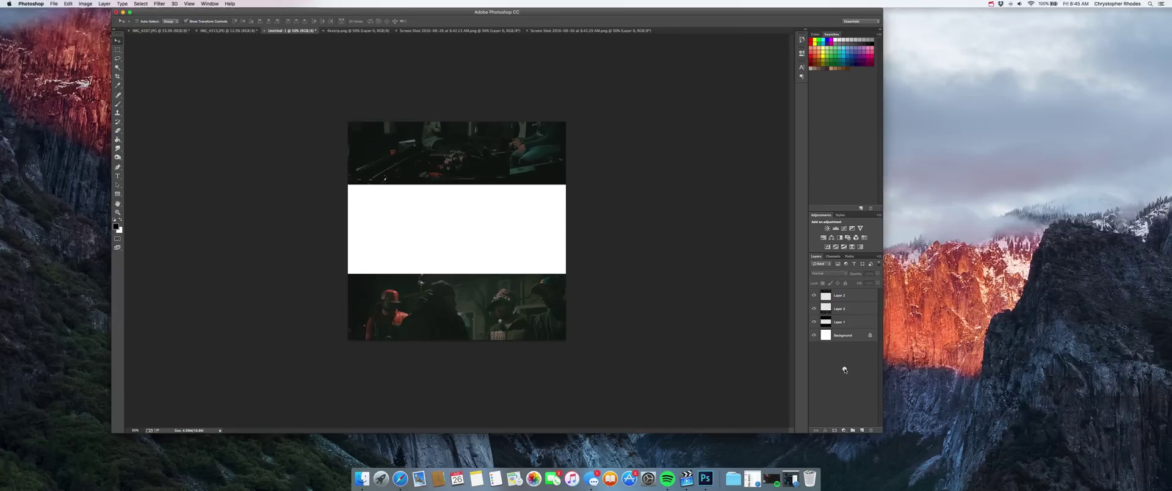
Step: Trim the group-scene layer to the black bars by deleting the inverse of the bars layer's selection, and deselect
super+click(827, 323)
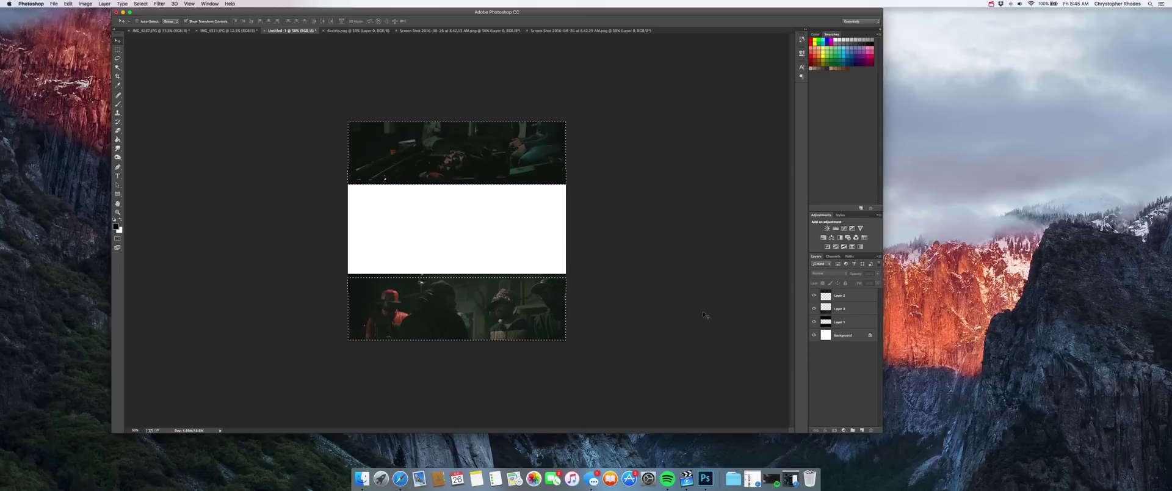
click(844, 311)
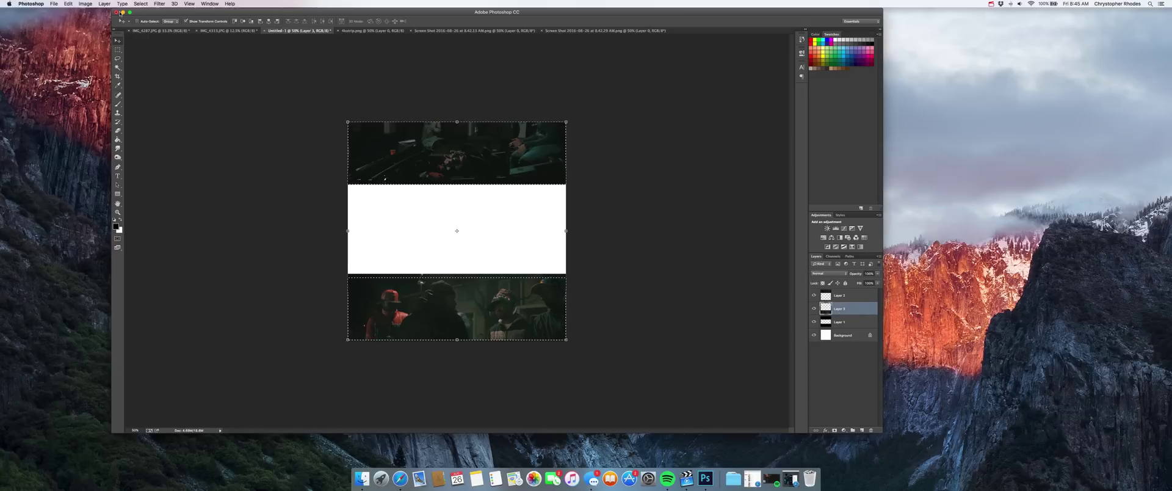
click(140, 3)
click(146, 31)
key(BackSpace)
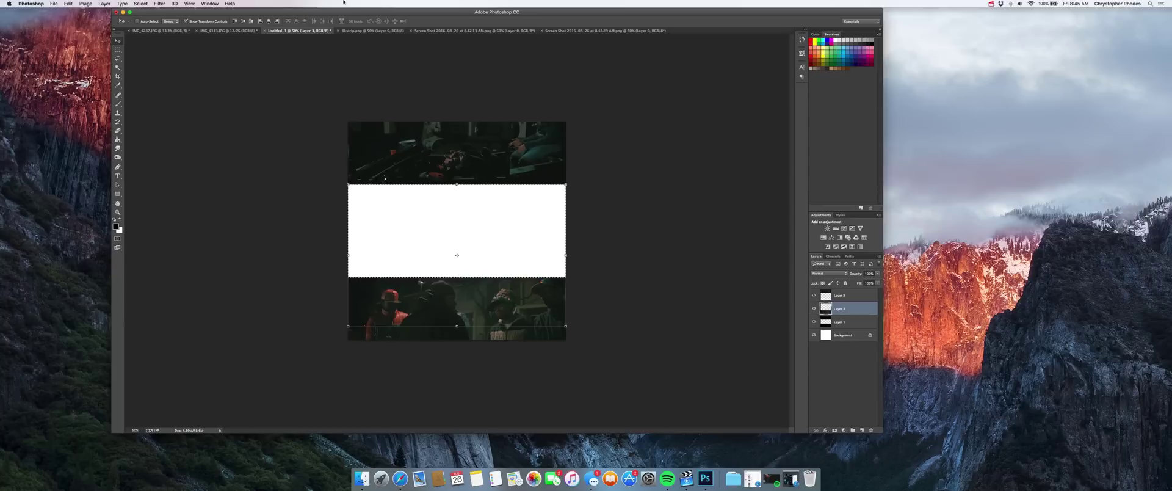
click(141, 3)
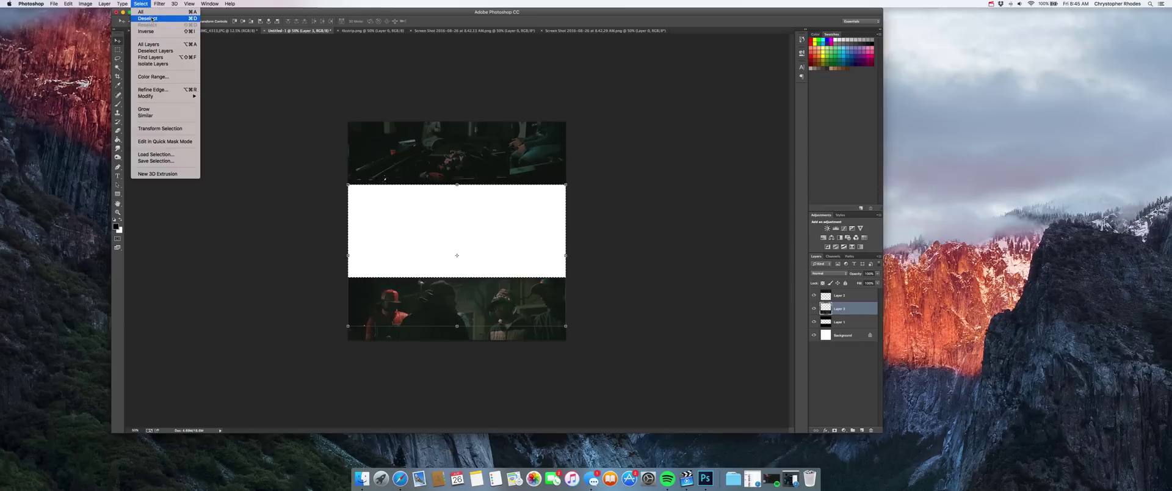
click(150, 18)
click(862, 391)
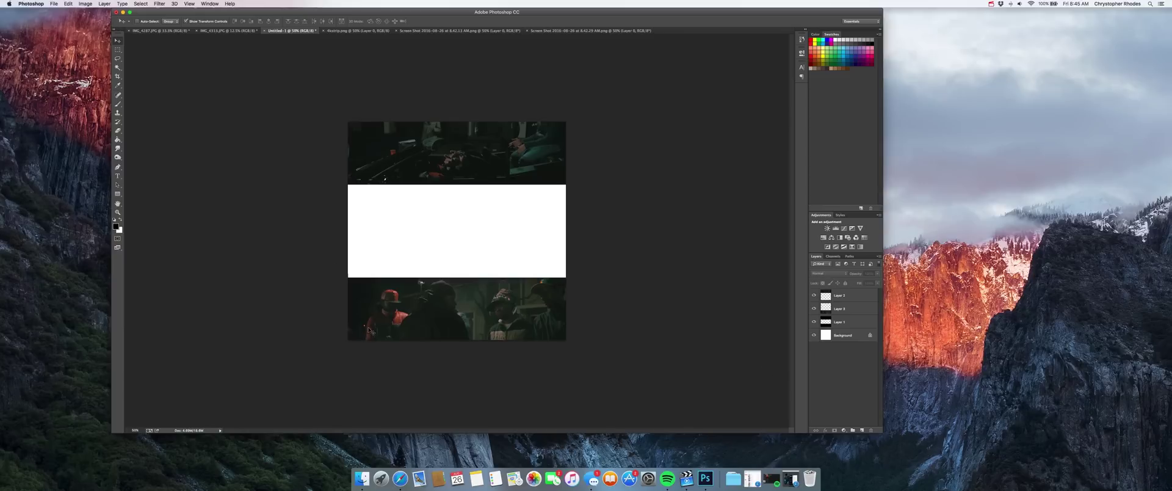
Step: Add the text ACE in white over the car-scene still and reduce its font size
click(118, 176)
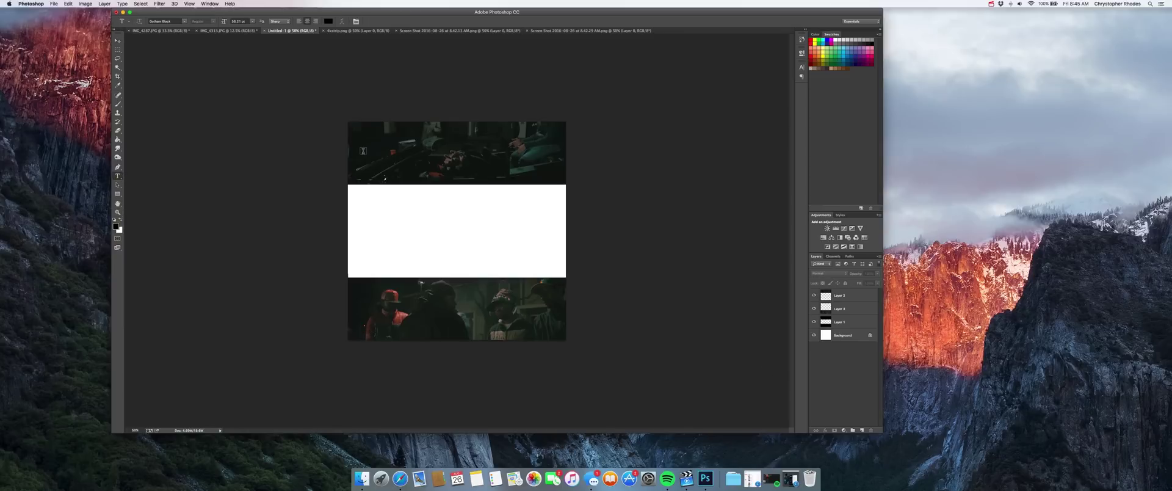
click(380, 152)
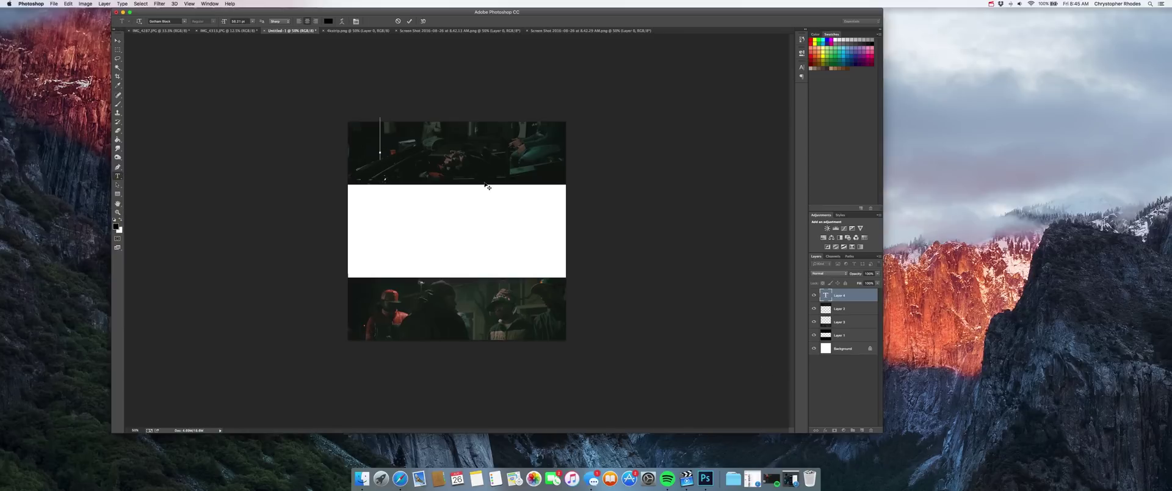
text(ACE)
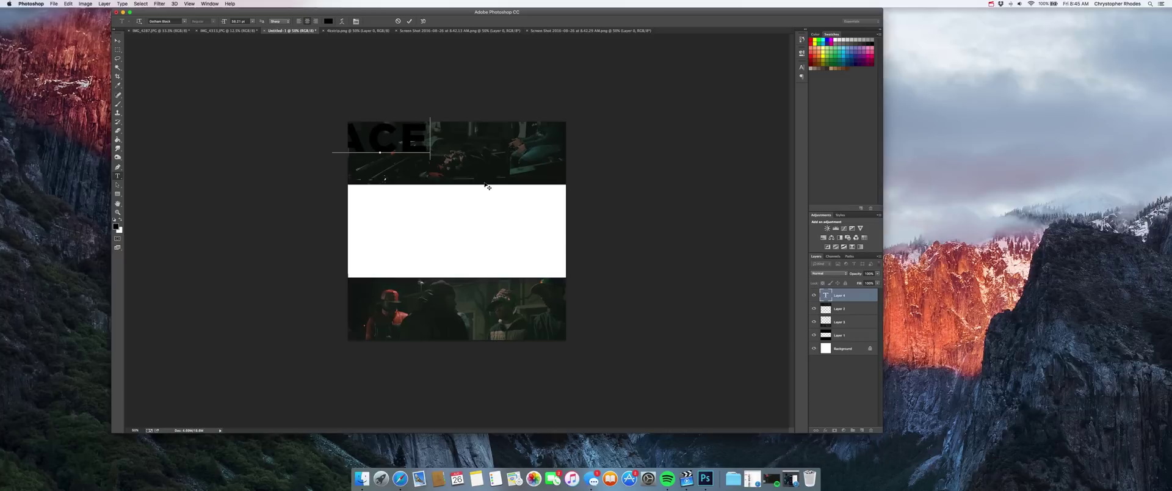
key(super+a)
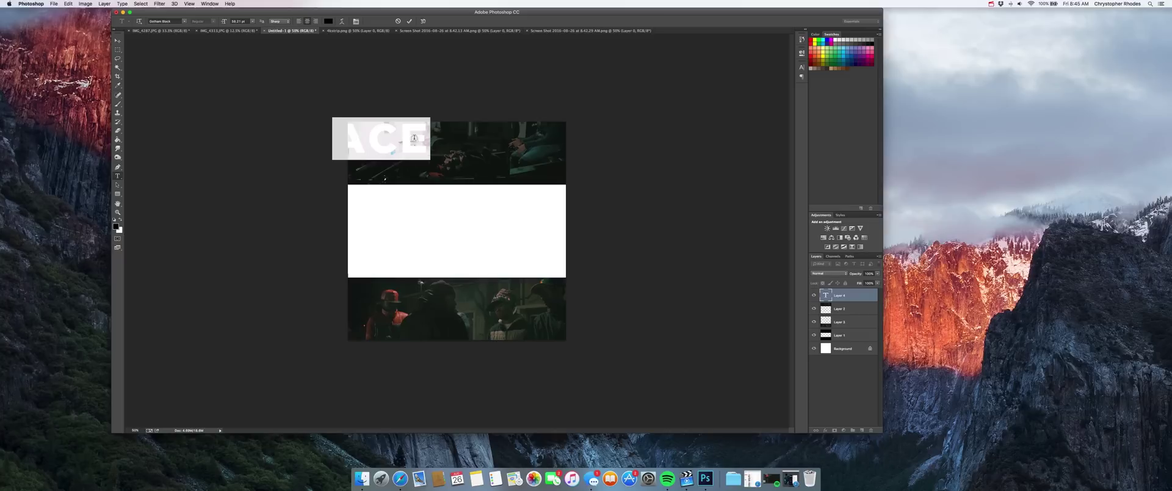
click(121, 219)
drag(223, 22, 211, 24)
click(387, 148)
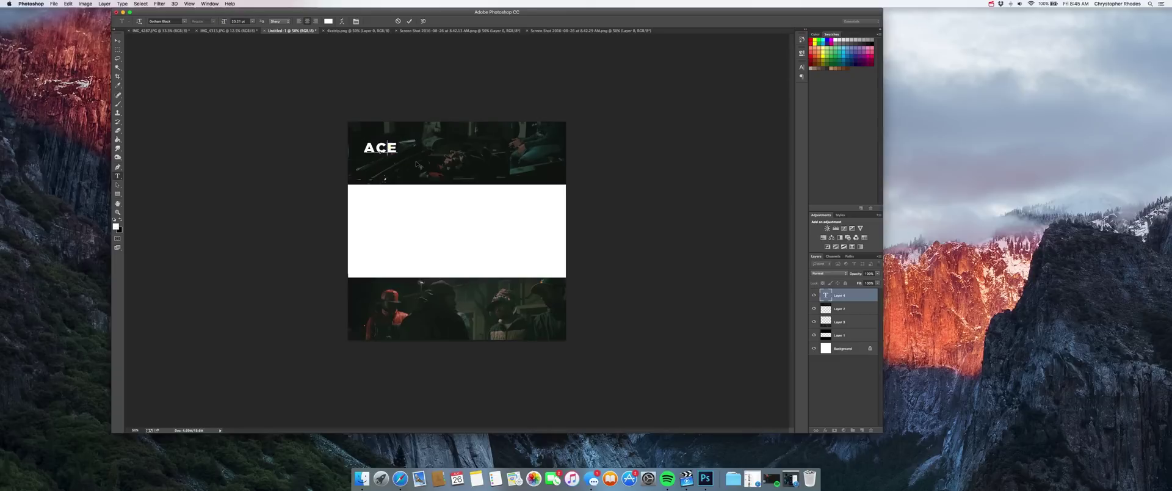
Step: Extend the title to ACE HAVEN, set HAVEN in a lighter Gotham weight, and reduce the font size of the whole line
text(HAVEN)
drag(377, 149, 431, 148)
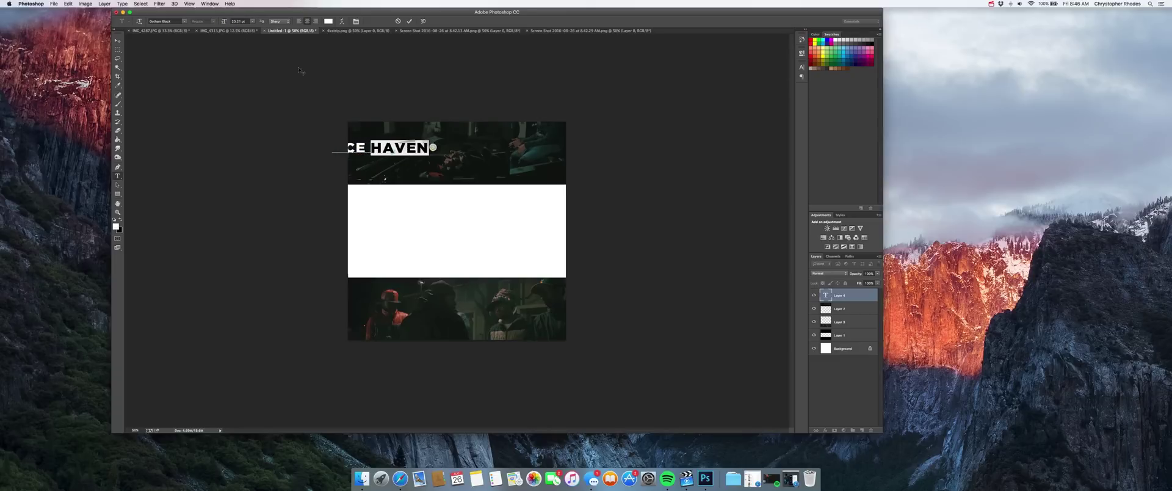
click(185, 23)
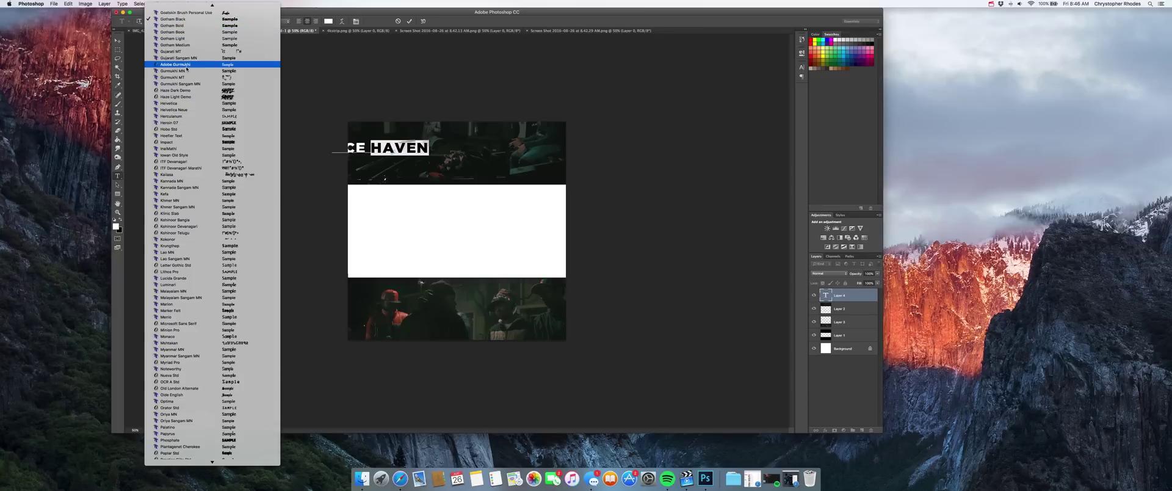
click(184, 45)
click(419, 149)
key(super+a)
mouse_move(227, 22)
mouse_down()
mouse_move(186, 22)
mouse_move(210, 22)
mouse_up()
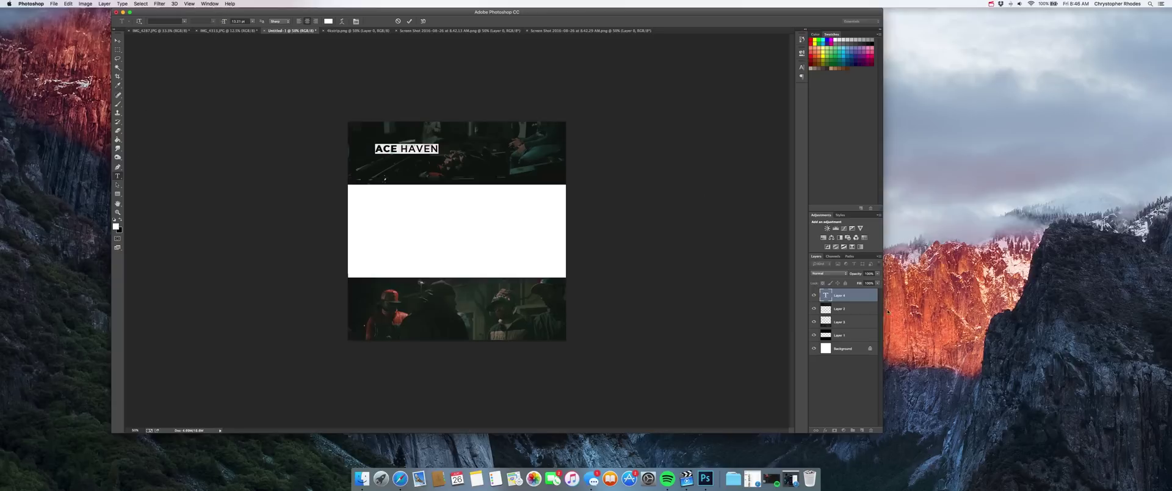
click(846, 297)
Step: Add the text THATS US in a larger font size and place it directly beneath ACE HAVEN
click(443, 169)
text(thats us)
double_click(459, 165)
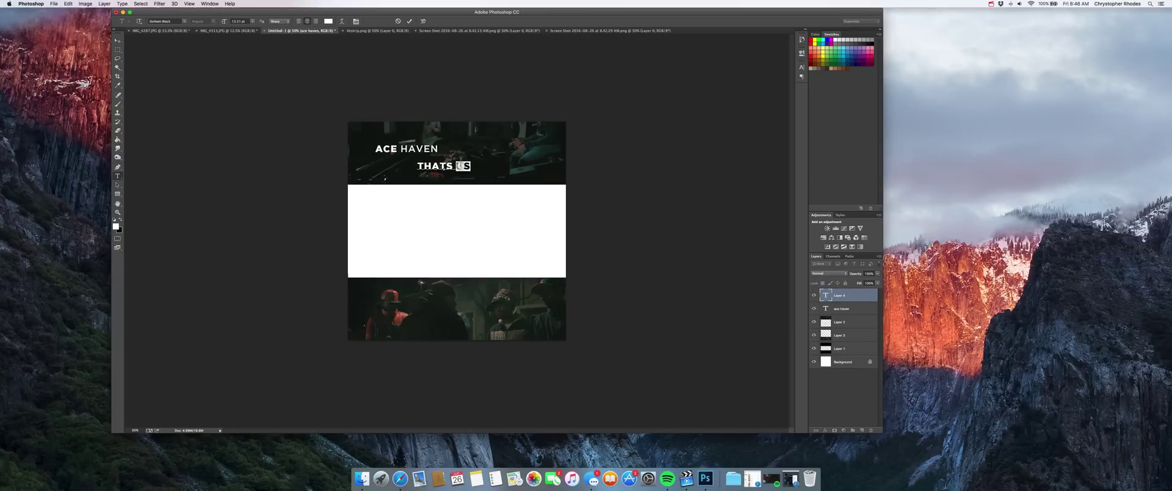
triple_click(455, 162)
drag(220, 18, 425, 130)
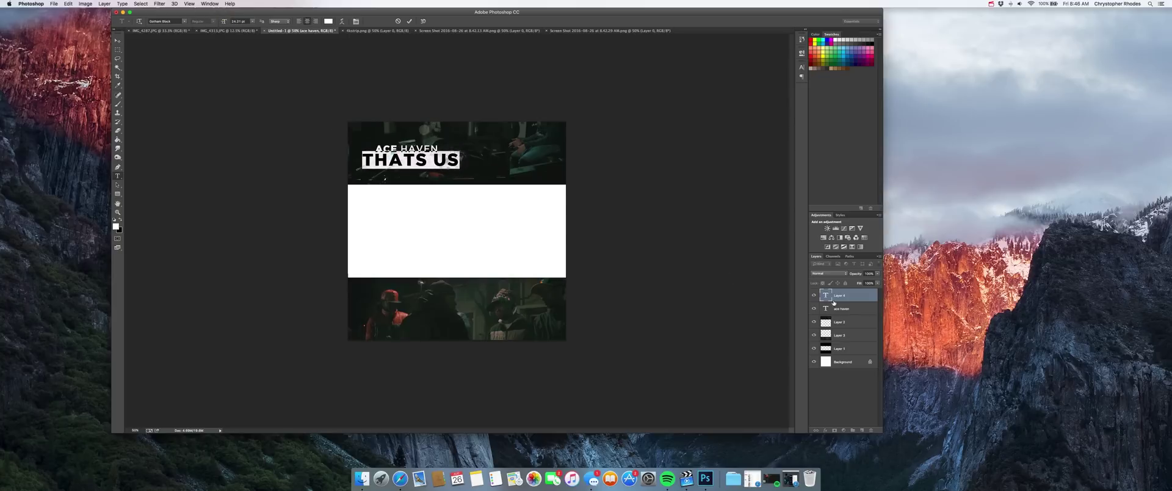
key(super+Return)
Step: Scale the ACE HAVEN and THATS US text layers down together and apply the transformation
shift+click(849, 310)
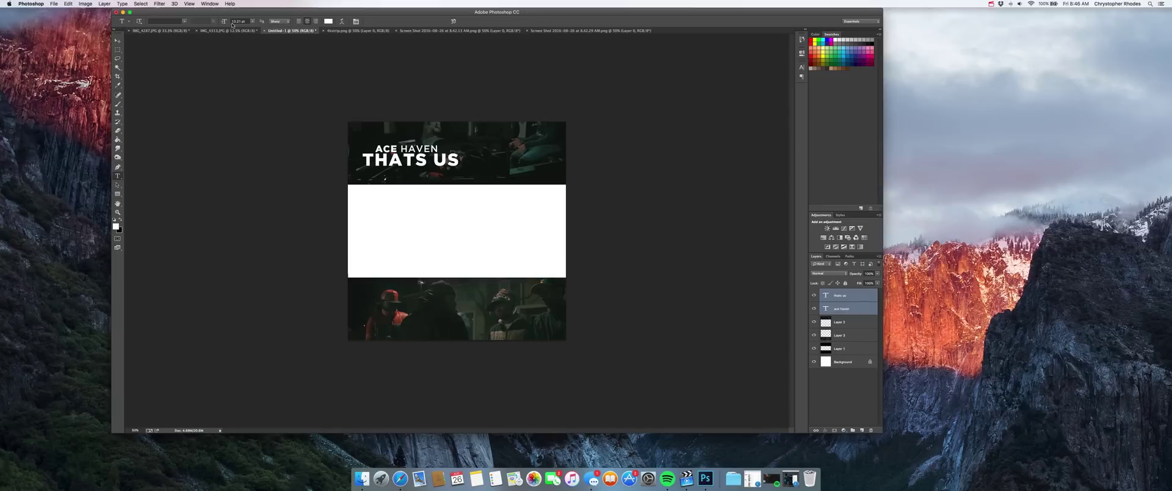
click(117, 40)
click(266, 22)
mouse_move(458, 144)
mouse_down()
mouse_move(466, 137)
mouse_move(445, 142)
mouse_up()
key(Return)
click(118, 175)
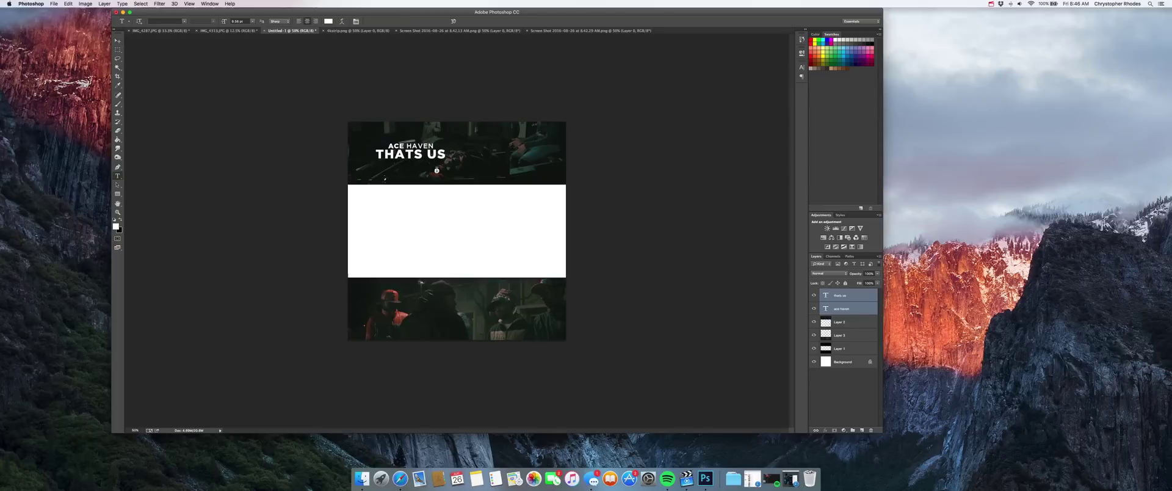
click(426, 169)
text(OFFICIAL VIDEO)
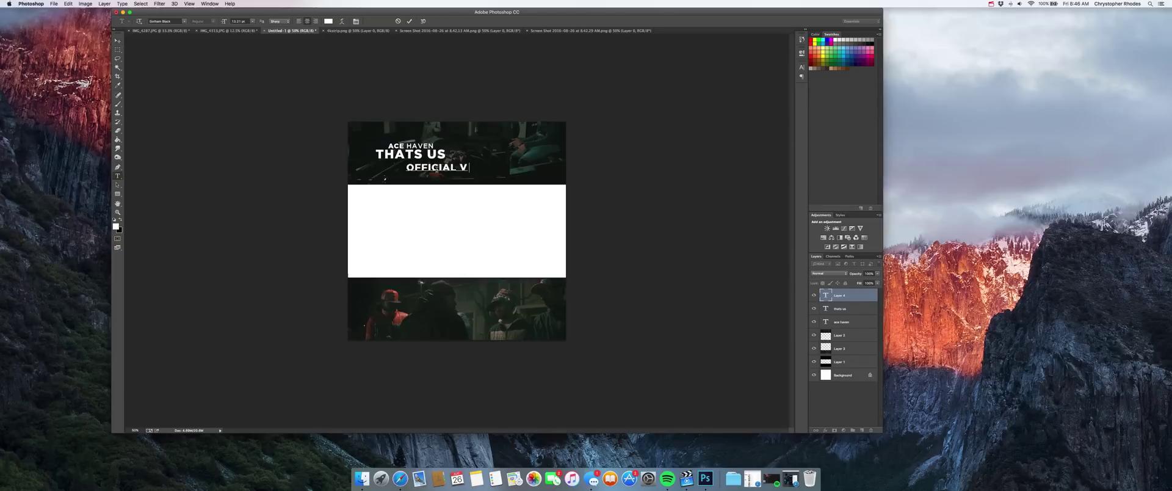
key(shift+alt+Left)
key(shift+alt+Left)
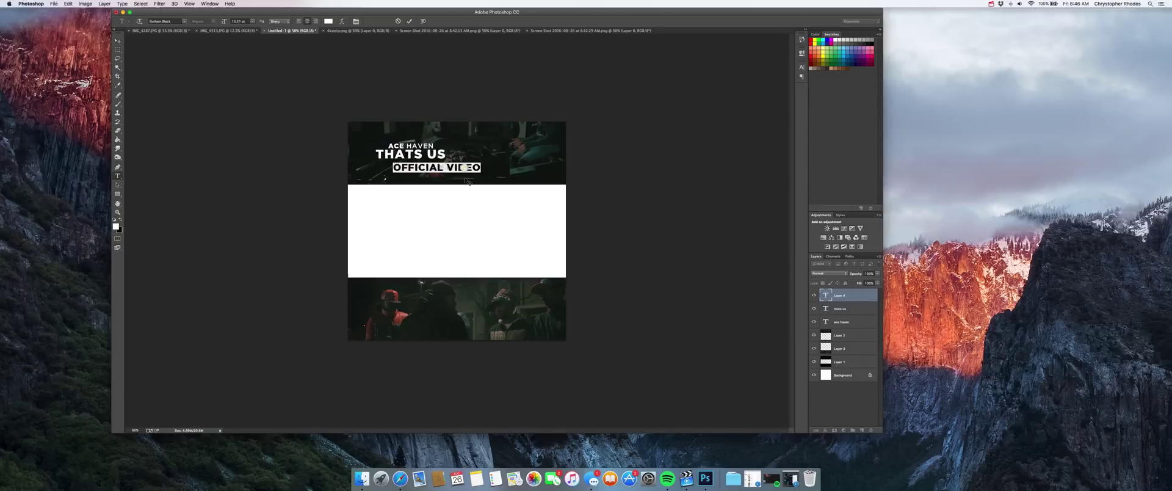
drag(223, 23, 218, 24)
key(Right)
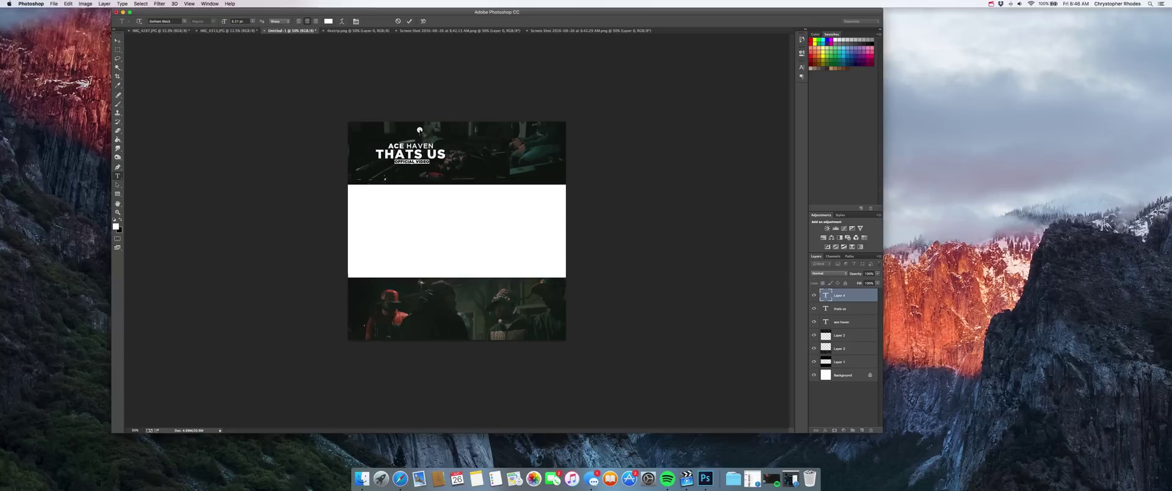
click(848, 322)
key(super+z)
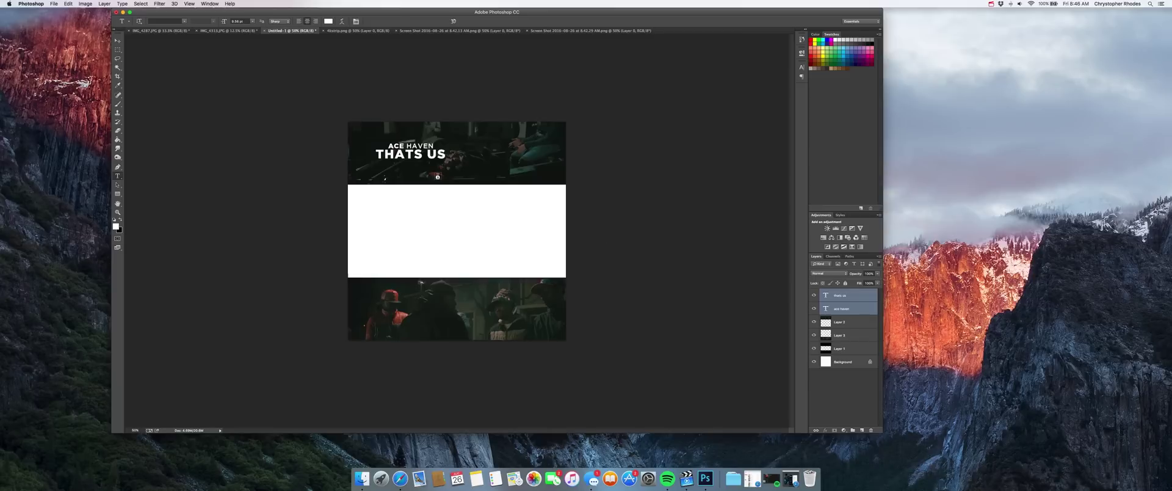
Step: Add the text OFFICIAL VIDEO in a smaller font size and place it centered just beneath THATS US
click(437, 176)
text(official video)
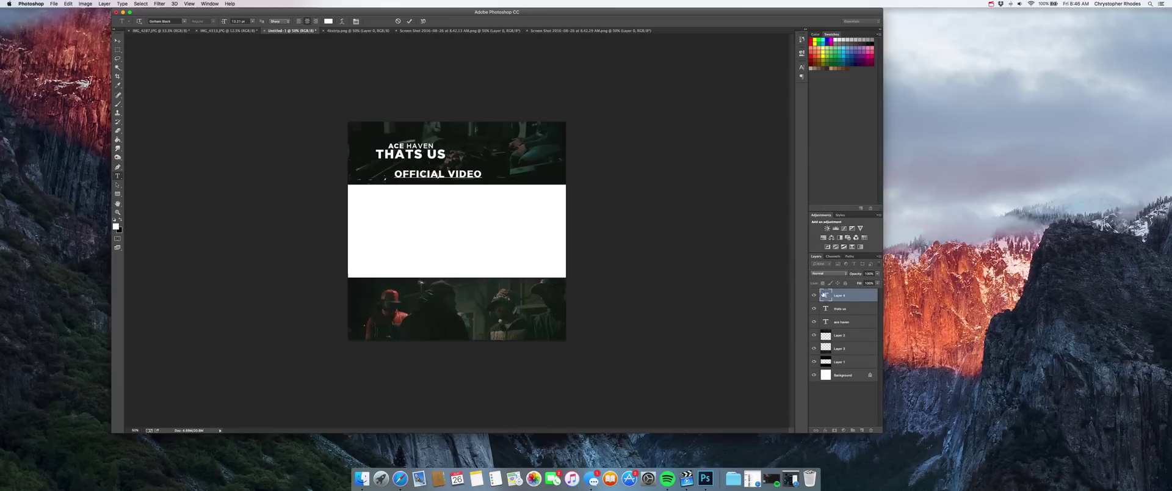
key(super+a)
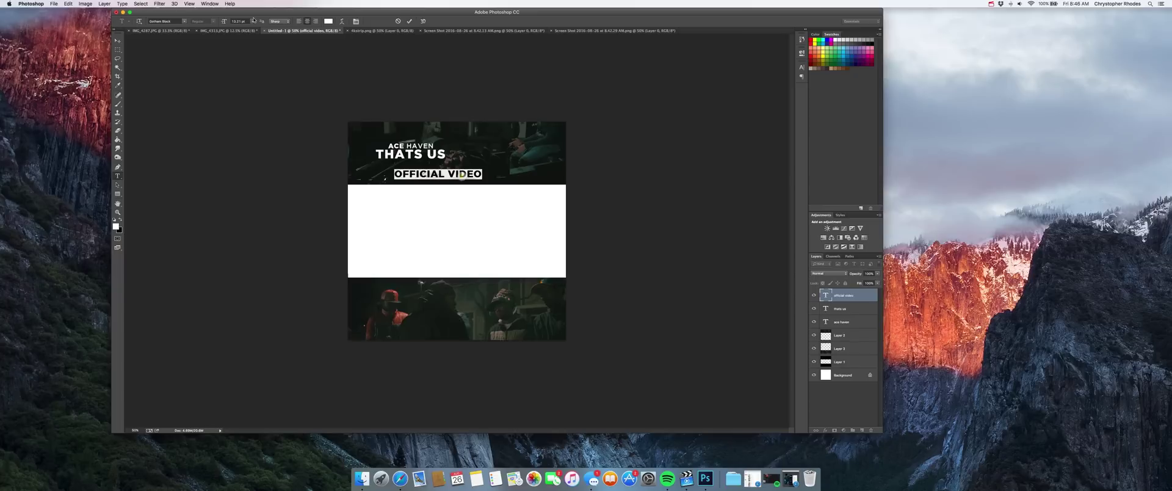
drag(223, 22, 215, 23)
drag(456, 123, 430, 106)
key(super+Return)
Step: Move the three title text layers together to the right side of the car-scene still
shift+click(855, 308)
shift+click(855, 322)
click(118, 40)
drag(429, 149, 534, 145)
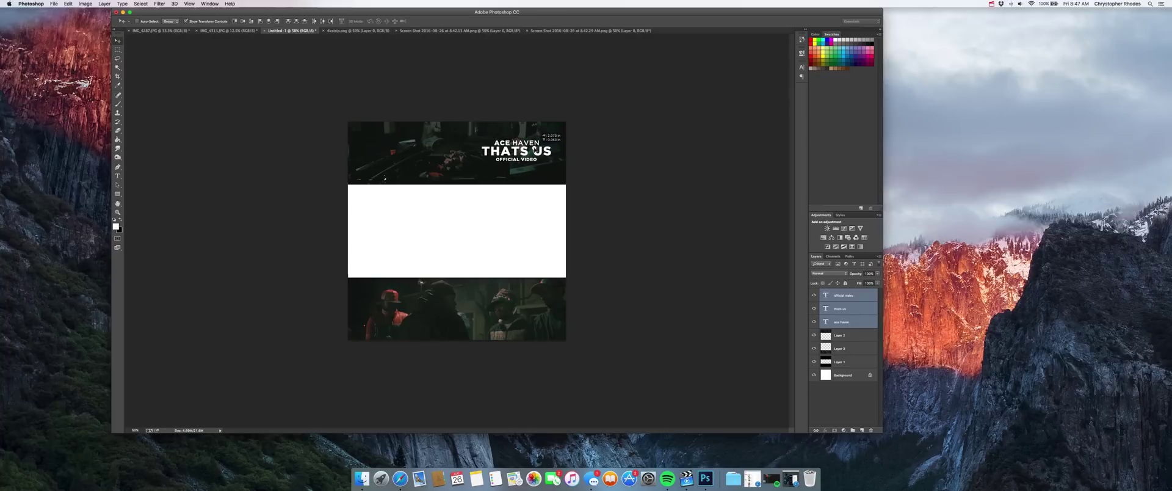
click(832, 389)
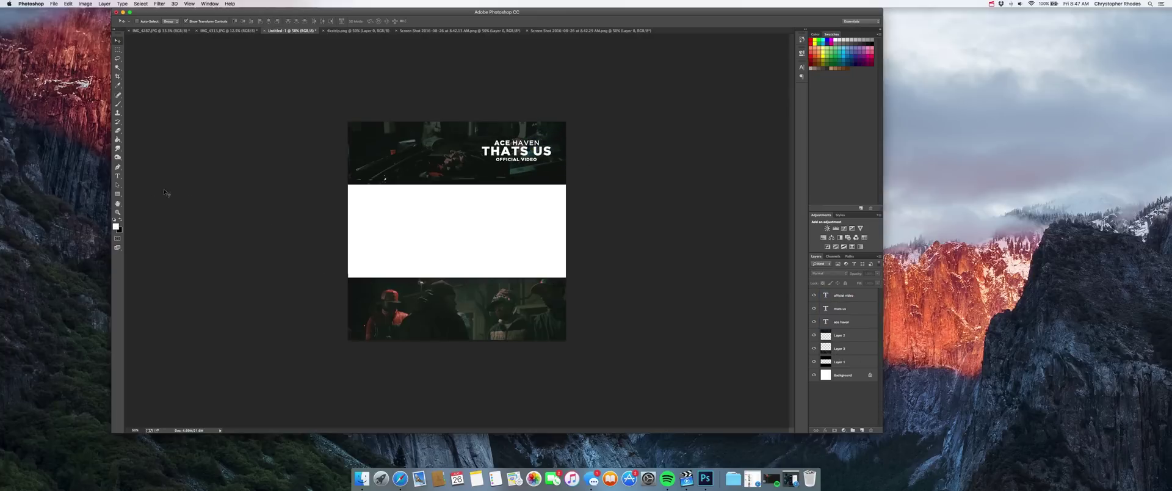
Step: Add the text DIRECTED BY YCIMAGING over the still in the lower bar
click(118, 176)
click(465, 305)
text(DIRECTED BY)
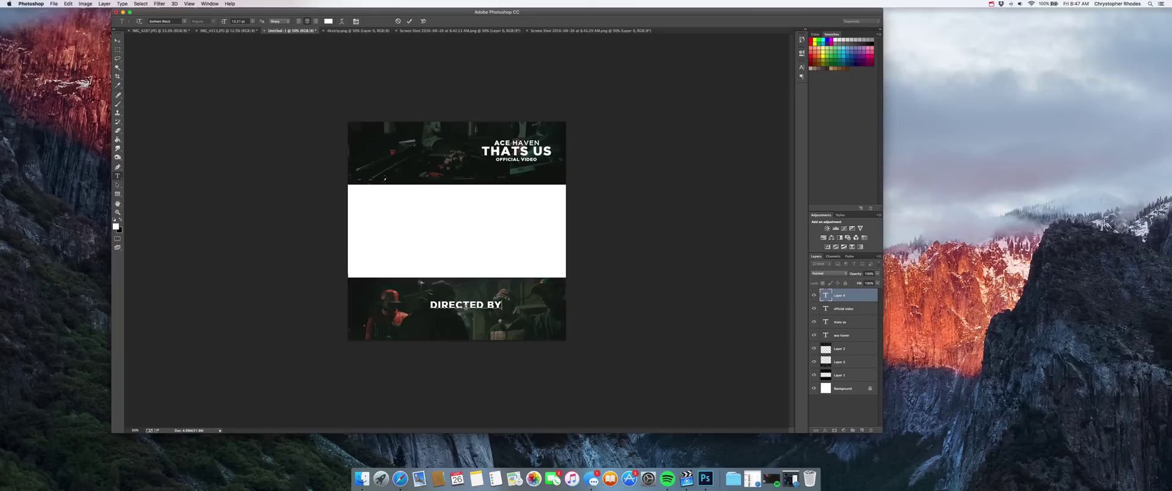
text( YCIMAGING)
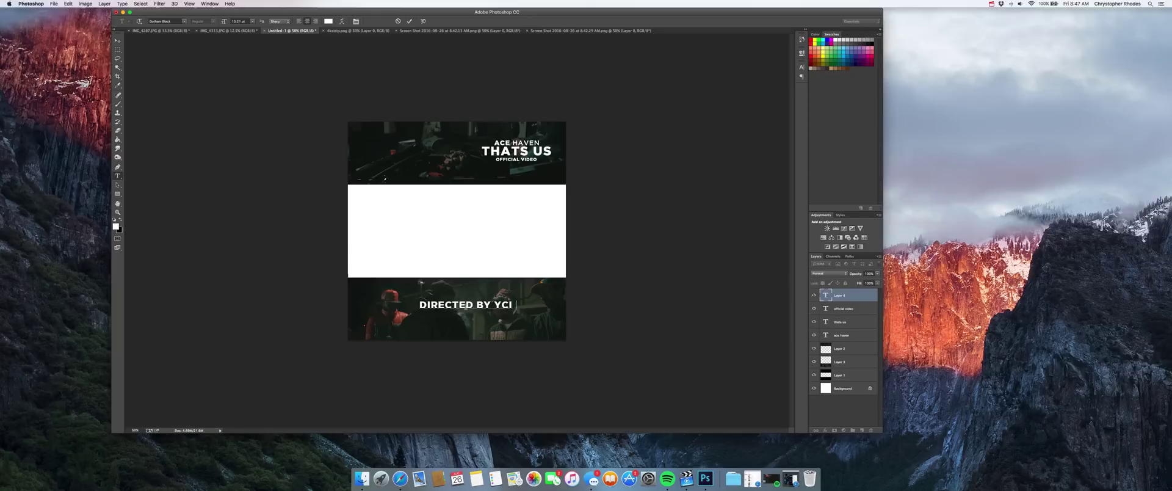
Step: Reduce the font size of the DIRECTED BY YCIMAGING credit and move it to the right side of the lower still
triple_click(482, 304)
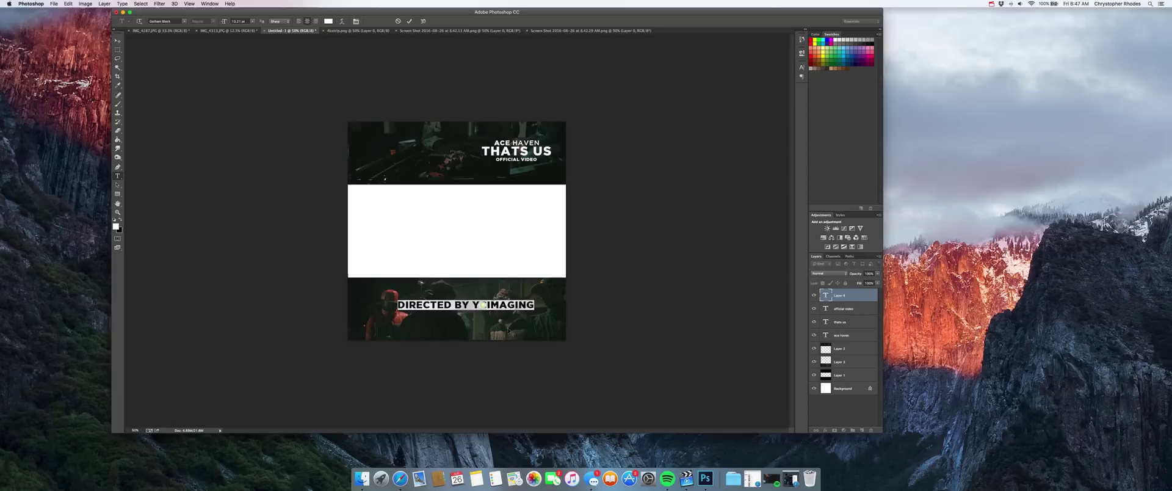
drag(229, 24, 224, 23)
drag(494, 251, 509, 237)
click(856, 416)
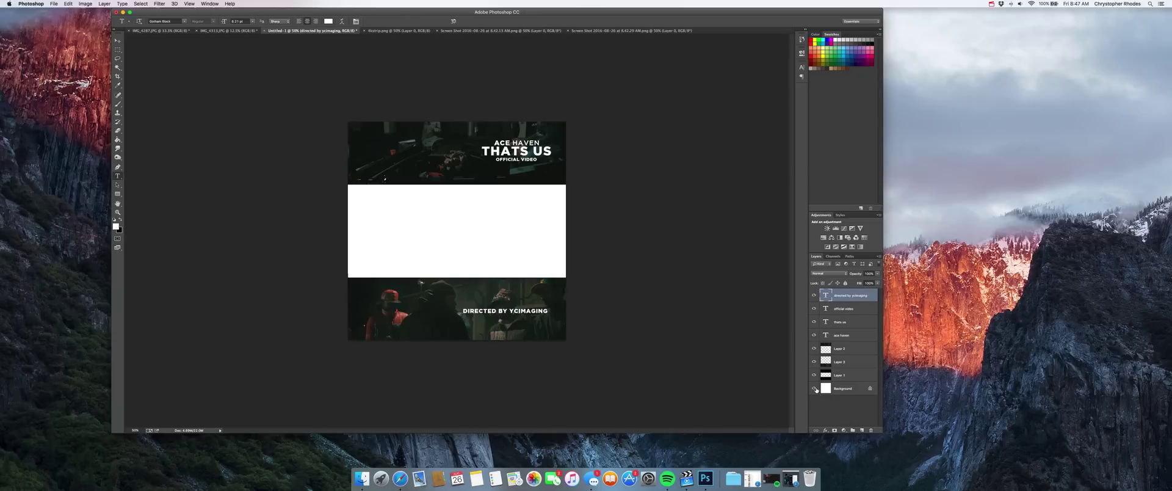
Step: Hide the Background layer and save the template to the Desktop as a PNG named acehavenoverlay with the default PNG options
click(814, 389)
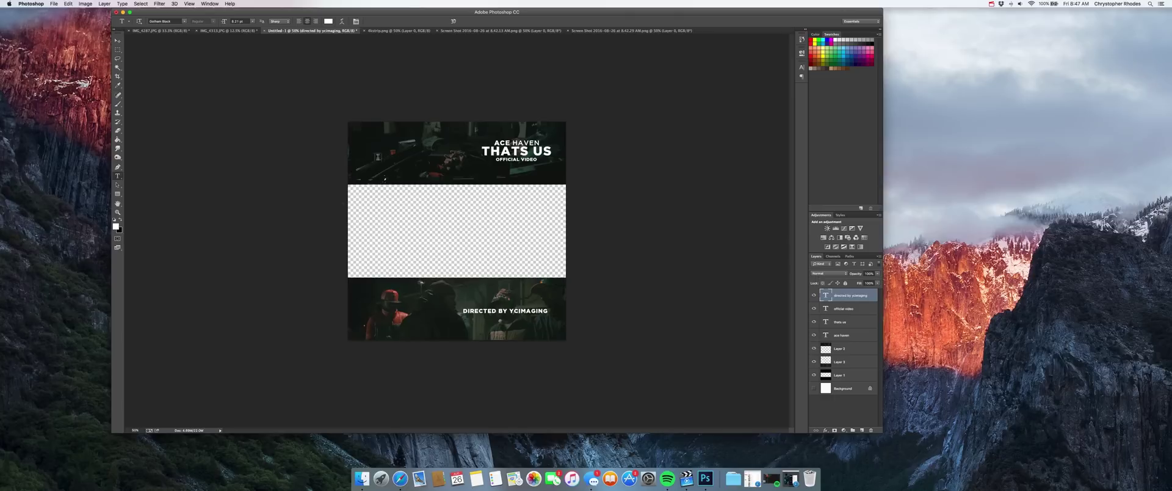
click(55, 3)
click(523, 193)
key(super+shift+s)
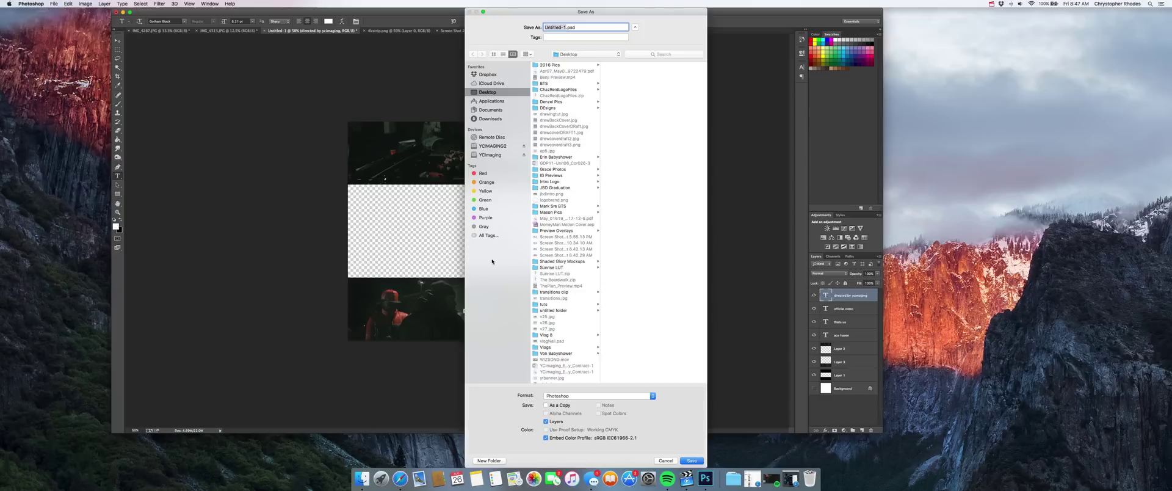
text(acehavenoverlay)
click(644, 395)
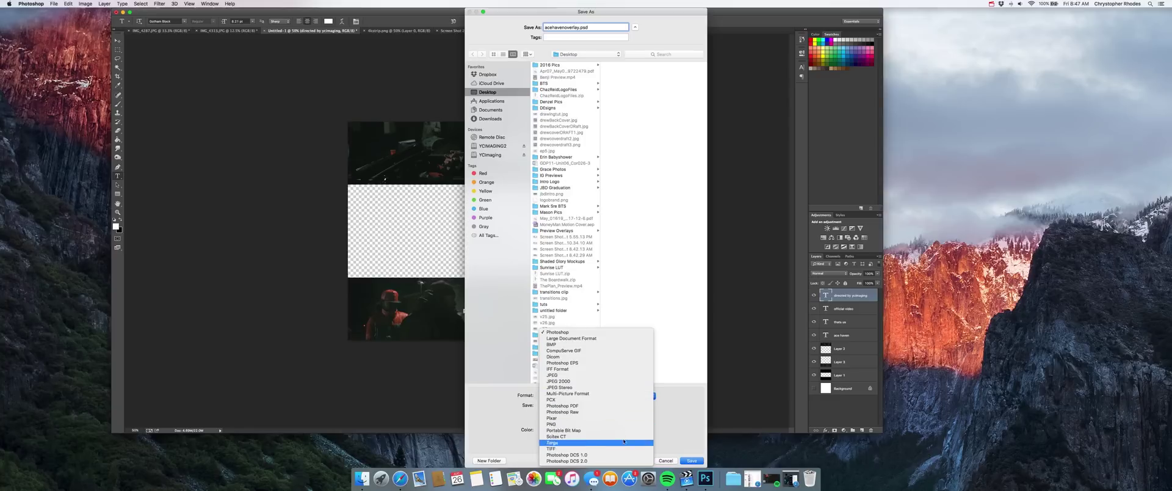
click(621, 425)
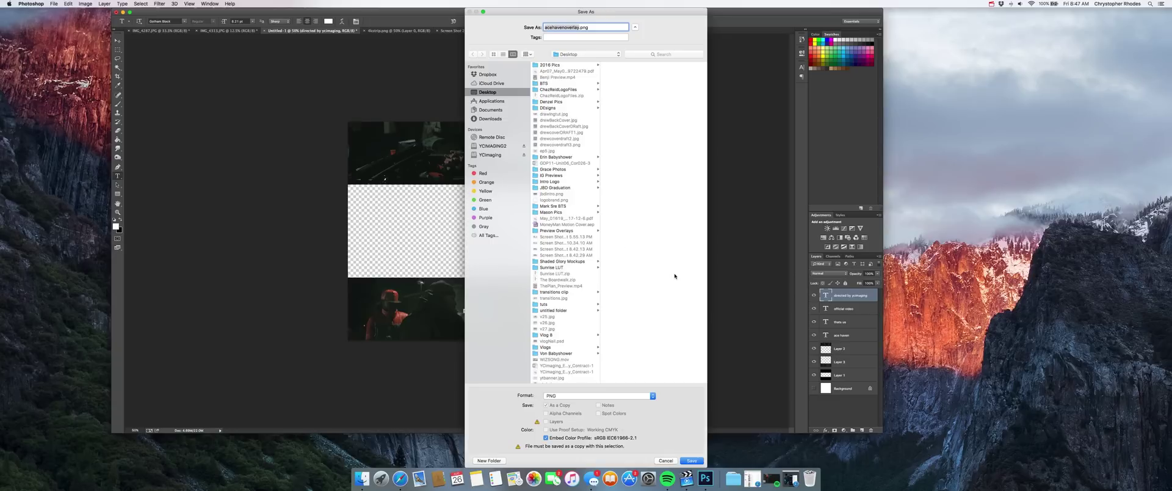
click(692, 460)
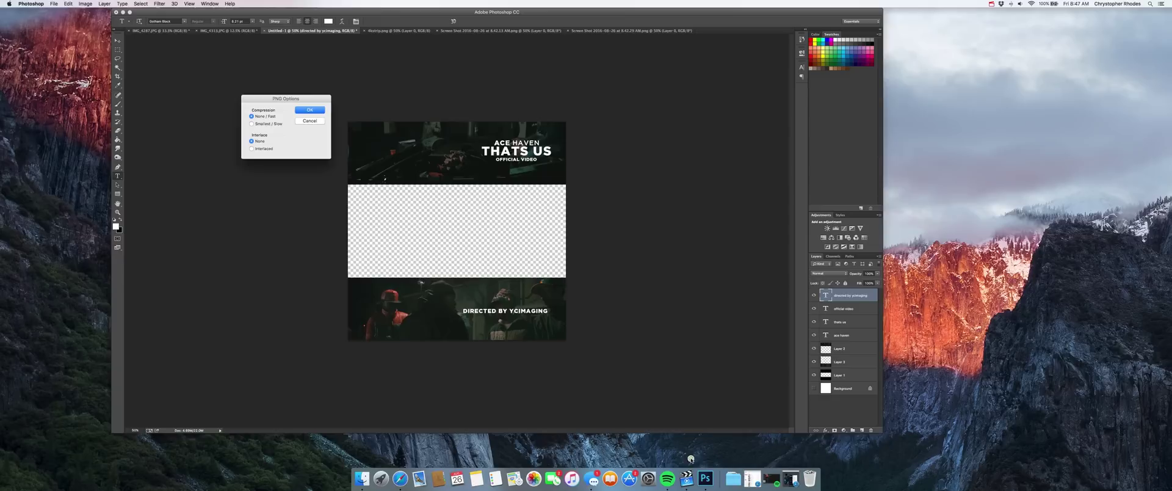
click(310, 112)
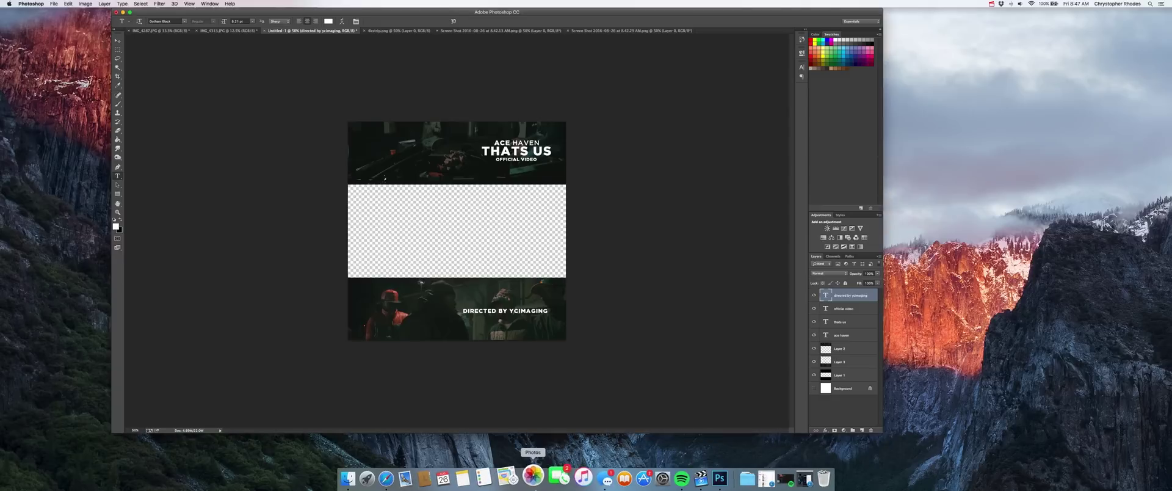
Step: Launch Adobe Premiere Pro CC and close the Finder window with the video files
click(367, 478)
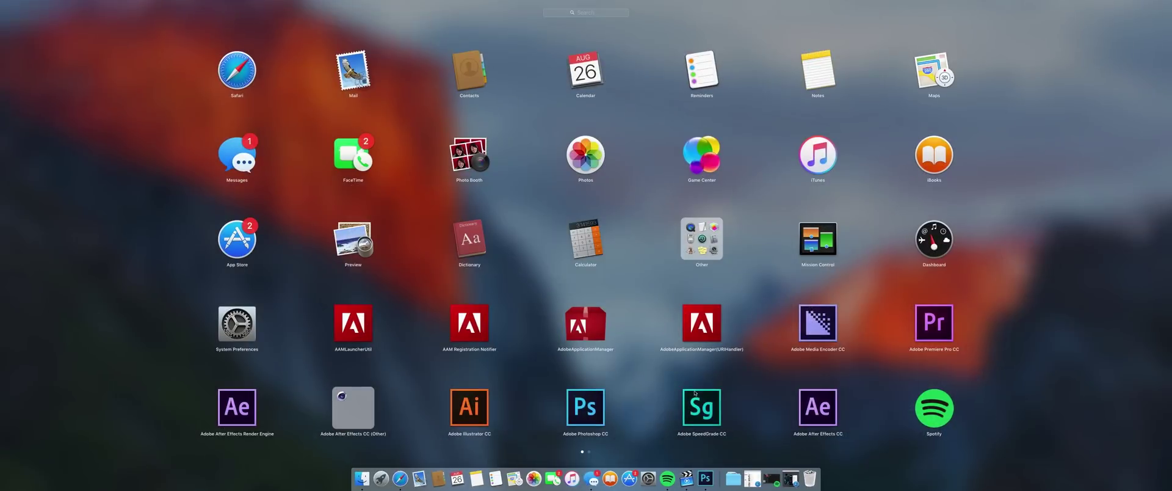
click(914, 337)
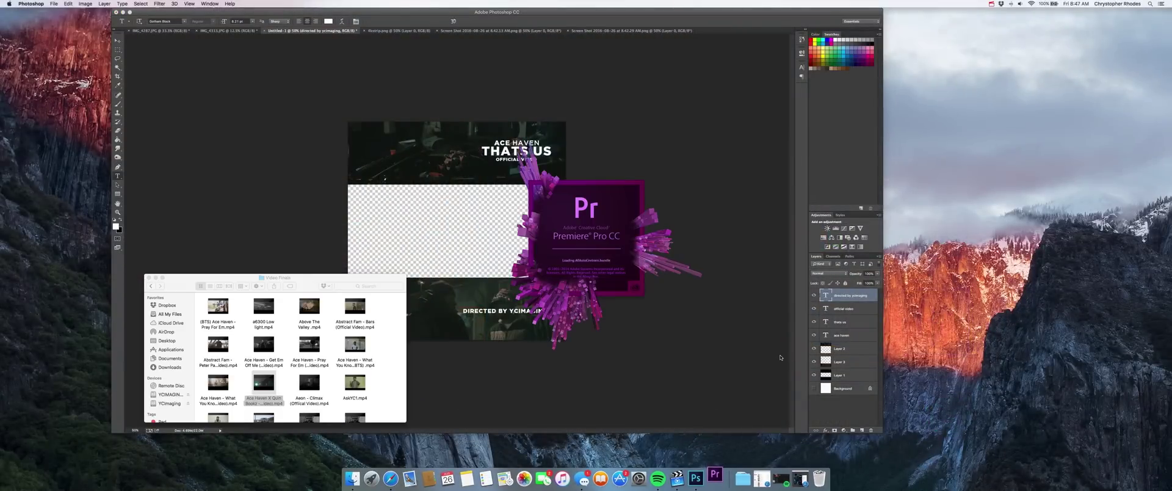
click(148, 277)
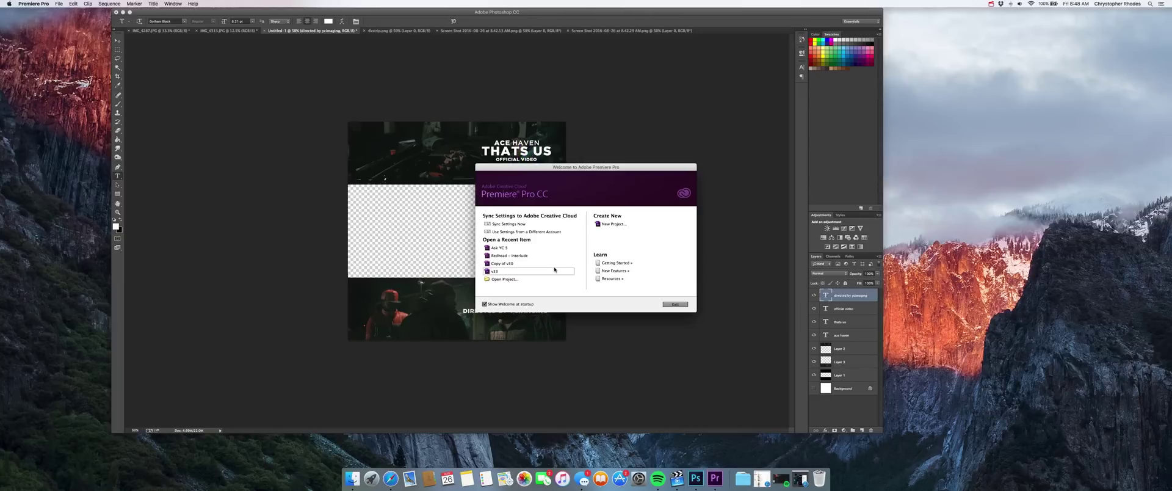
click(556, 271)
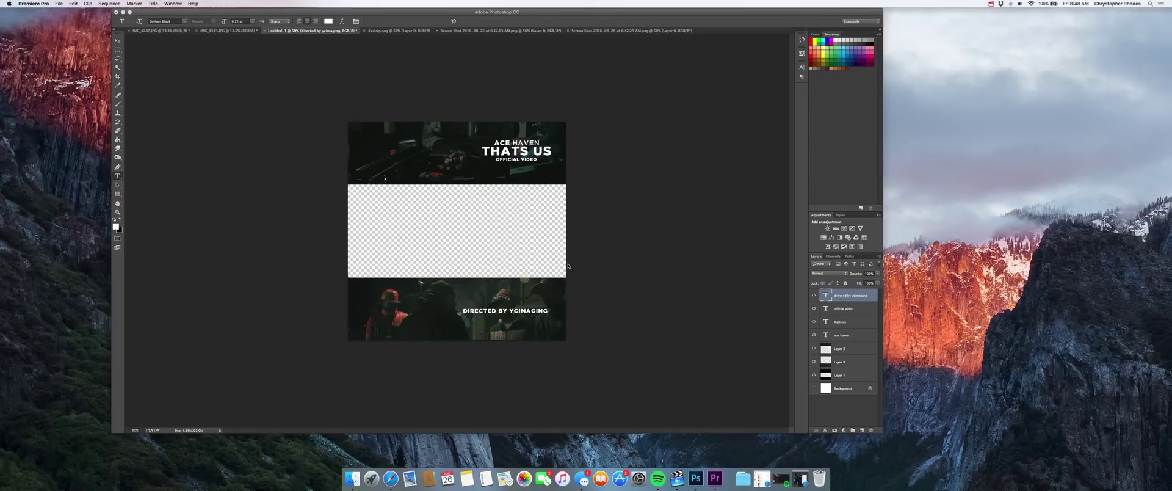
scroll(603, 145, down, 3)
scroll(634, 146, down, 1)
scroll(689, 147, down, 10)
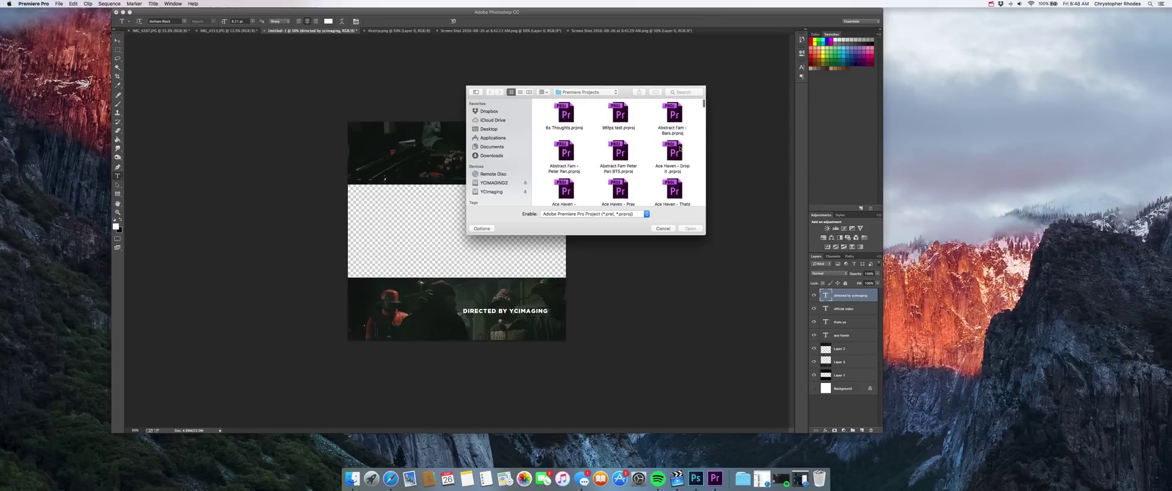
click(663, 228)
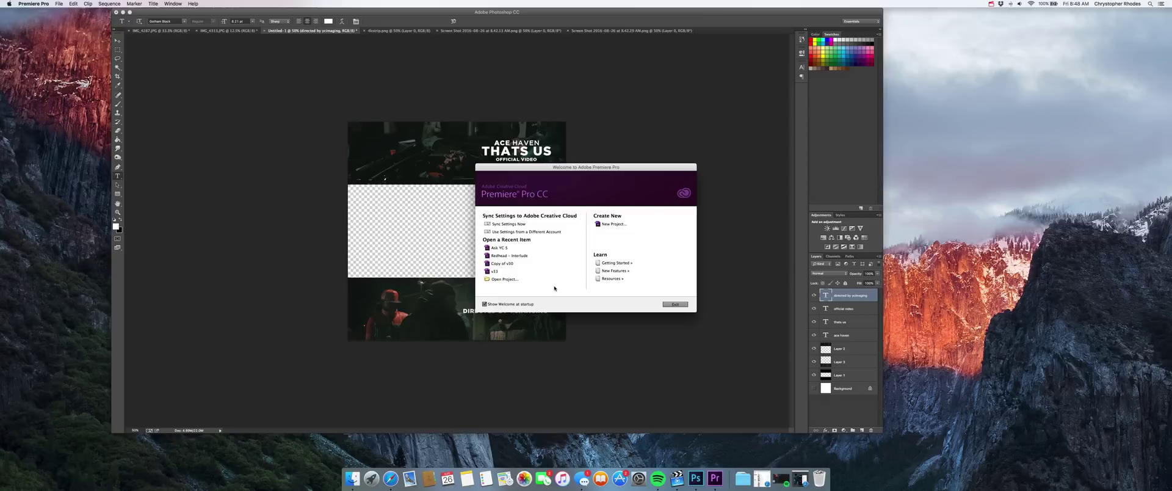
Step: Open the existing Drew - PsQs project from the Premiere Projects folder
click(516, 280)
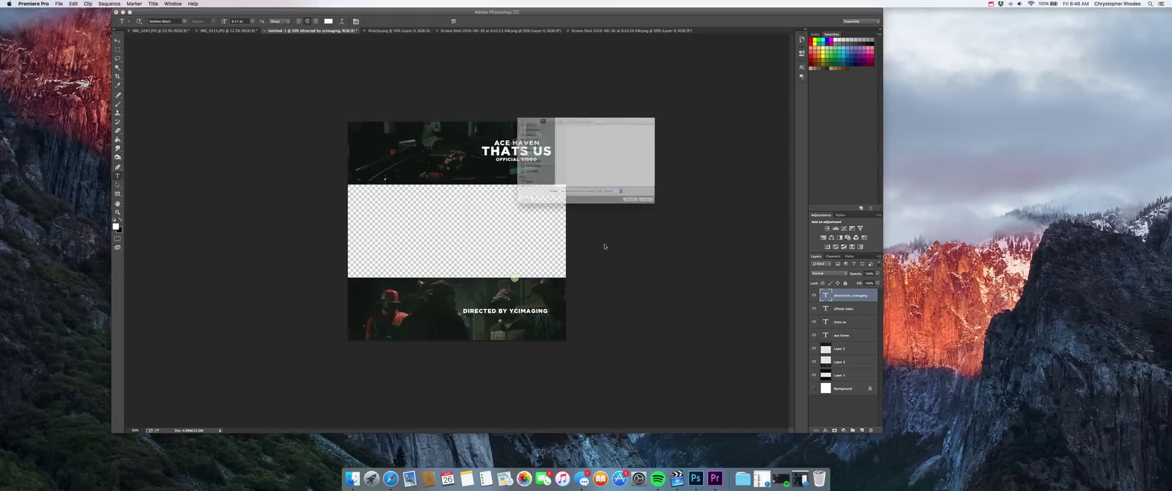
scroll(627, 169, down, 4)
scroll(627, 169, up, 4)
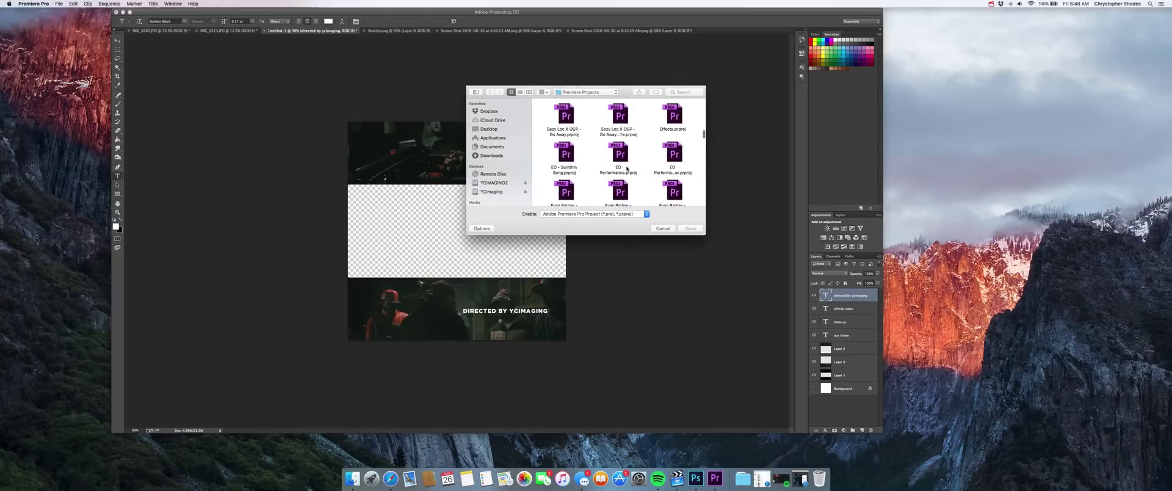
scroll(627, 168, down, 2)
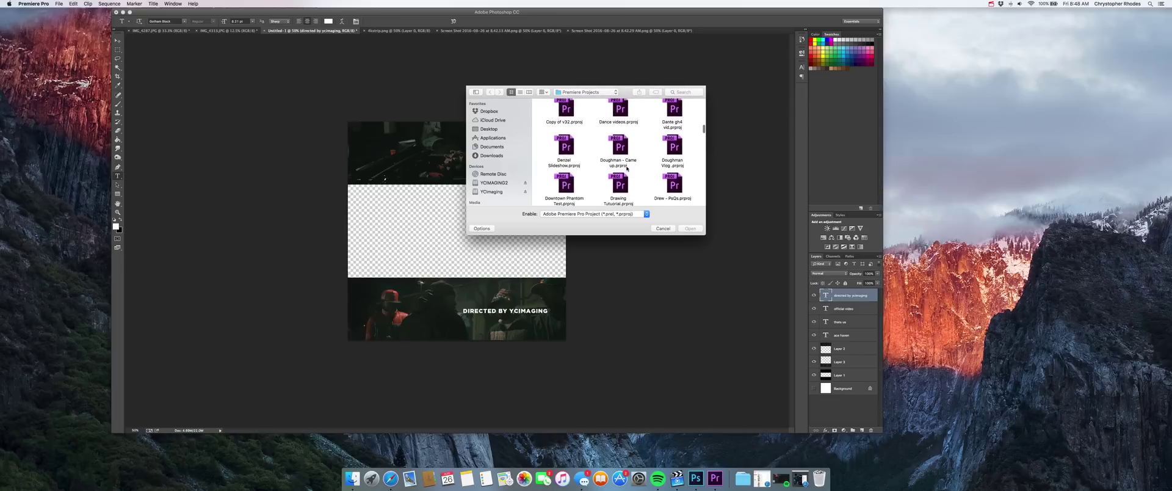
click(673, 147)
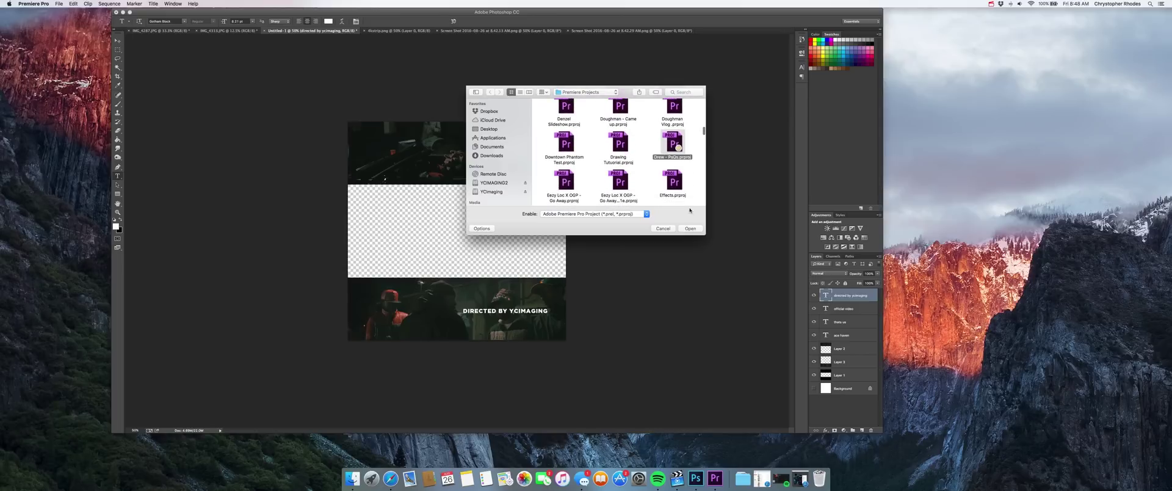
click(694, 228)
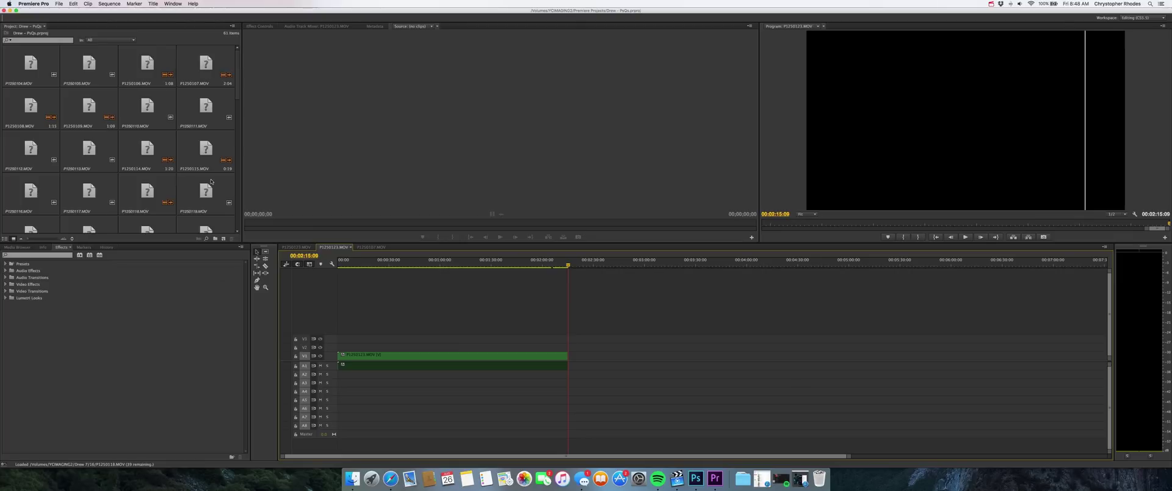
Step: Browse to the end of the project's media and bring up the full multi-track P1250123.MOV edit sequence
scroll(211, 181, down, 10)
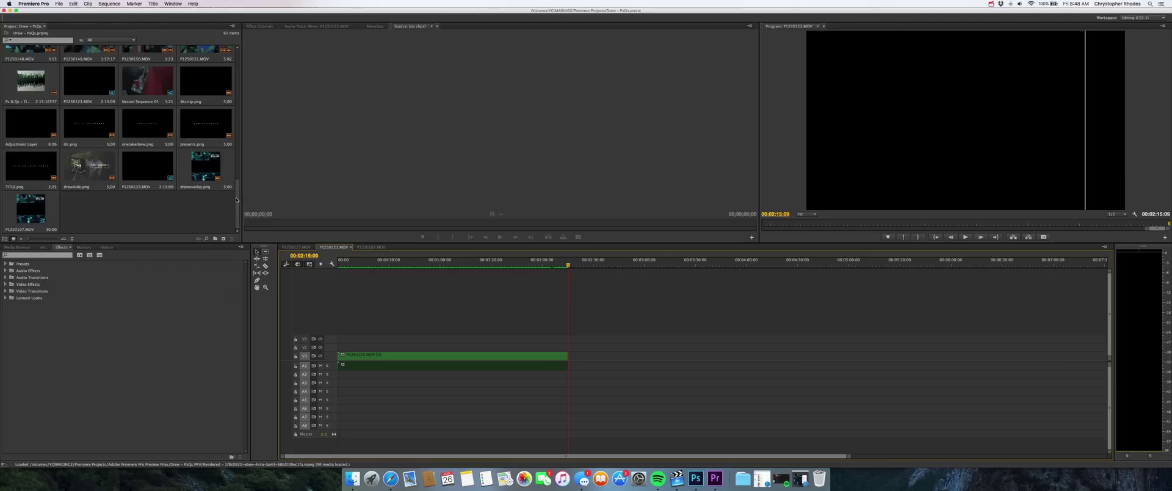
click(184, 217)
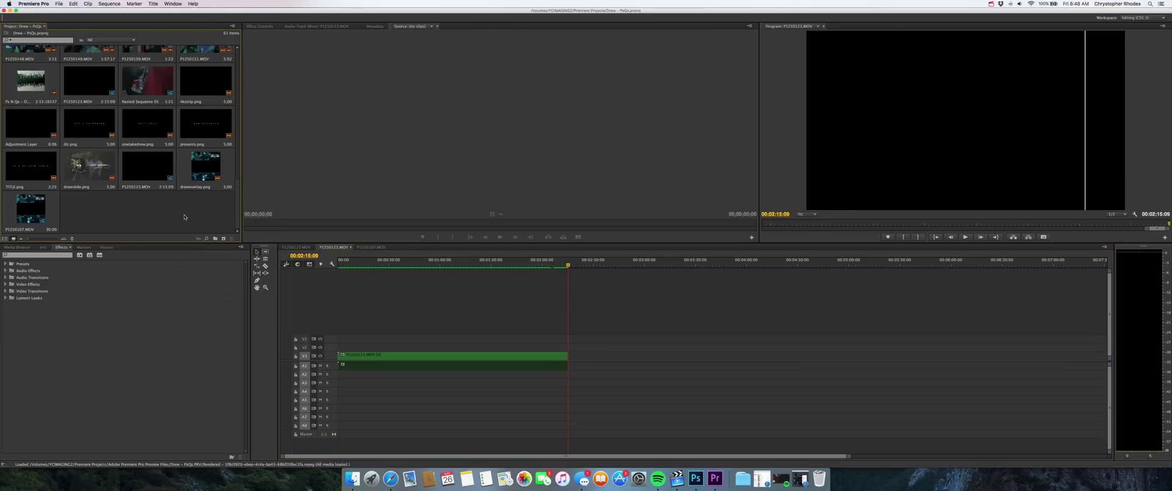
double_click(177, 179)
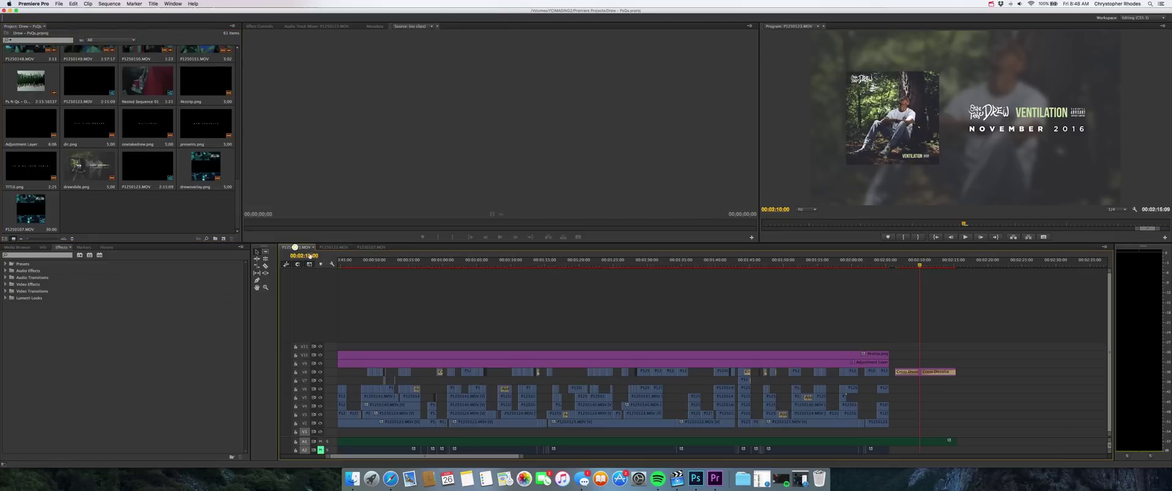
scroll(386, 310, up, 5)
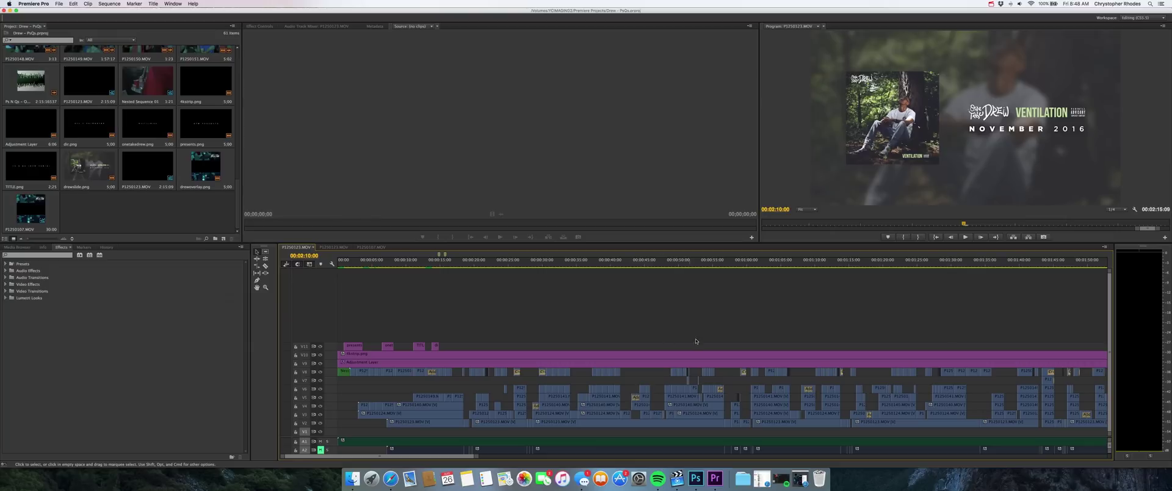
Step: Import acehavenoverlay.png from the Desktop into the project
click(147, 211)
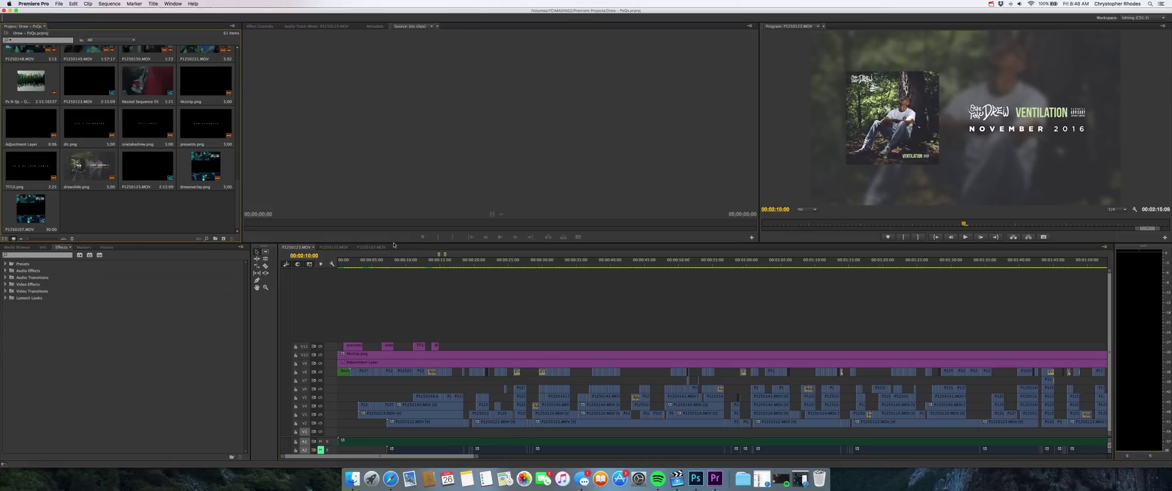
key(super+i)
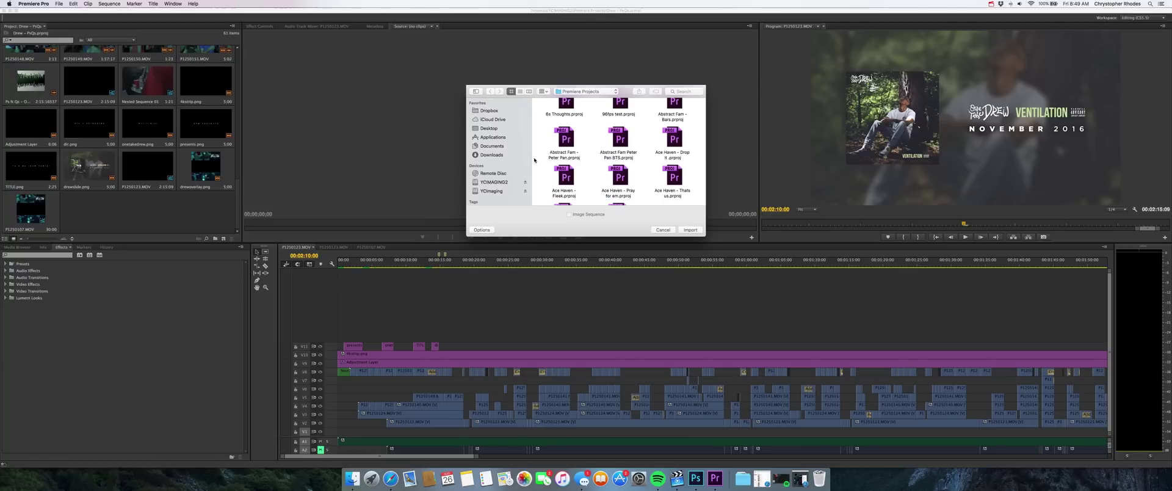
click(499, 129)
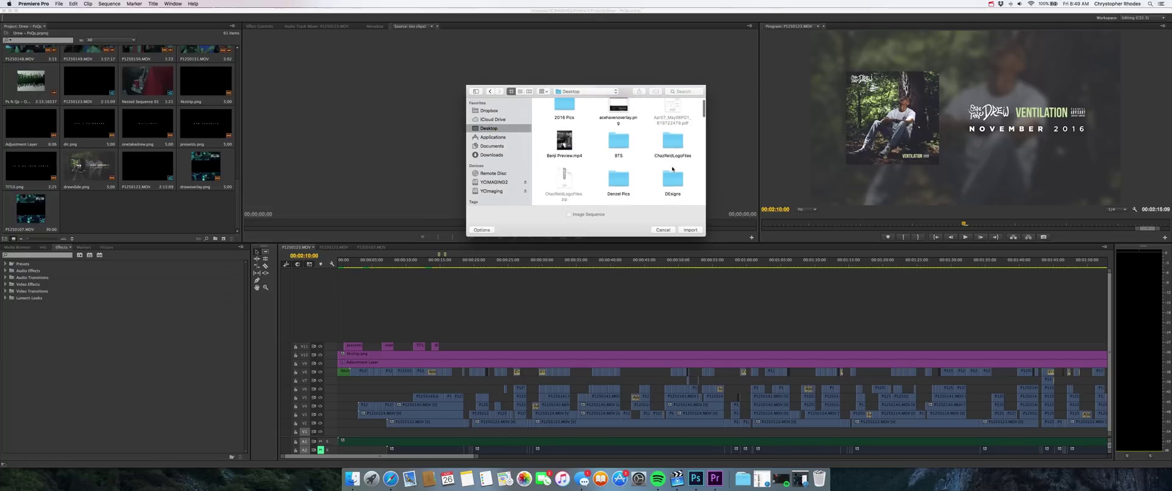
double_click(617, 113)
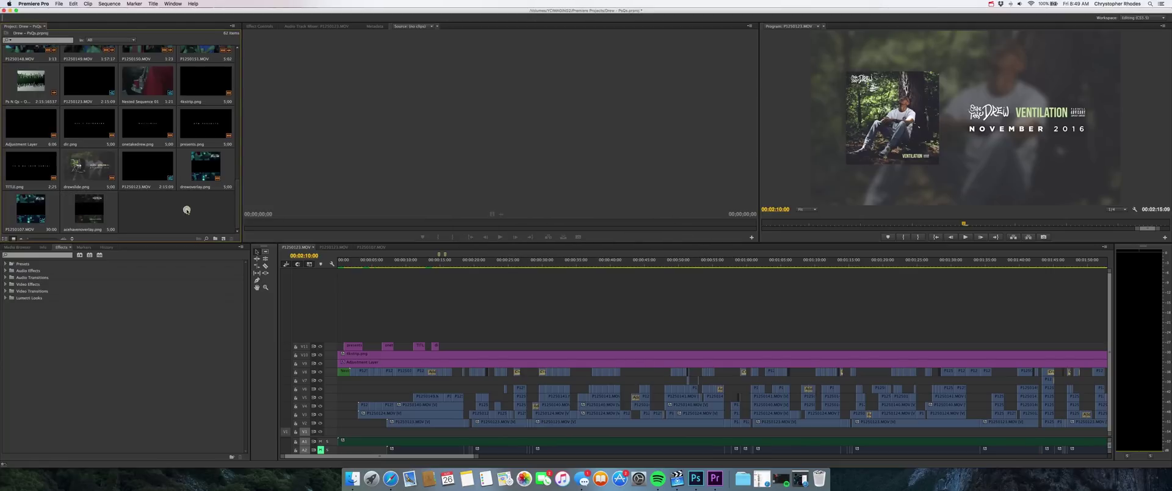
Step: Create a new sequence from the full P1250123.MOV edit sequence as a nested clip and play its opening seconds
scroll(114, 208, up, 10)
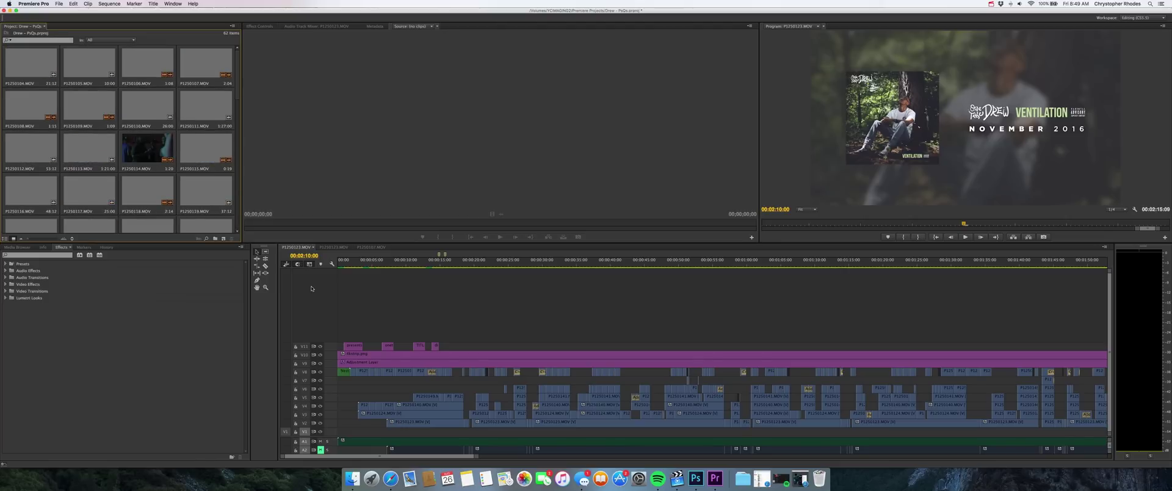
scroll(174, 191, down, 10)
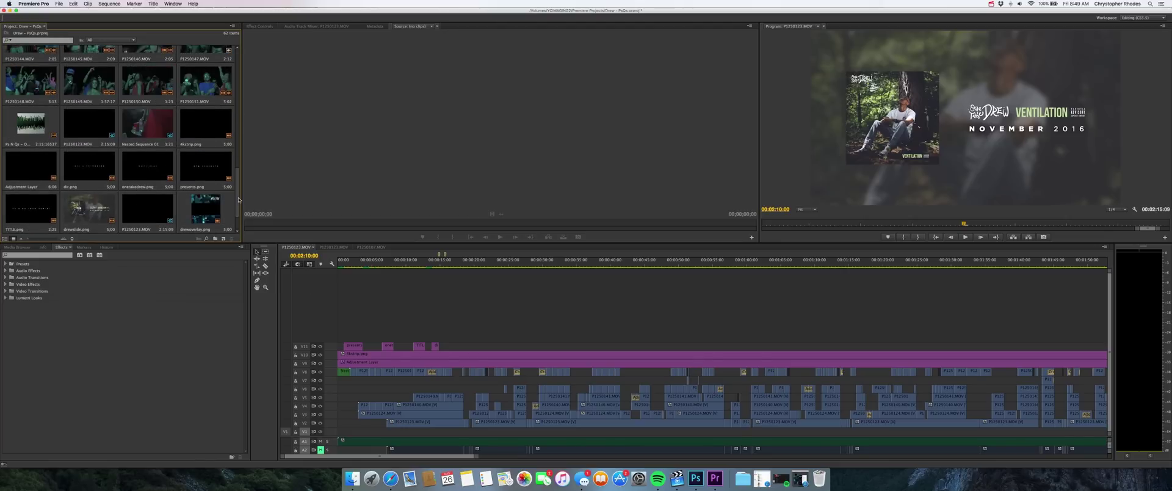
drag(238, 199, 237, 208)
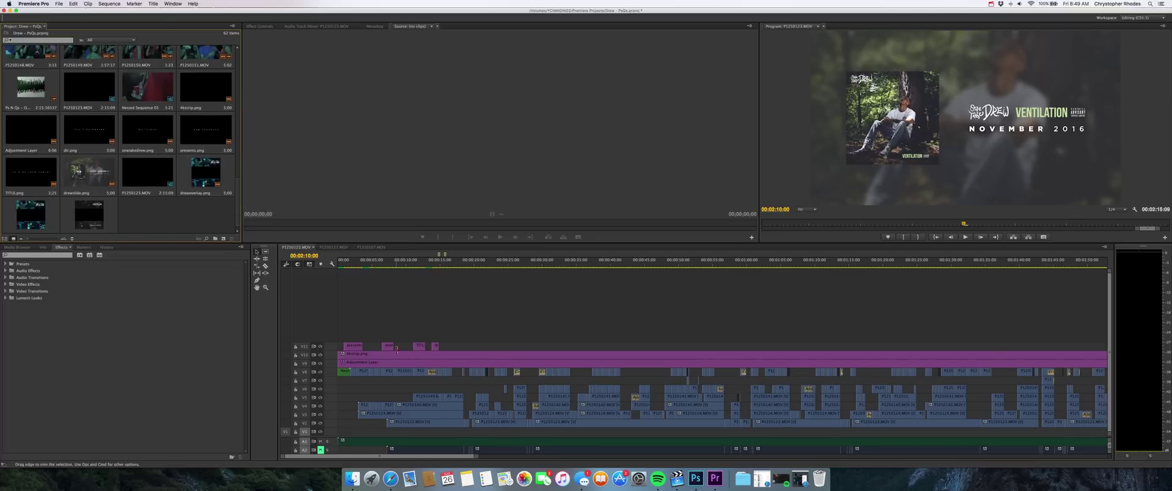
click(91, 94)
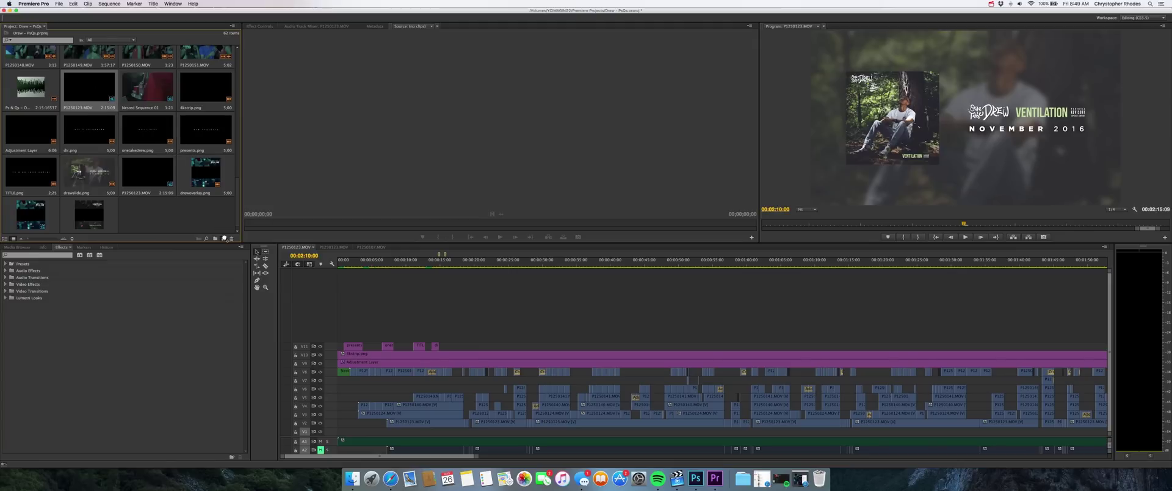
drag(226, 239, 224, 239)
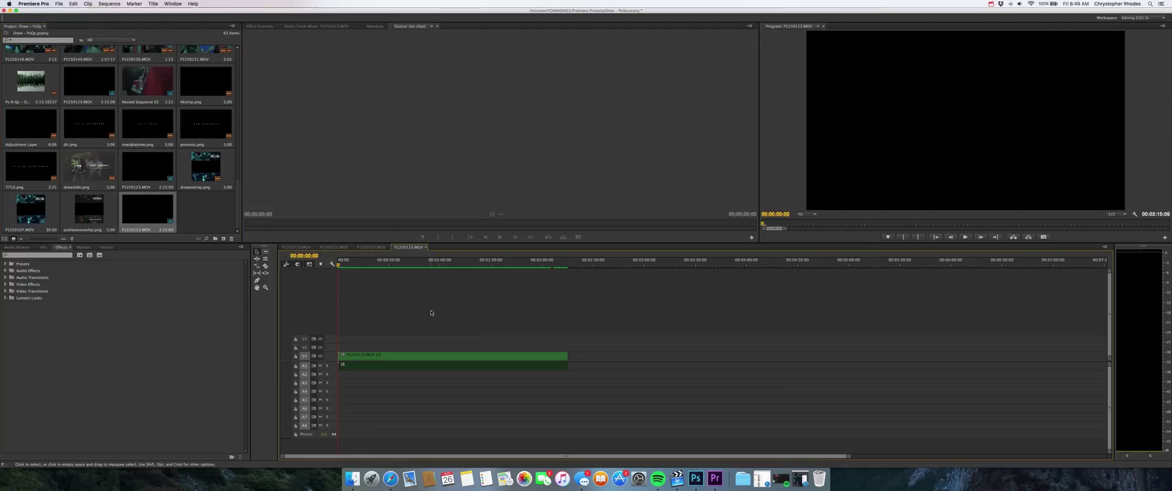
key(space)
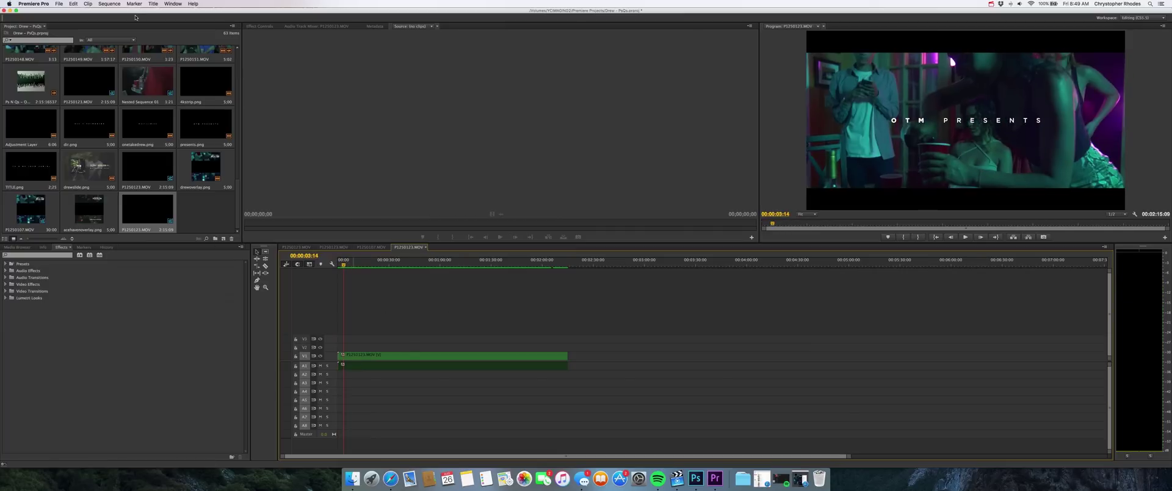
Step: Set the new sequence's frame size to 1280 × 1280, accept deleting its previews, and scale the nested clip to the frame size
click(109, 4)
click(112, 12)
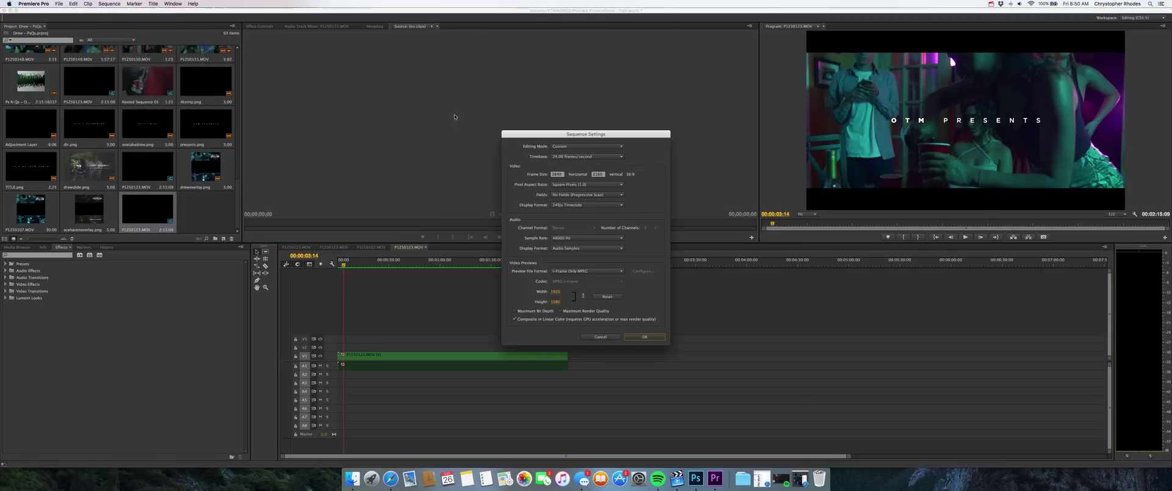
click(562, 175)
click(597, 176)
text(1280)
click(635, 338)
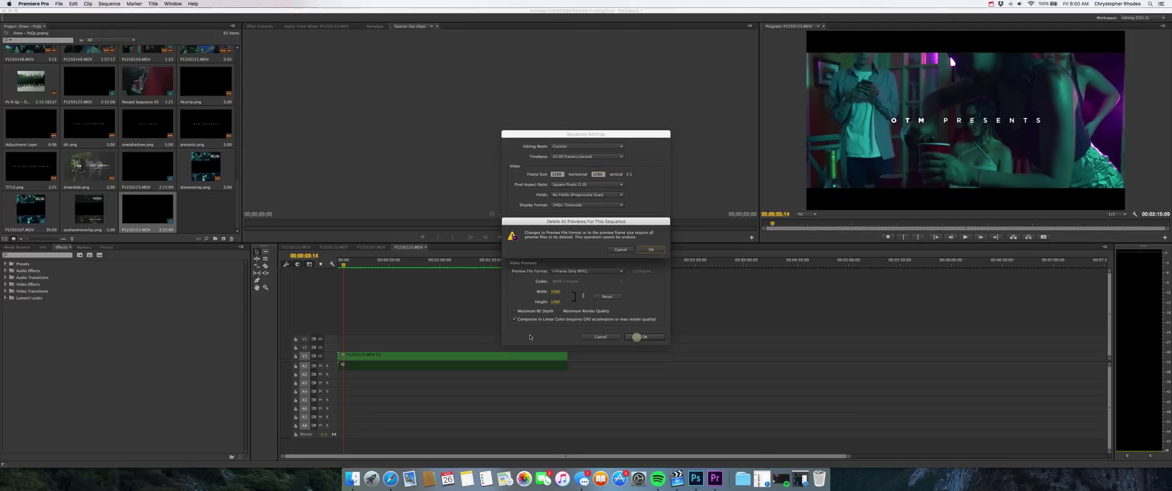
click(651, 251)
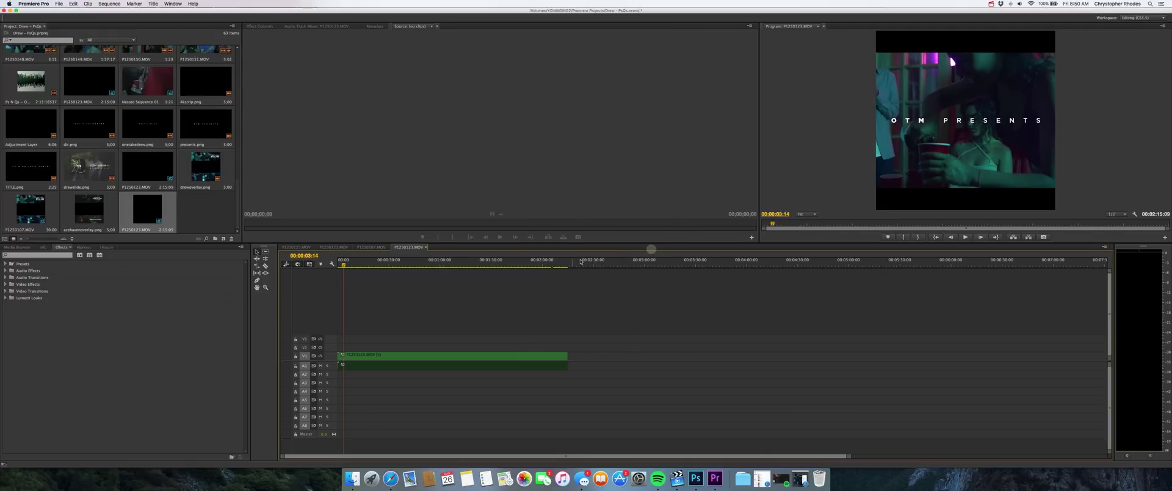
click(538, 352)
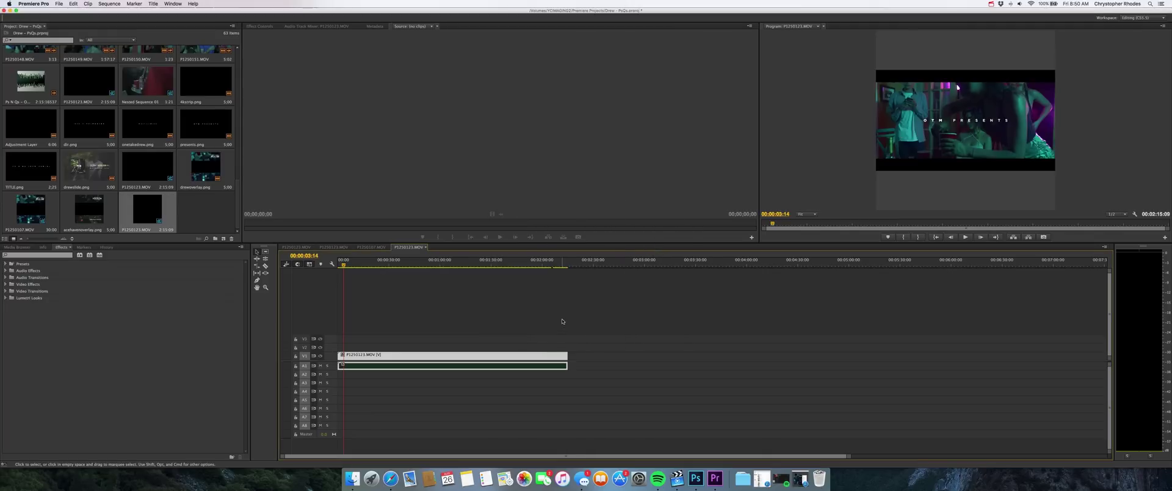
click(533, 322)
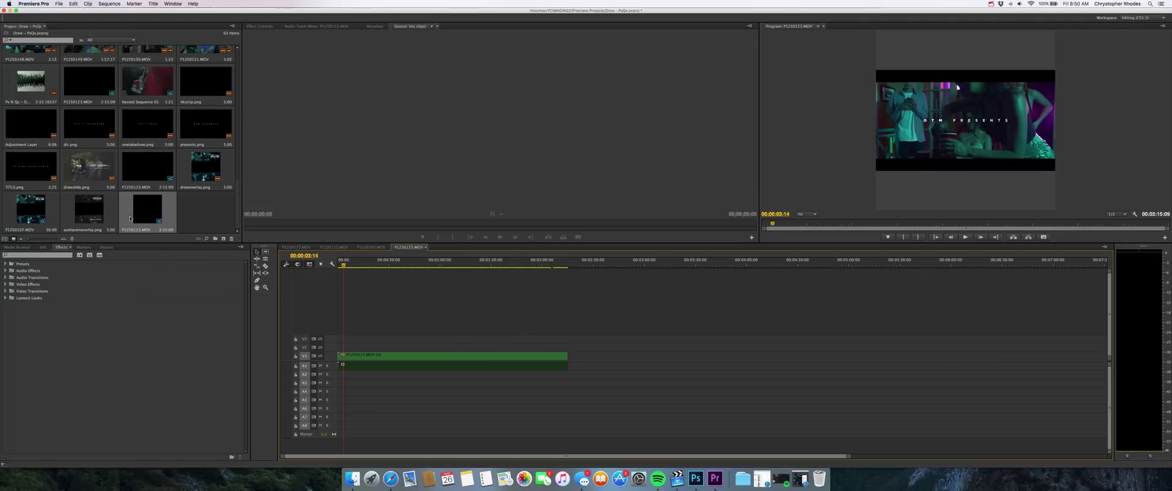
Step: Place acehavenoverlay.png on track V3 at the sequence start and extend it to about 30 seconds
drag(96, 208, 340, 338)
drag(344, 266, 389, 263)
drag(346, 339, 390, 338)
Step: Trim the nested clip's opening up to 00:00:42:14 and align its remaining part with the sequence start
drag(379, 264, 410, 267)
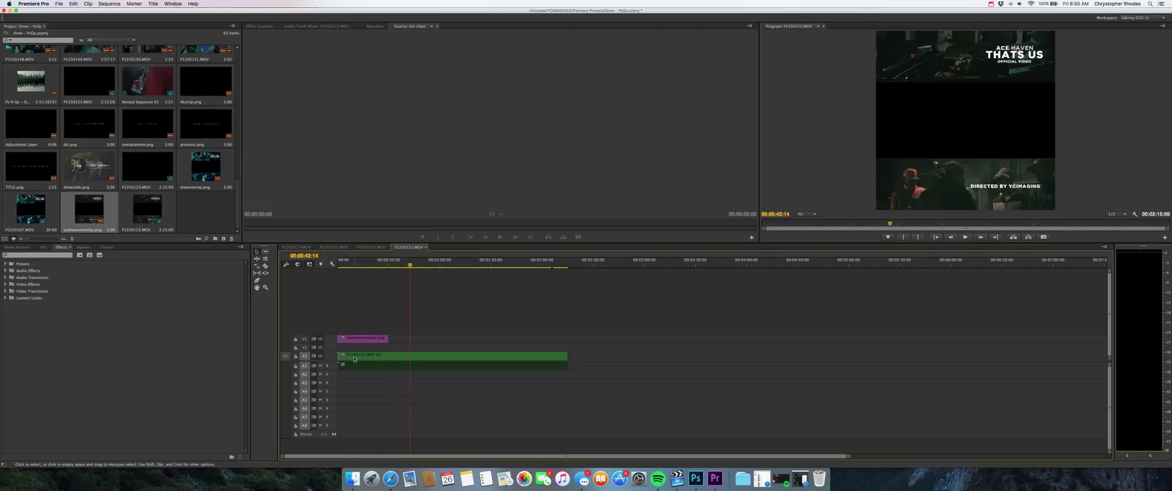
drag(342, 358, 428, 357)
Step: Cut the nested clip at 00:00:30:00, level with the overlay's end, and delete the part after the cut
click(389, 264)
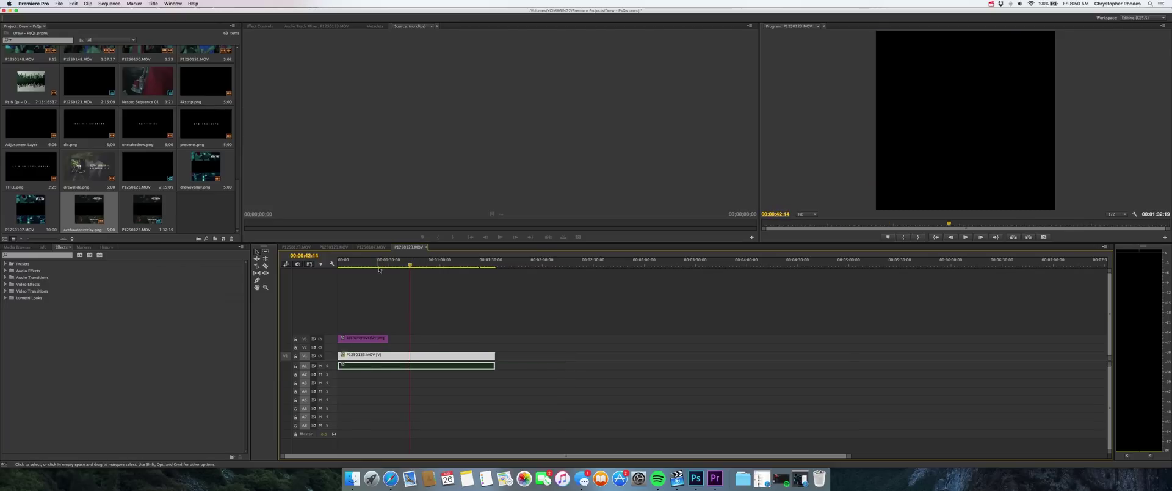
key(=)
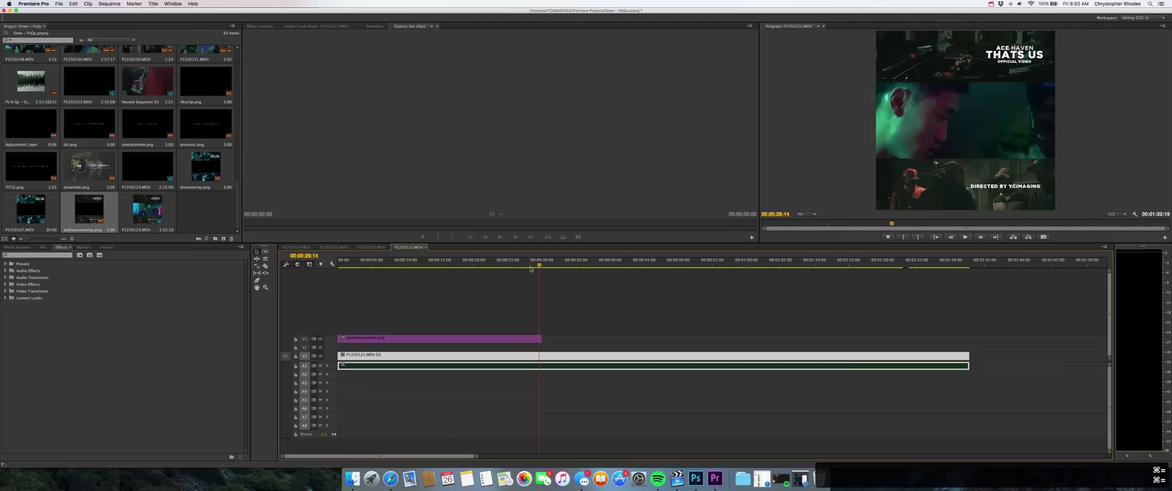
click(541, 265)
key(c)
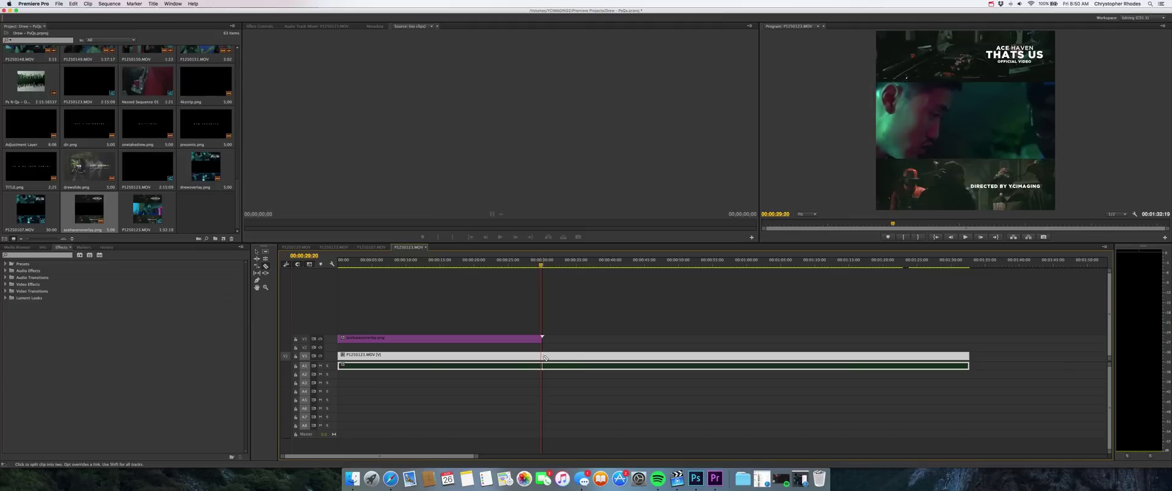
click(541, 358)
key(super+z)
click(540, 358)
key(v)
click(555, 359)
key(Delete)
Step: Apply Scale to Frame Size to the shortened nested clip and scrub through the sequence to check the framing
click(497, 260)
right_click(489, 358)
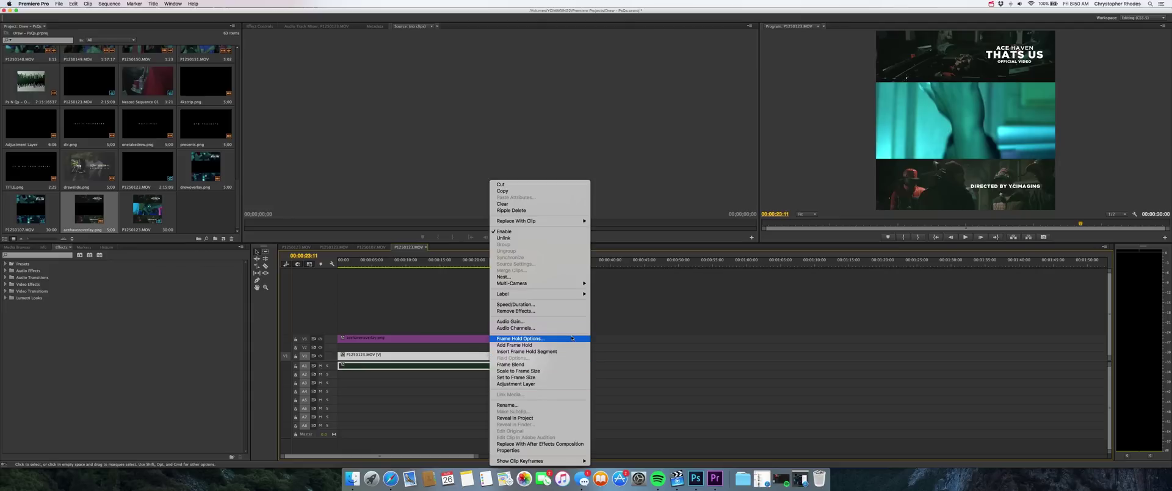
click(672, 339)
click(442, 348)
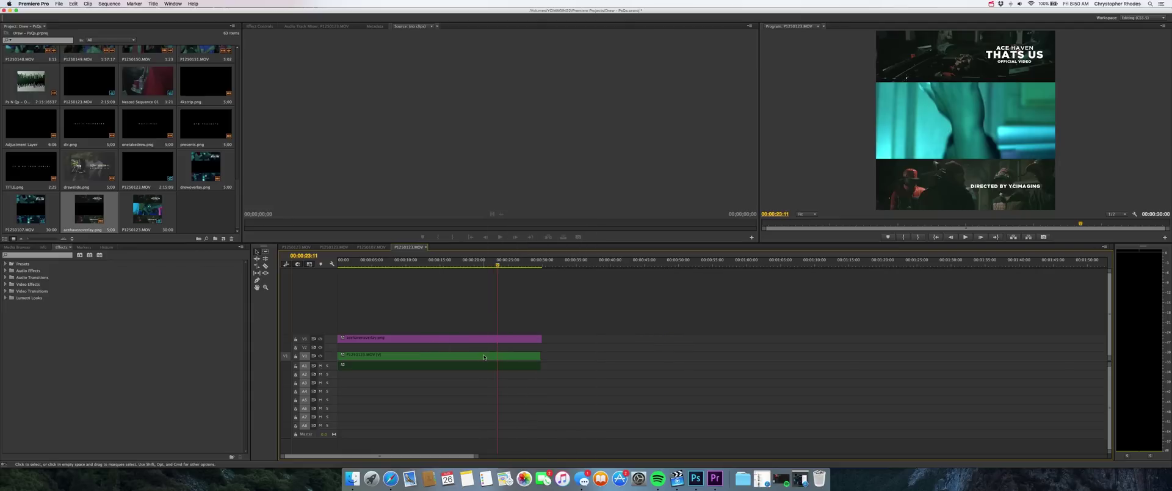
click(484, 355)
click(575, 358)
click(460, 356)
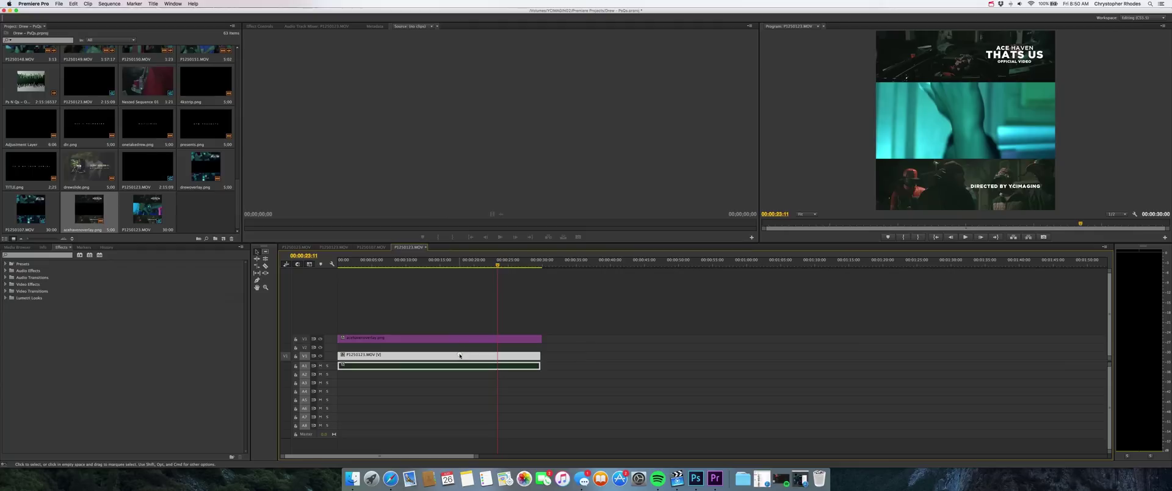
click(570, 354)
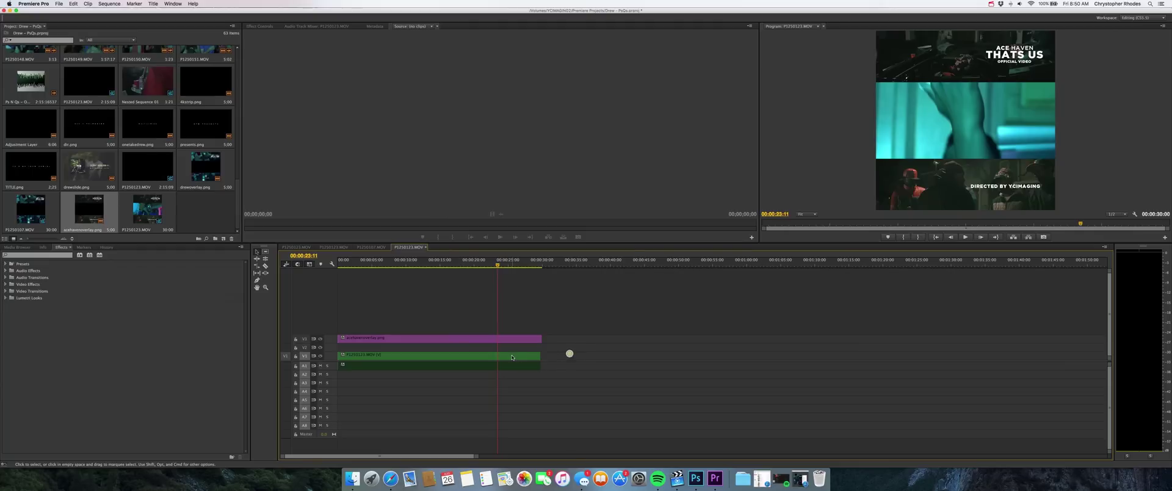
right_click(510, 357)
click(535, 371)
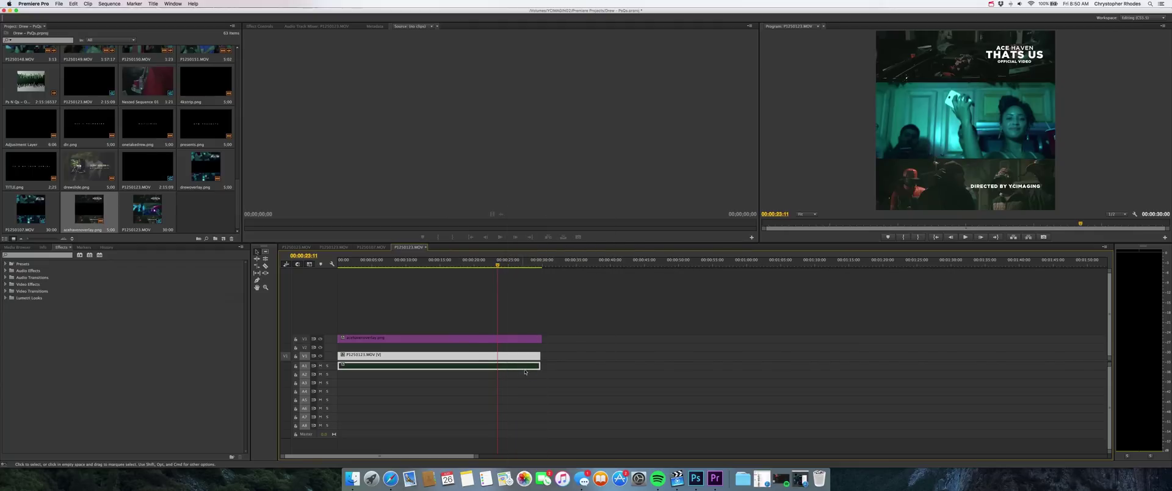
click(624, 323)
click(443, 261)
drag(400, 262, 495, 262)
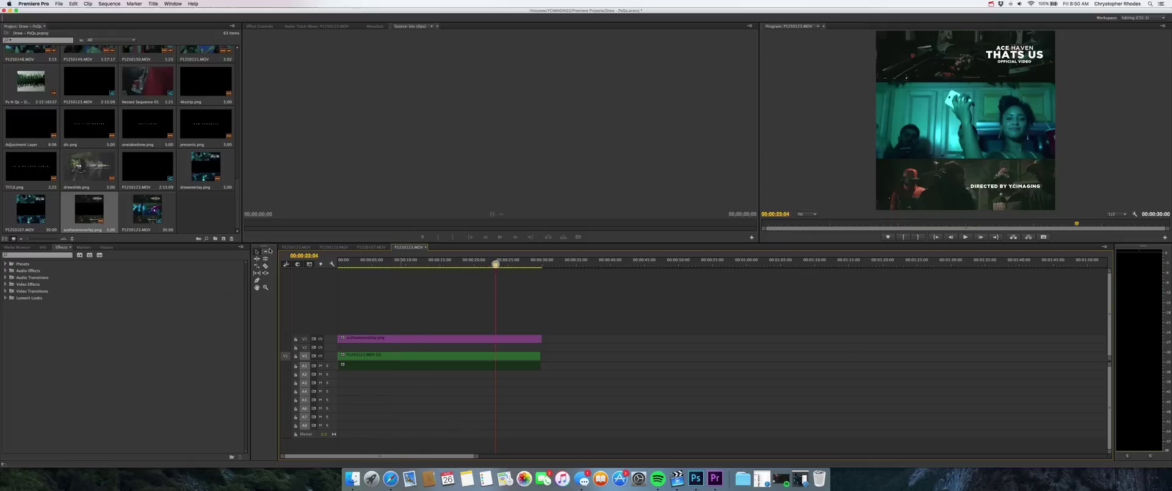
Step: Add a Cross Dissolve video transition to the start and the end of the nested clip
click(6, 284)
click(6, 284)
click(5, 291)
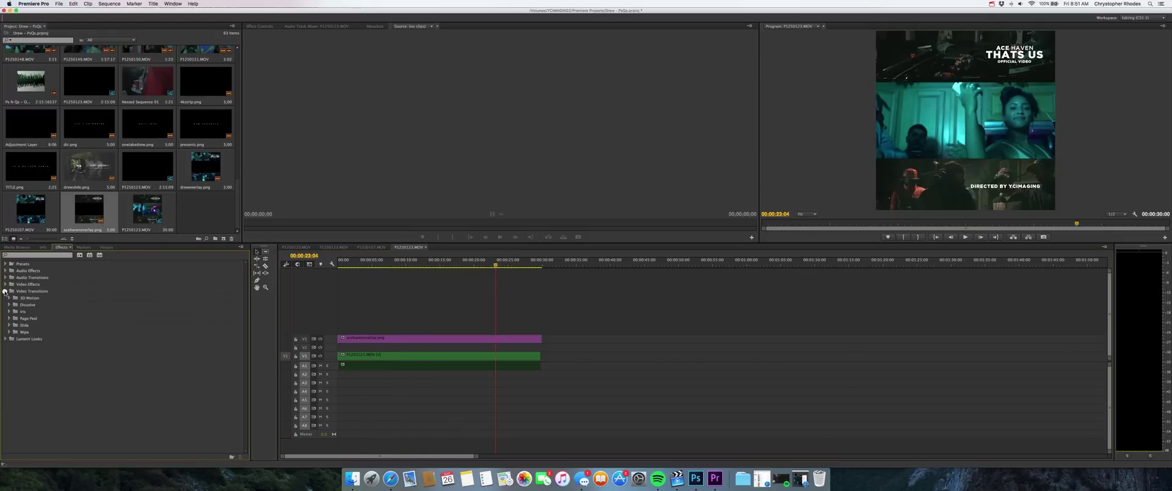
click(9, 305)
drag(37, 318, 343, 358)
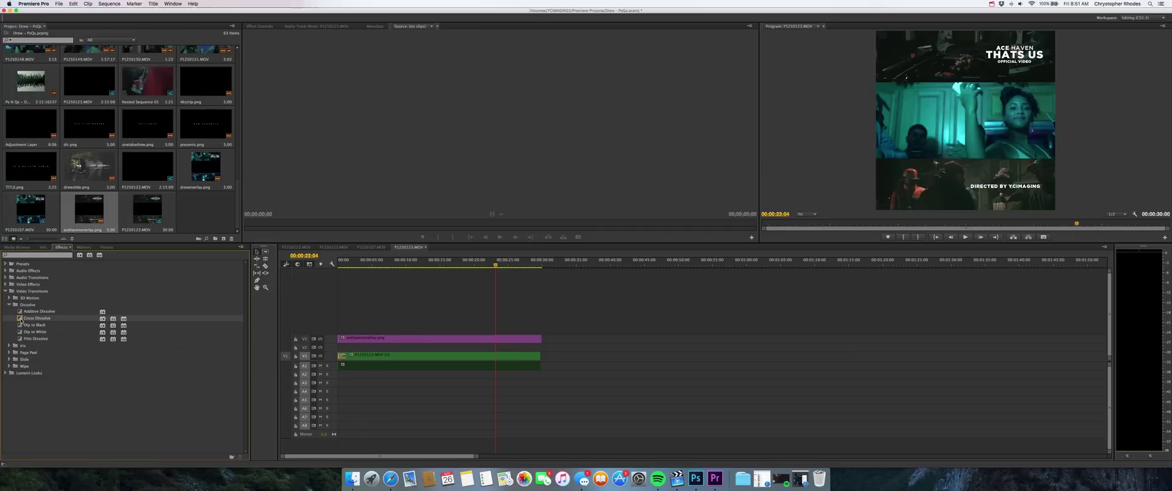
drag(206, 317, 536, 354)
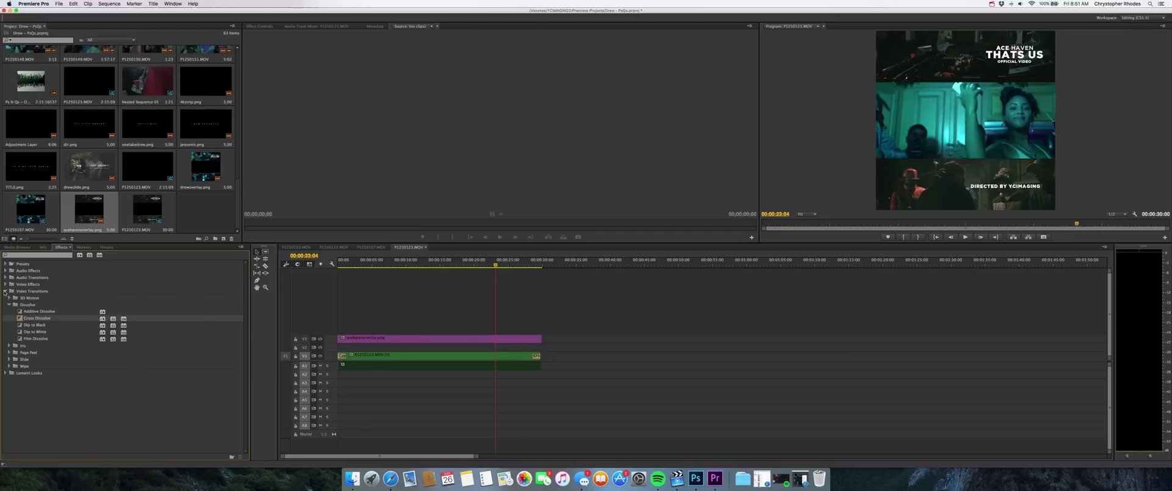
click(5, 292)
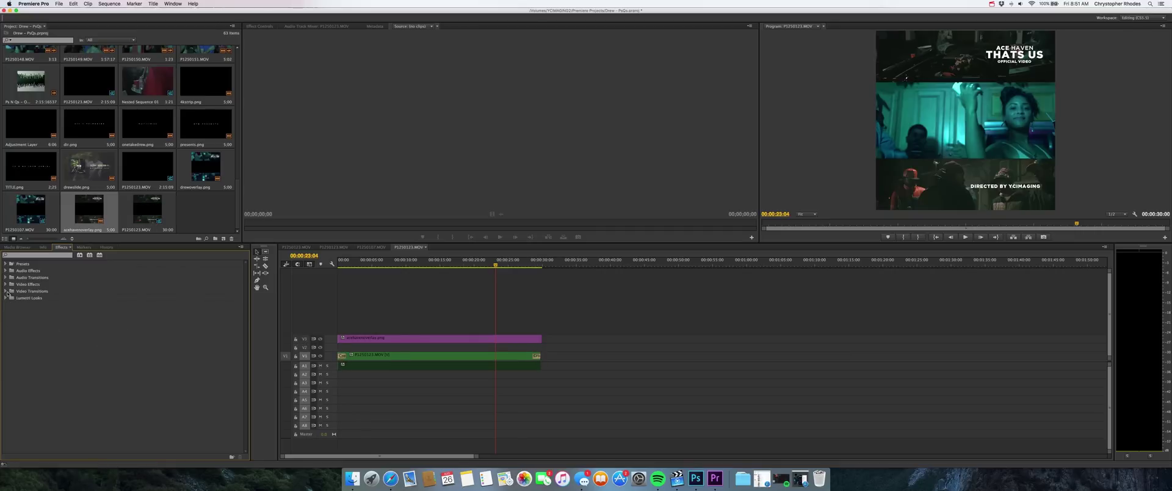
Step: Add a Constant Power audio crossfade to the start and the end of the nested clip's audio
click(5, 277)
click(9, 284)
drag(37, 298, 342, 365)
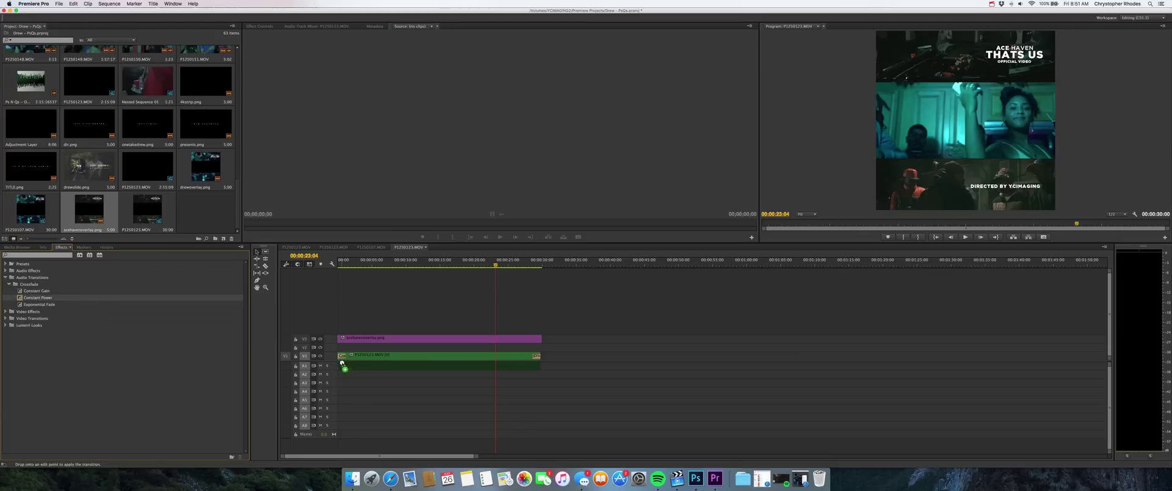
mouse_move(20, 301)
mouse_down()
mouse_move(520, 326)
mouse_move(537, 367)
mouse_move(525, 365)
mouse_up()
Step: Play the sequence from its start to check the overlay and fades, and render it from in to out
key(Home)
key(space)
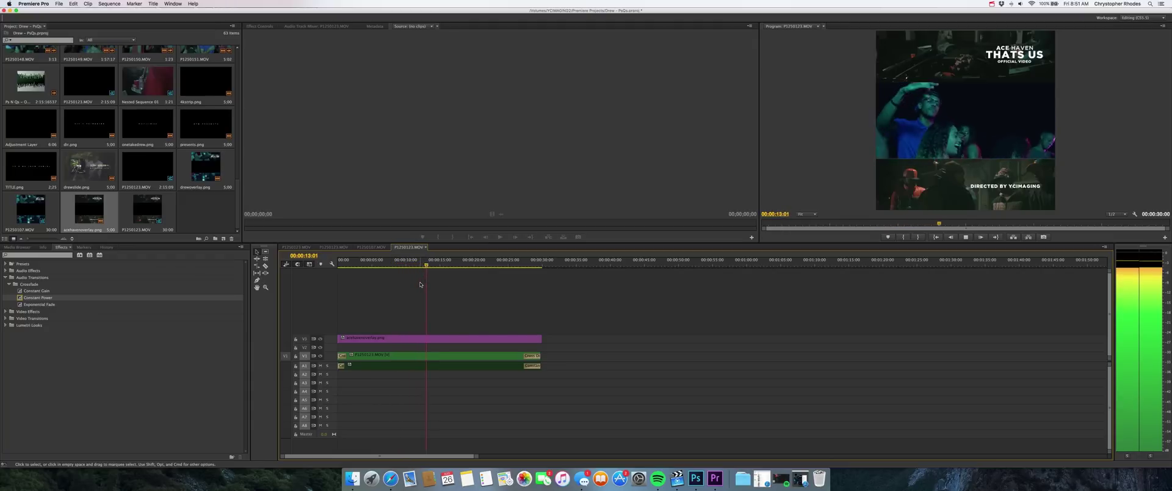
key(space)
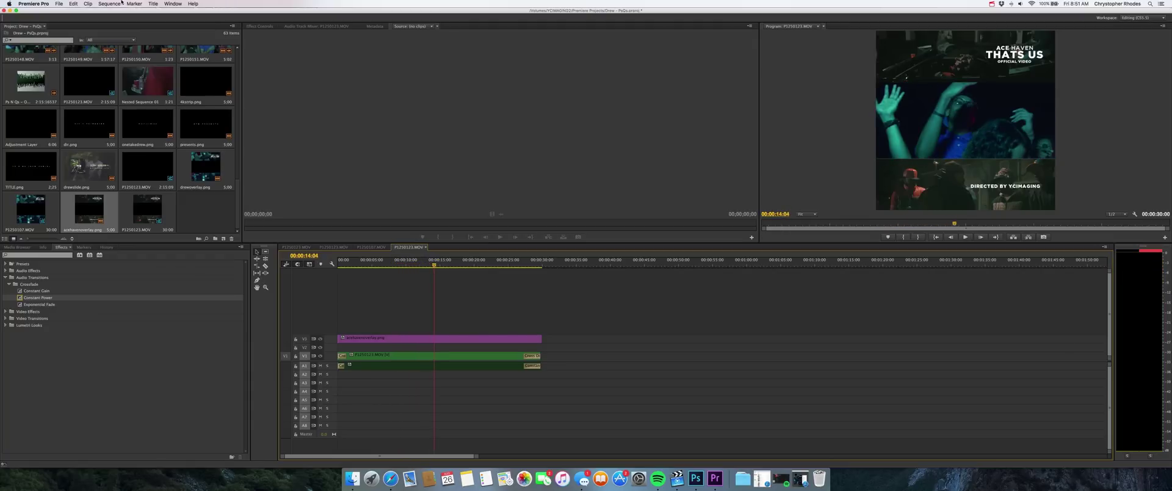
click(109, 3)
click(121, 29)
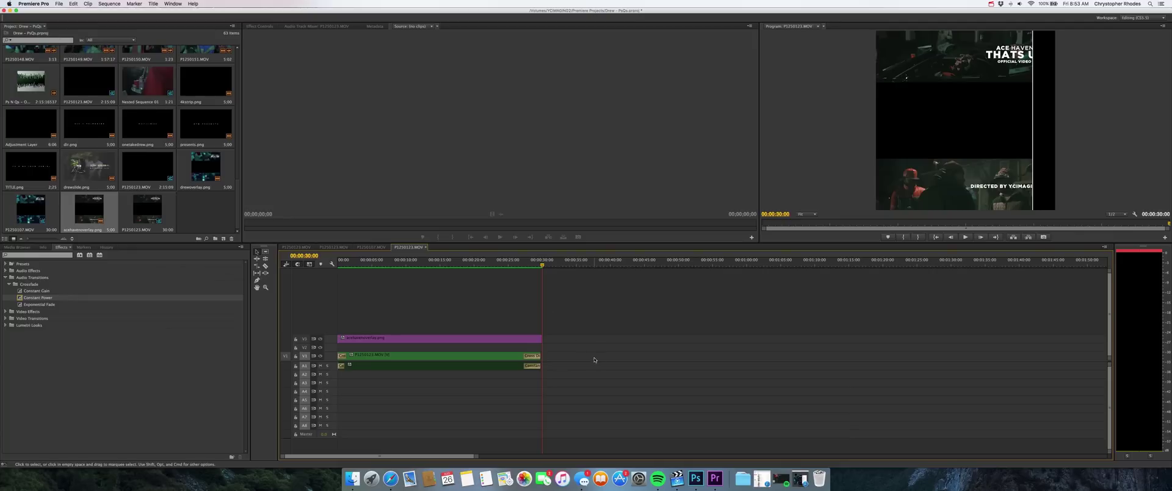
Step: Open the media export settings for the sequence and set the output file to tutorial overlay.mp4 on the Desktop
click(59, 4)
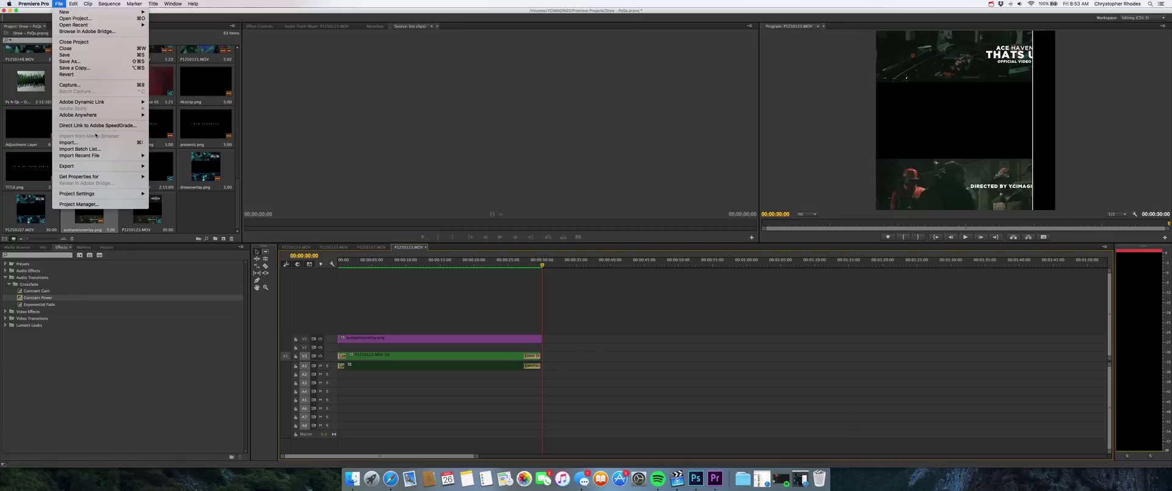
click(164, 166)
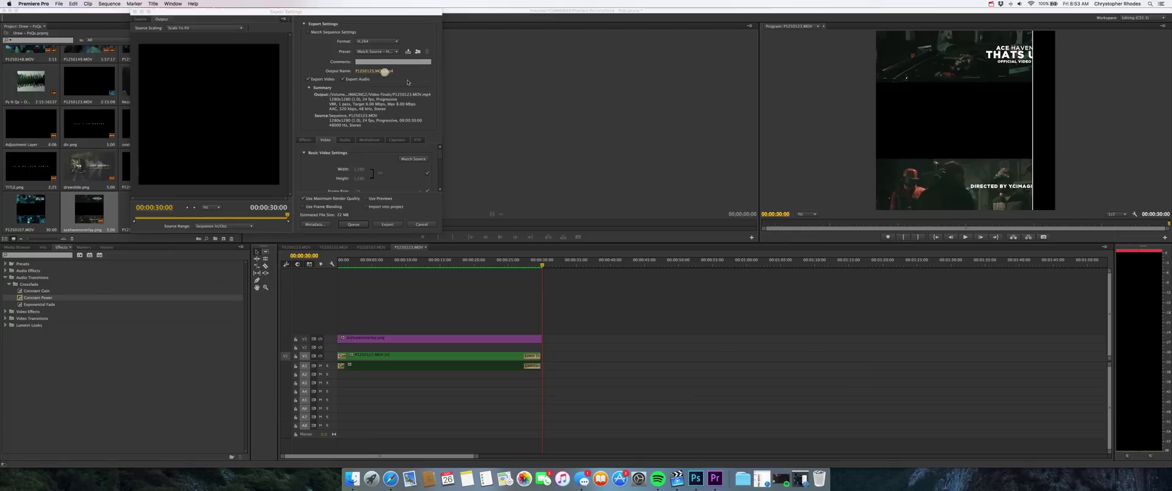
click(384, 71)
text(tut)
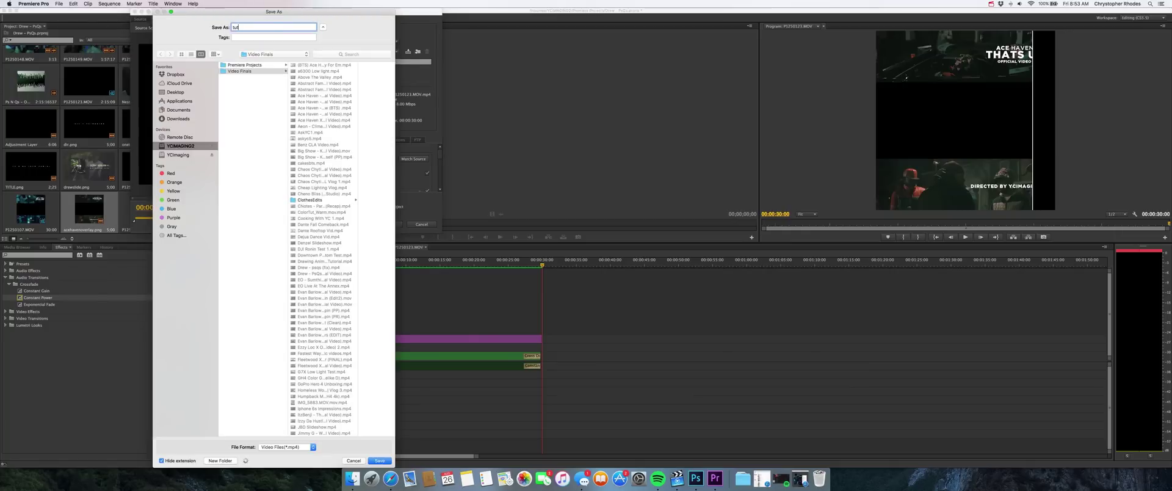
text(orial overlay)
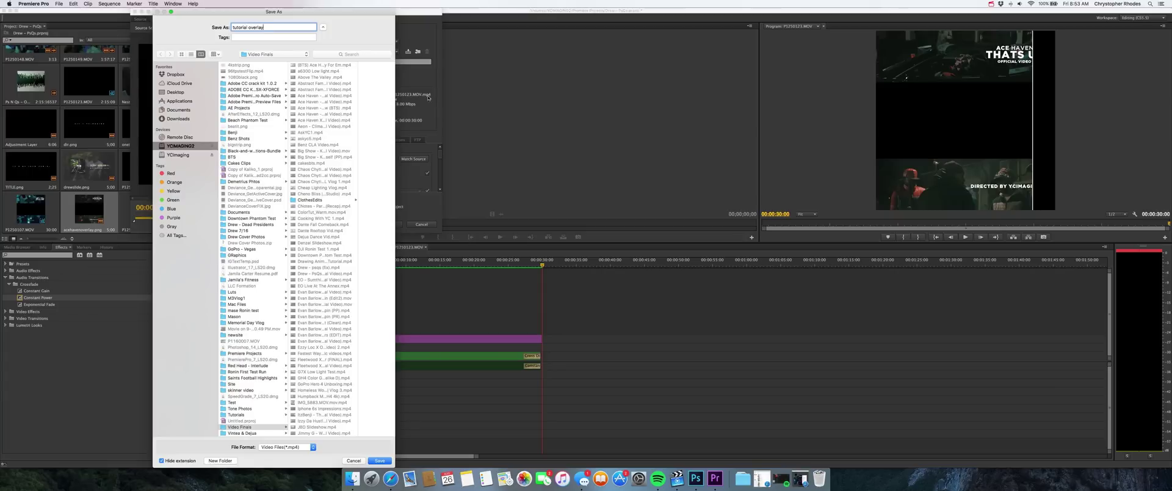
click(175, 92)
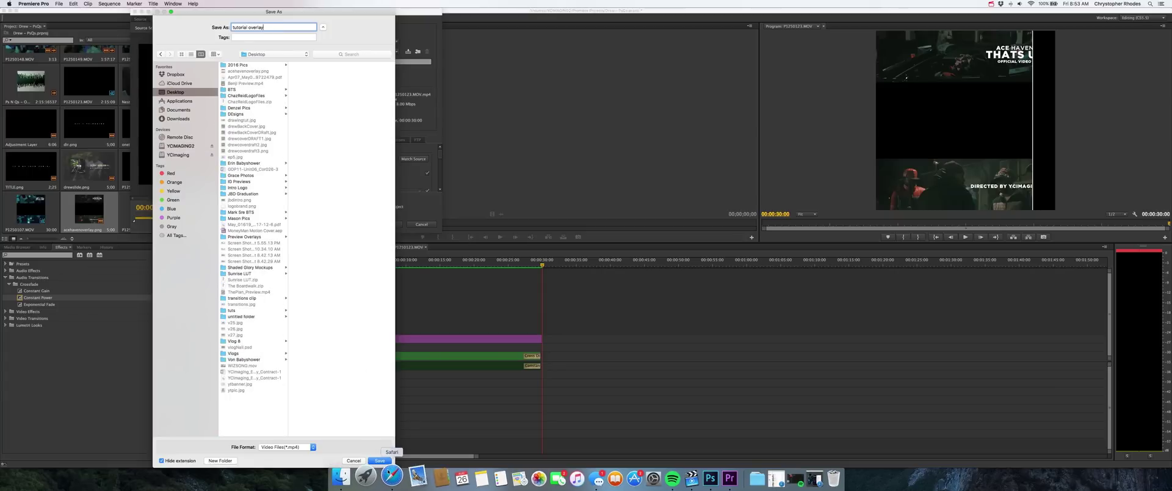
click(388, 462)
Step: Set the export's video profile to High and level to 5.1, and enable Render at Maximum Depth
scroll(439, 159, down, 2)
scroll(439, 159, down, 3)
click(427, 161)
click(418, 161)
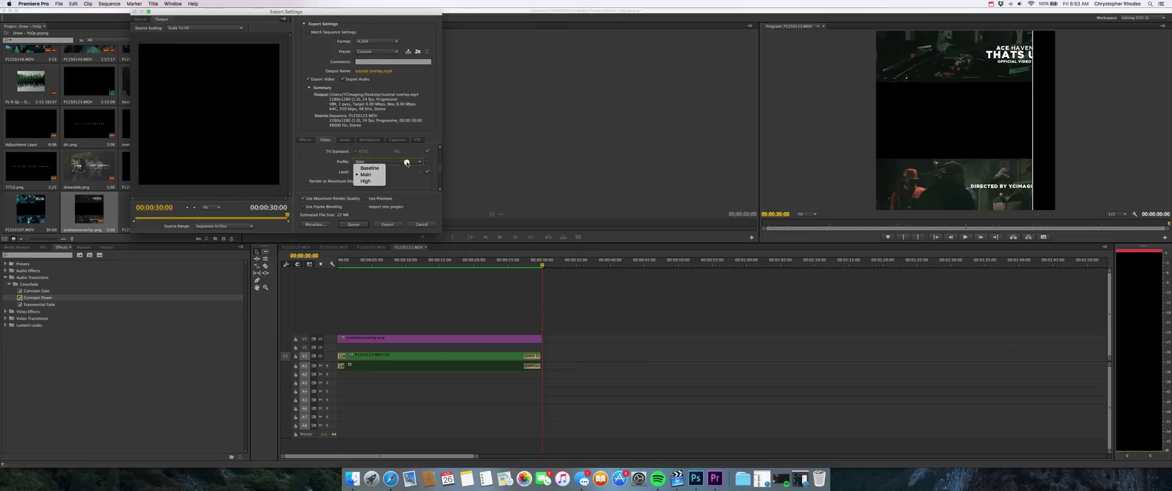
click(373, 181)
click(427, 173)
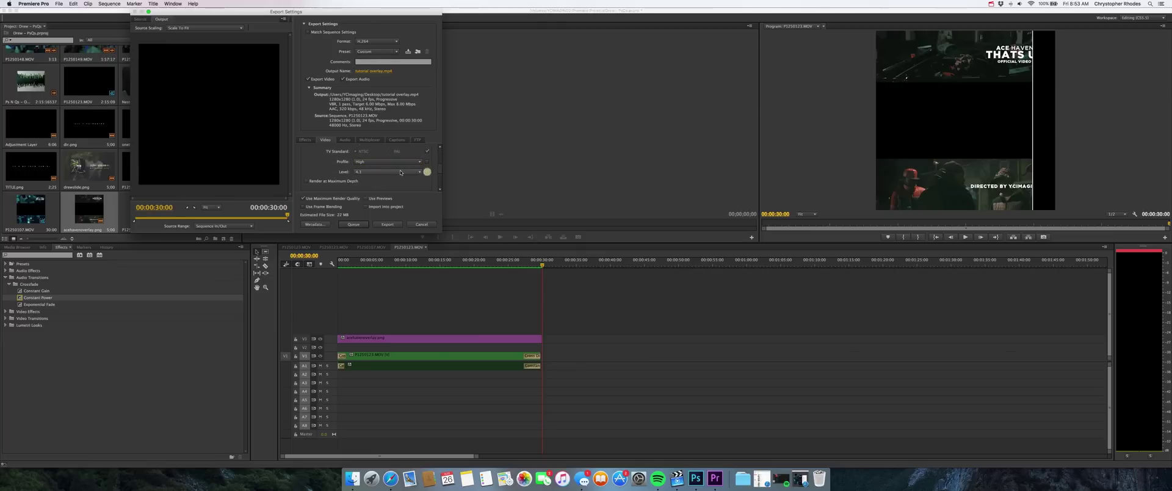
click(400, 172)
click(367, 267)
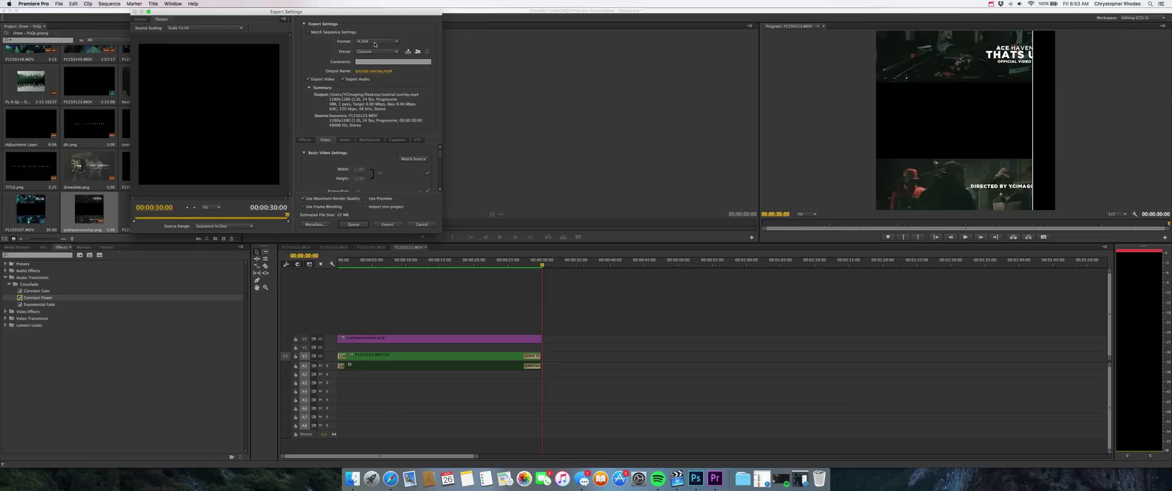
drag(439, 153, 439, 172)
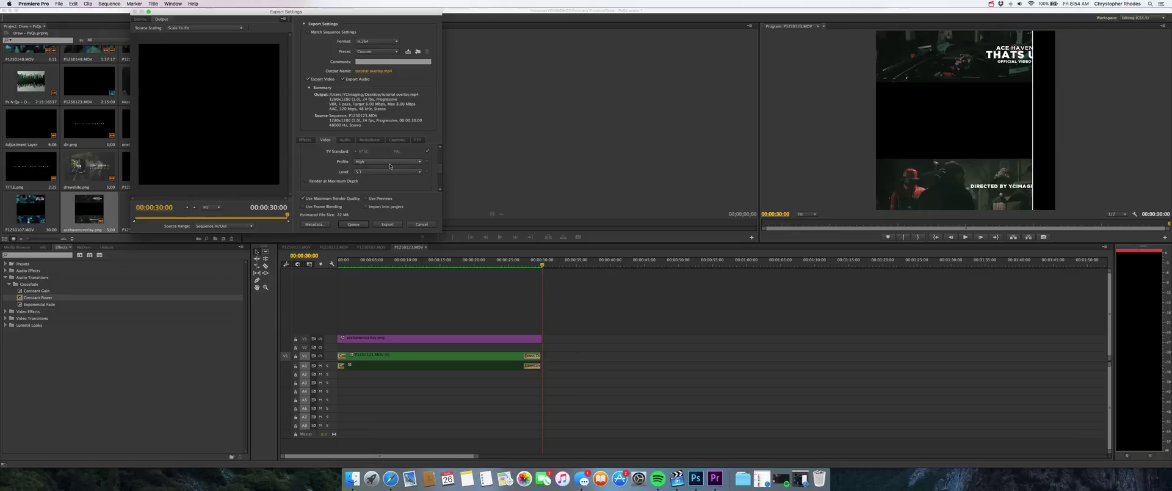
click(306, 180)
Step: Set the target and maximum bitrate to 34.17 Mbps and start the export
drag(439, 169, 438, 177)
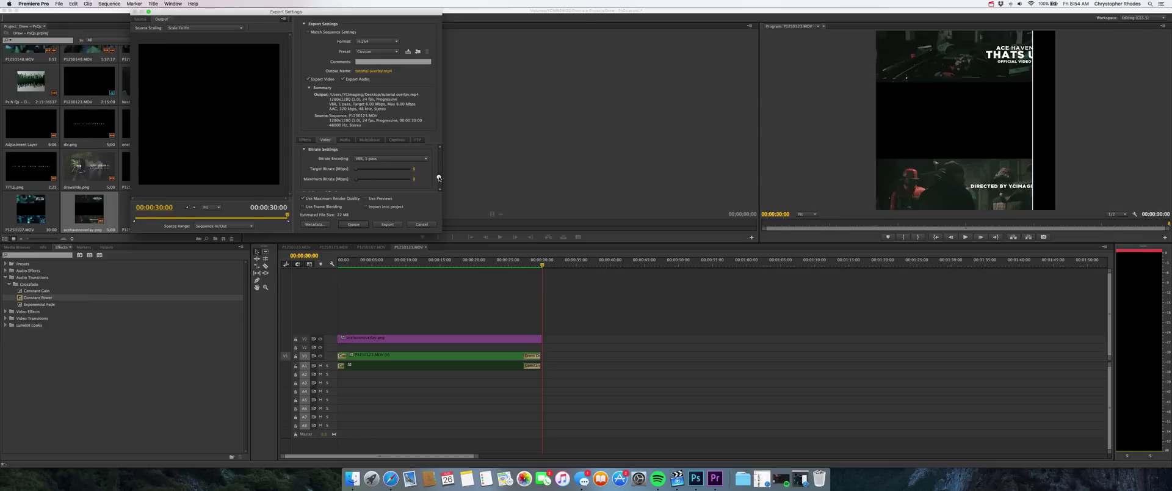
drag(356, 169, 362, 169)
drag(439, 180, 440, 183)
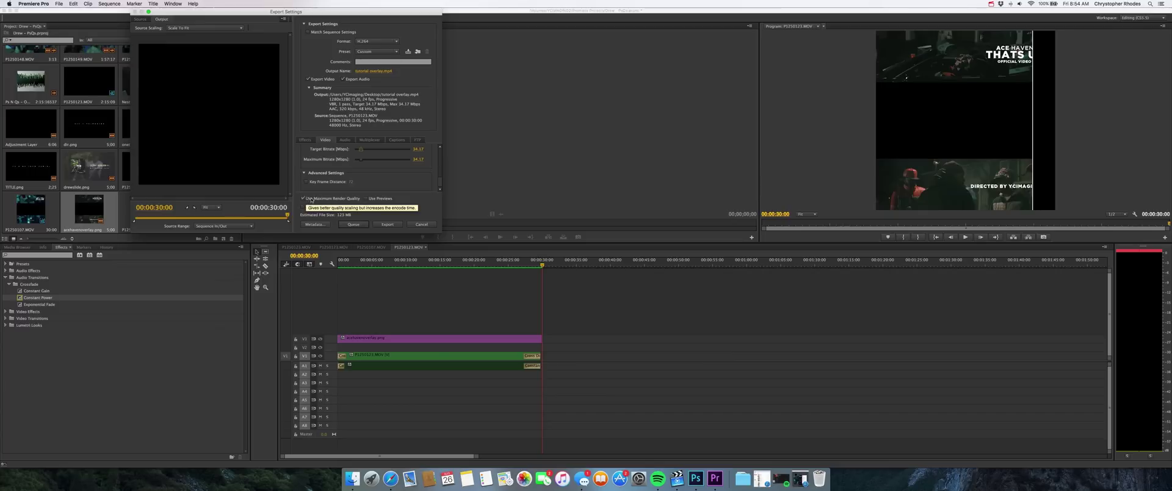
click(398, 225)
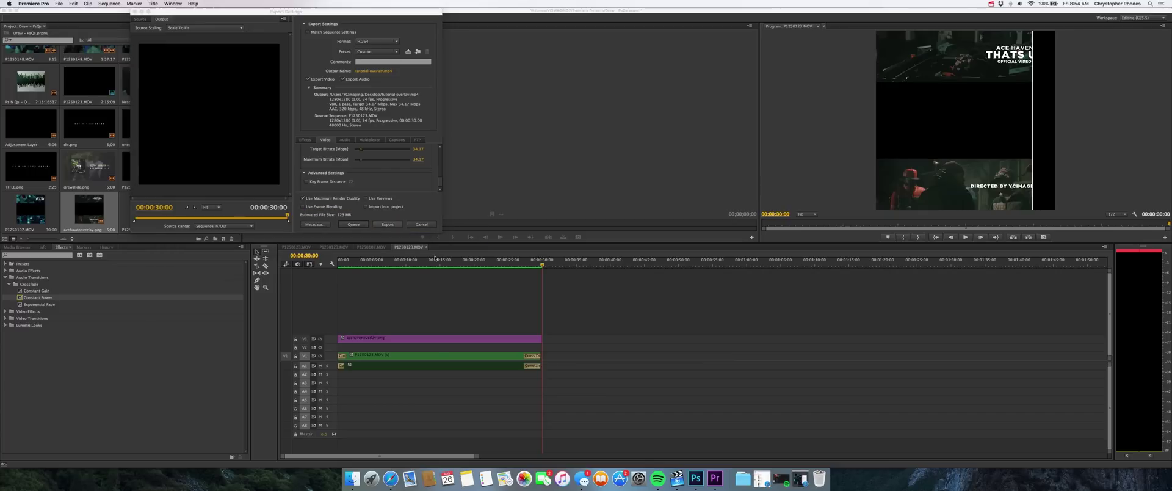